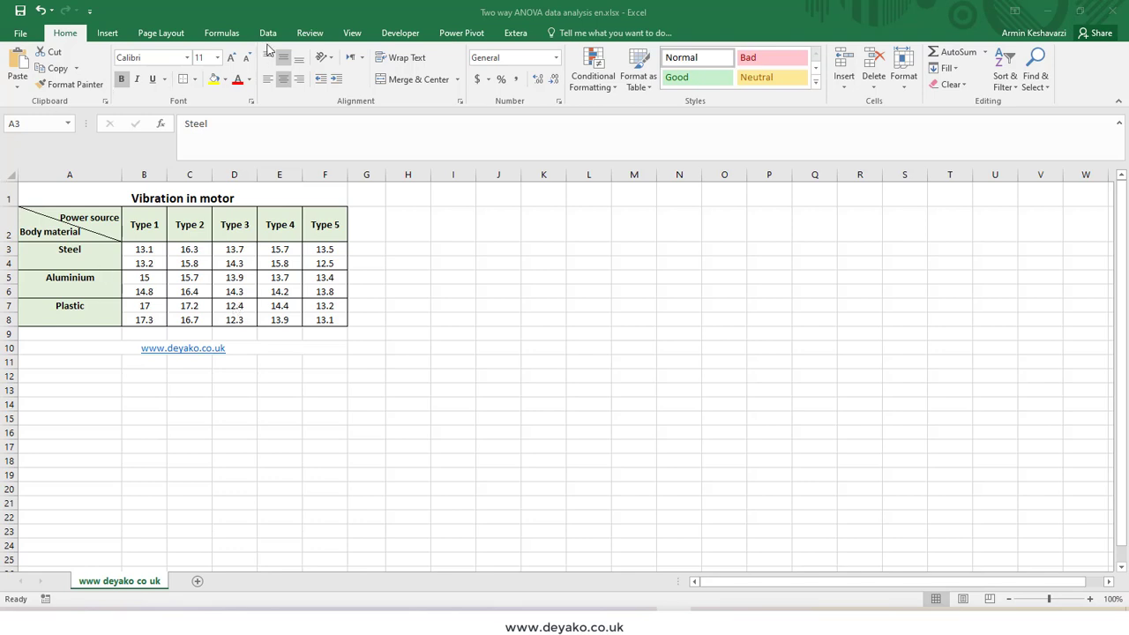
Step: Check in Excel's add-in settings that the Analysis ToolPak is enabled for the Data Analysis tools
{"action": "left_click", "coordinate": [287, 18]}
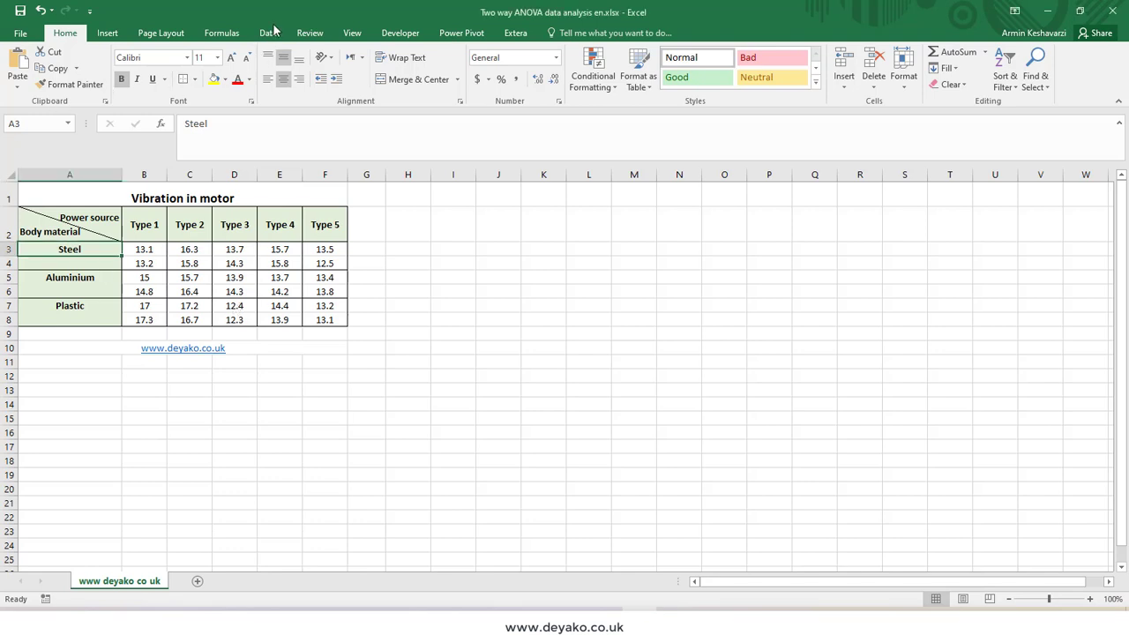
{"action": "left_click", "coordinate": [267, 33]}
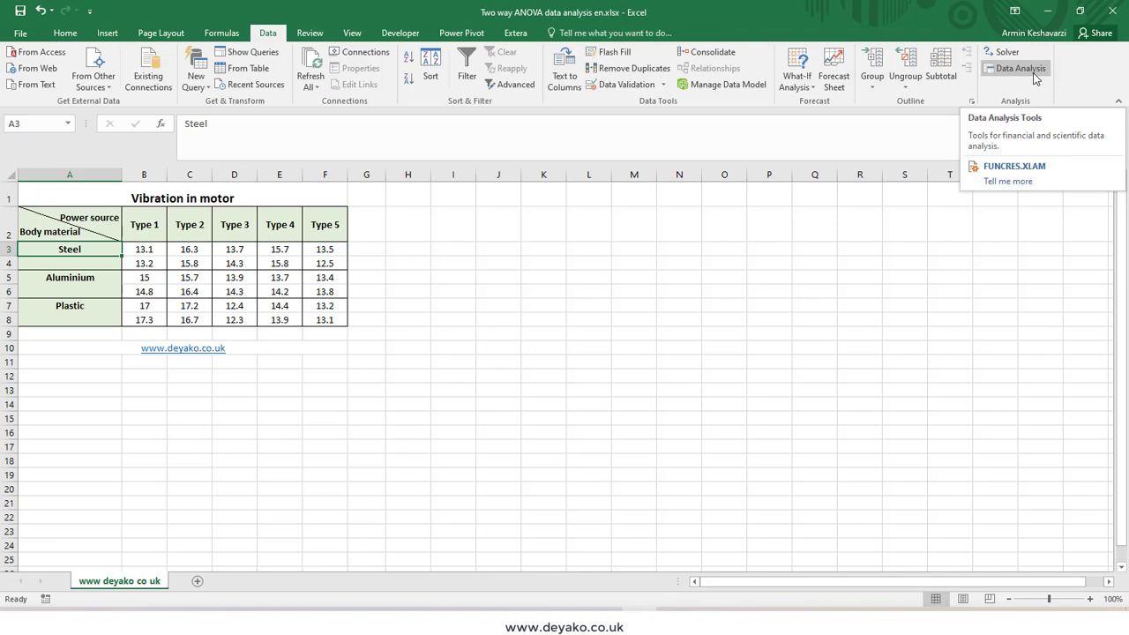
{"action": "left_click", "coordinate": [19, 33]}
{"action": "left_click", "coordinate": [32, 379]}
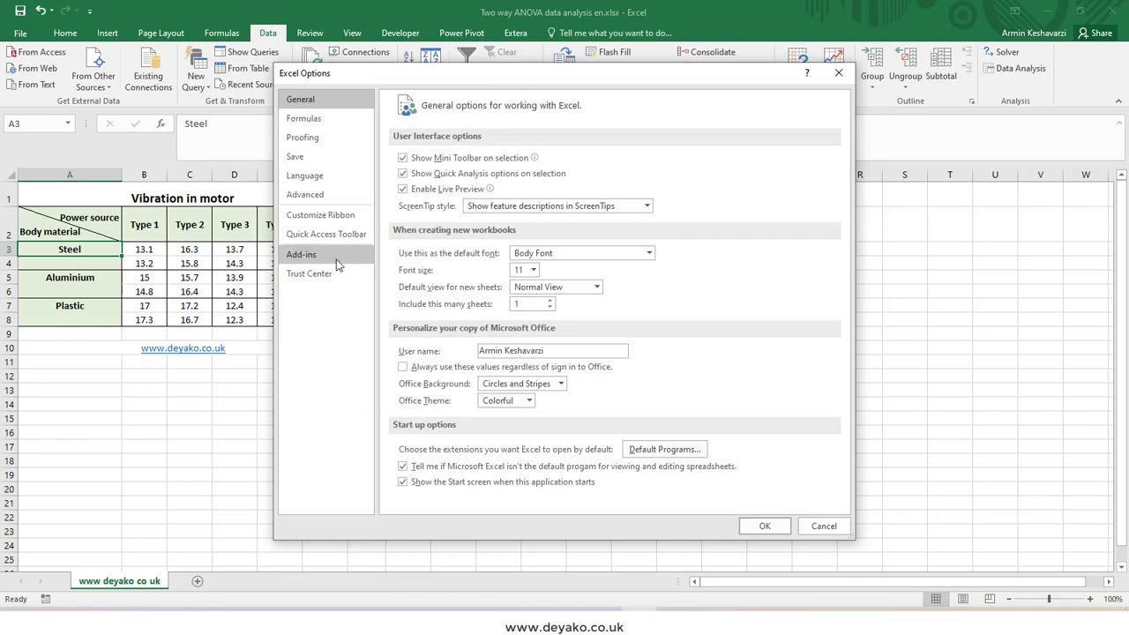
{"action": "left_click", "coordinate": [336, 263]}
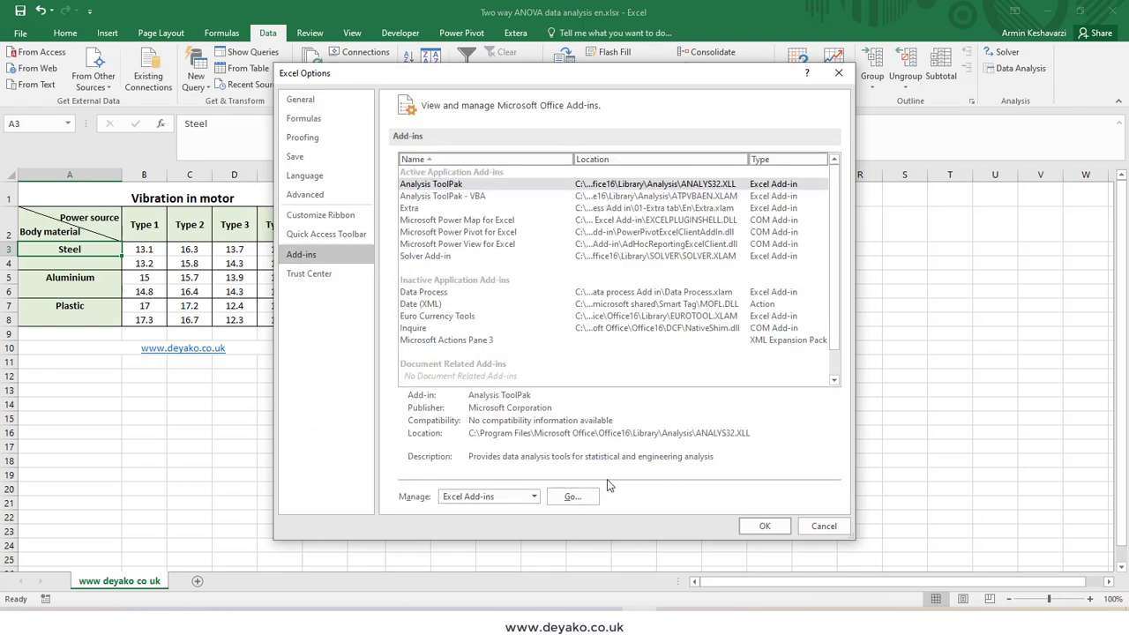
{"action": "left_click", "coordinate": [571, 498]}
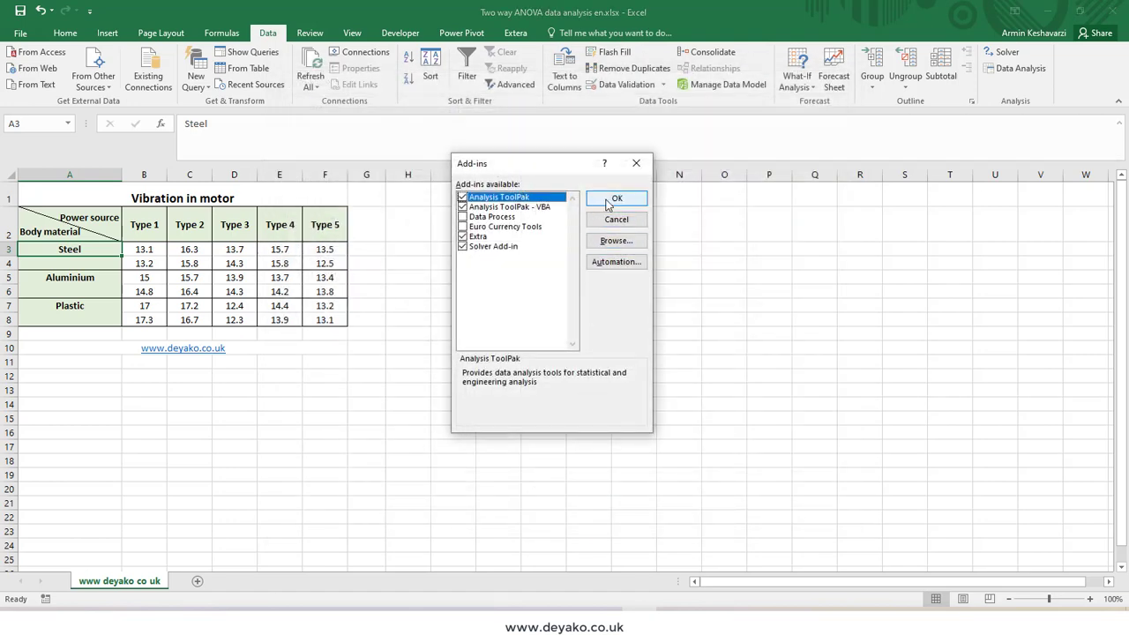
{"action": "left_click", "coordinate": [636, 163]}
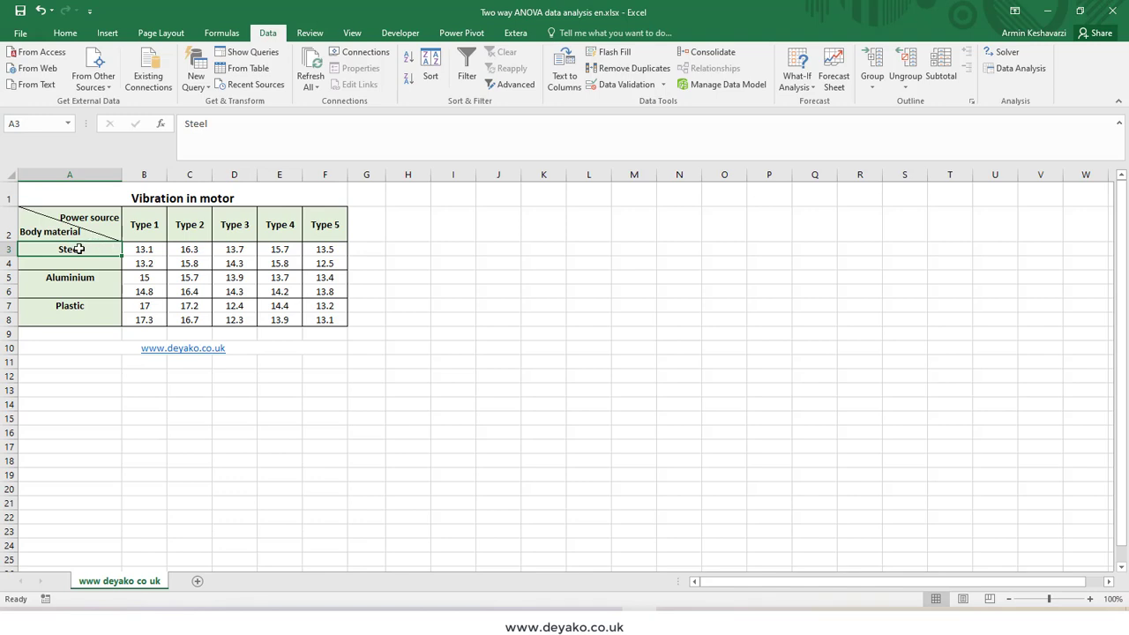
Step: Examine the two factors of the vibration table: the body materials in A3:A8 and the power source types in B2:F2
{"action": "left_click_drag", "start_coordinate": [78, 256], "coordinate": [69, 317]}
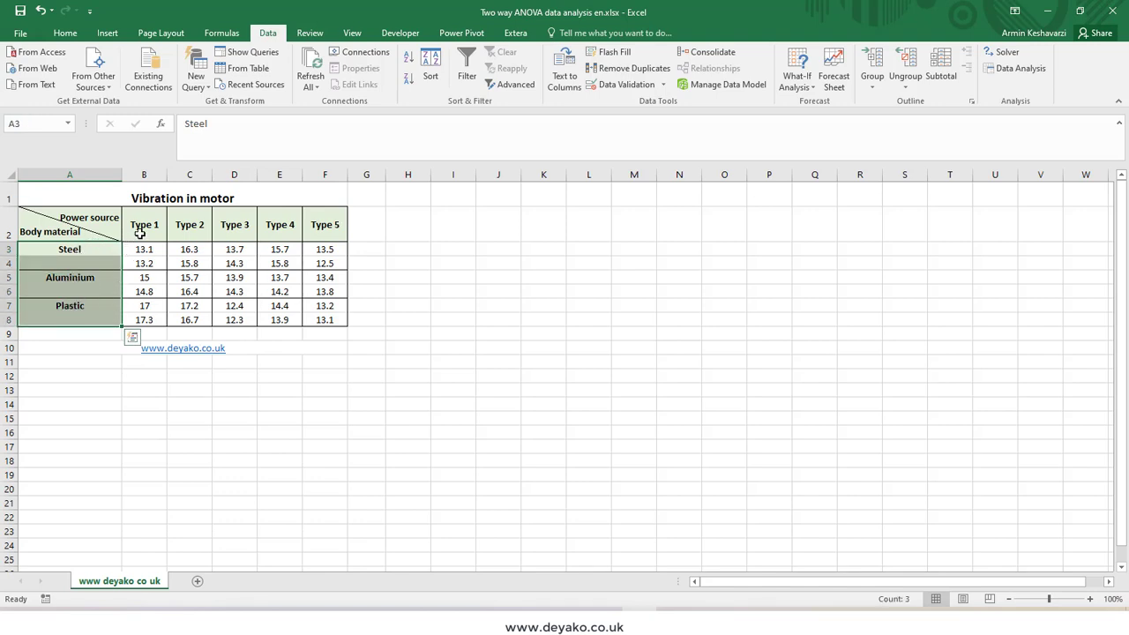
{"action": "left_click", "coordinate": [173, 195]}
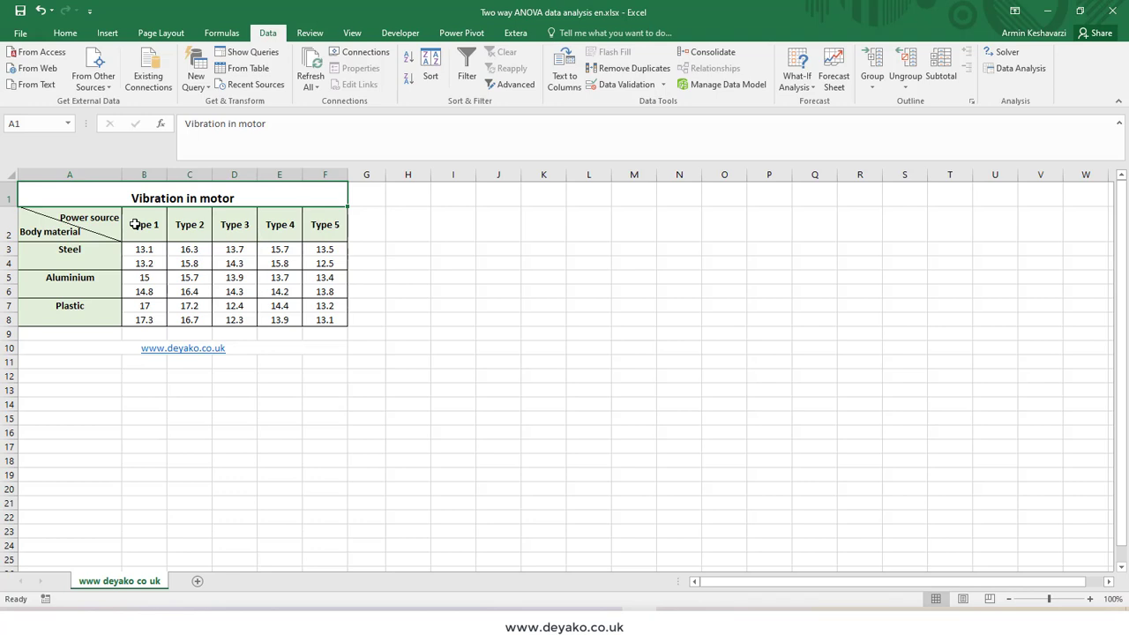
{"action": "left_click_drag", "start_coordinate": [134, 224], "coordinate": [310, 221]}
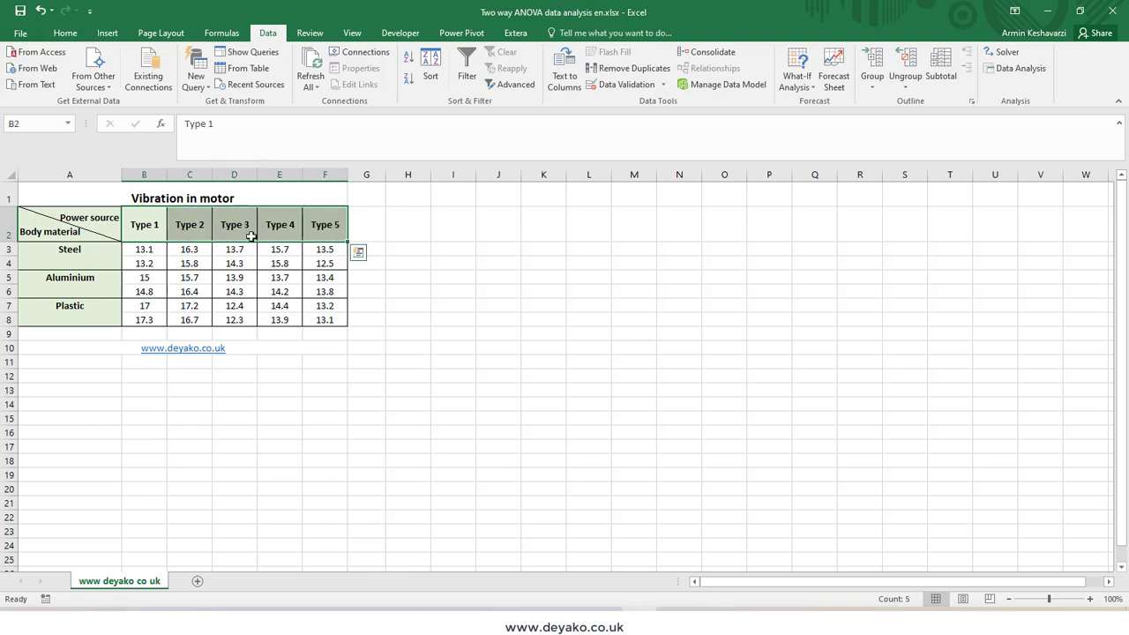
{"action": "left_click_drag", "start_coordinate": [96, 263], "coordinate": [87, 314]}
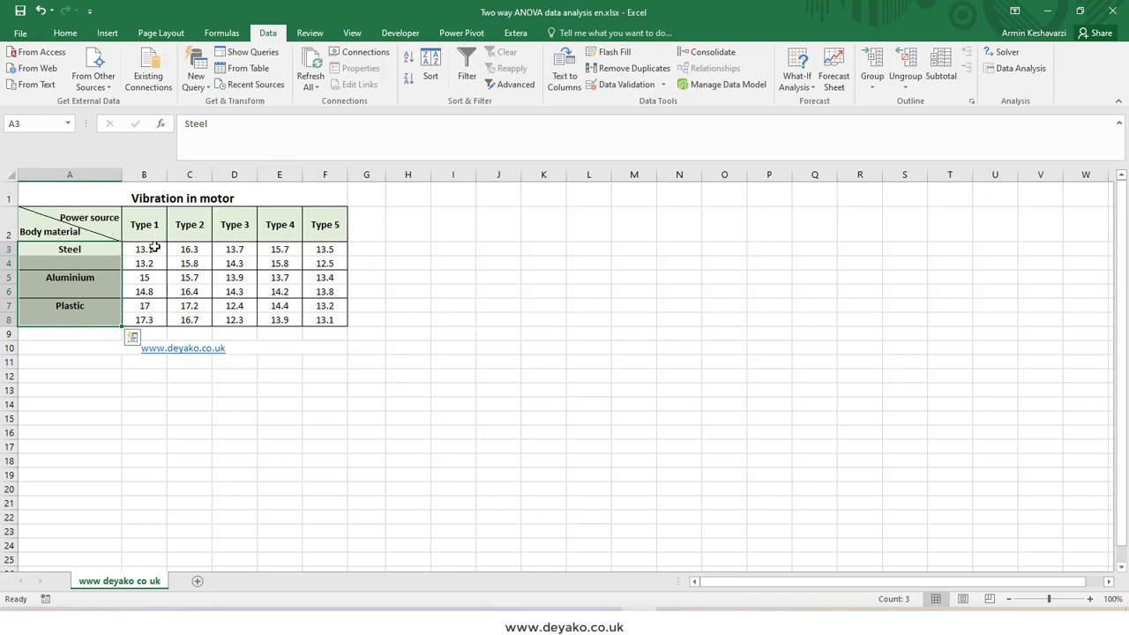
Step: Examine how body materials combine with power source types, from Steel with Type 1 and Type 2 to the Aluminium and Plastic rows
{"action": "left_click_drag", "start_coordinate": [154, 224], "coordinate": [115, 262]}
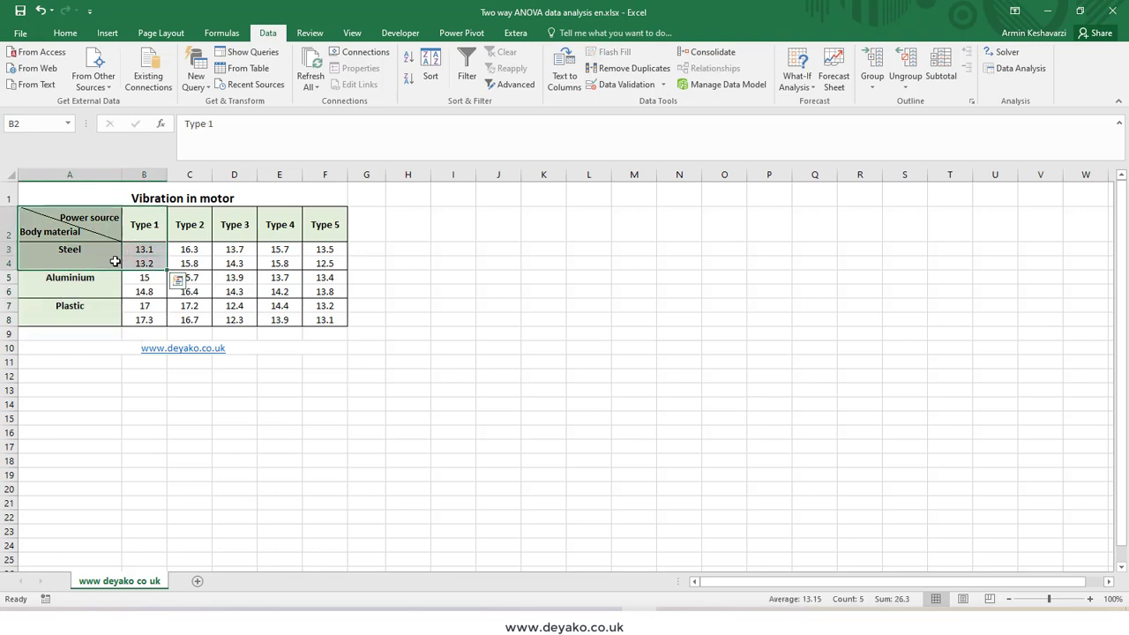
{"action": "left_click", "coordinate": [217, 187]}
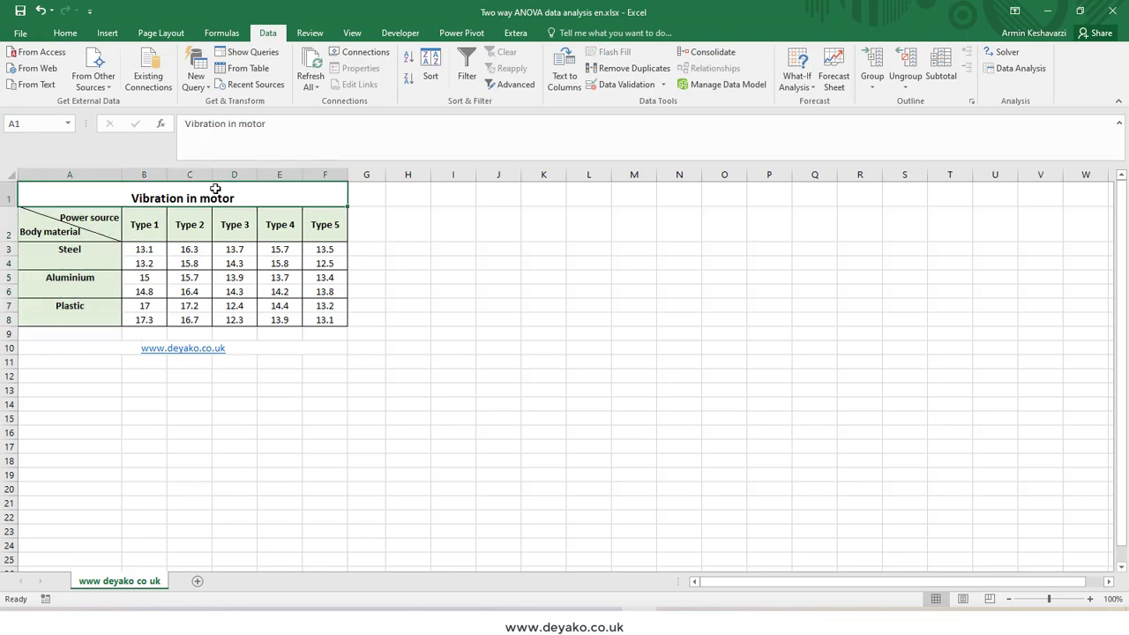
{"action": "left_click", "coordinate": [201, 249]}
{"action": "left_click", "coordinate": [200, 222]}
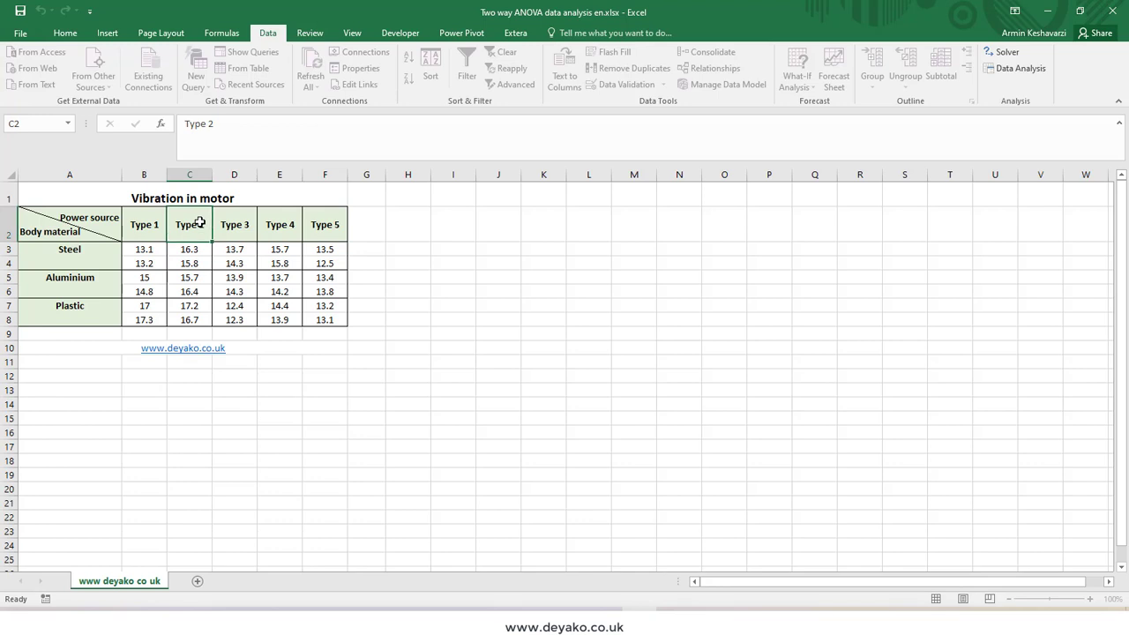
{"action": "left_click", "coordinate": [92, 249]}
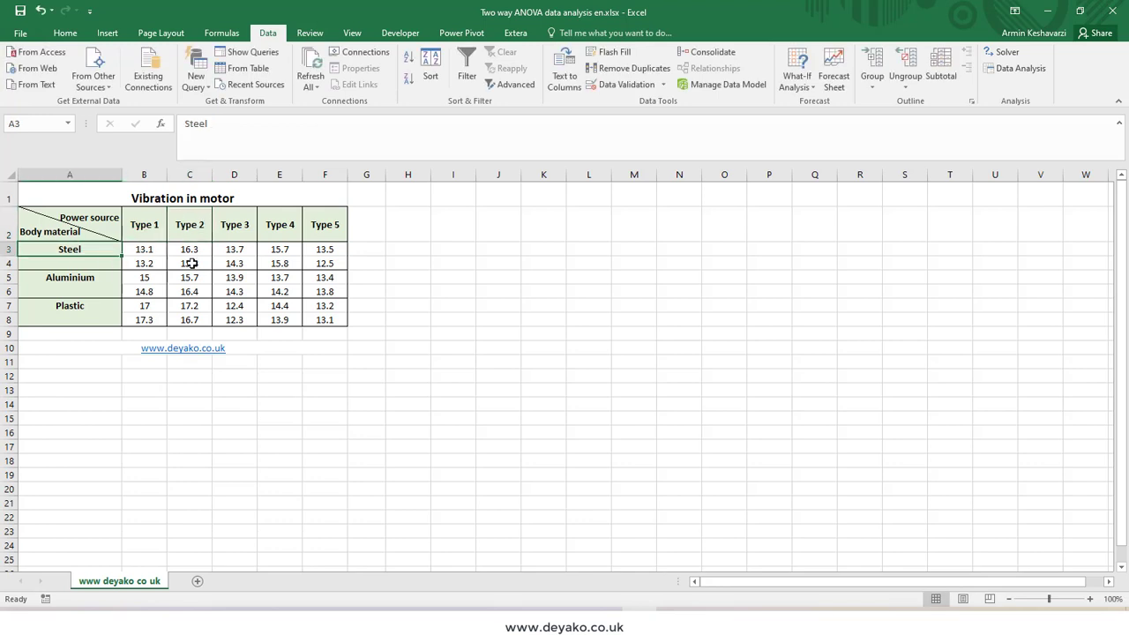
{"action": "left_click", "coordinate": [194, 221]}
{"action": "left_click", "coordinate": [105, 279]}
{"action": "key", "text": "Down"}
{"action": "key", "text": "Down"}
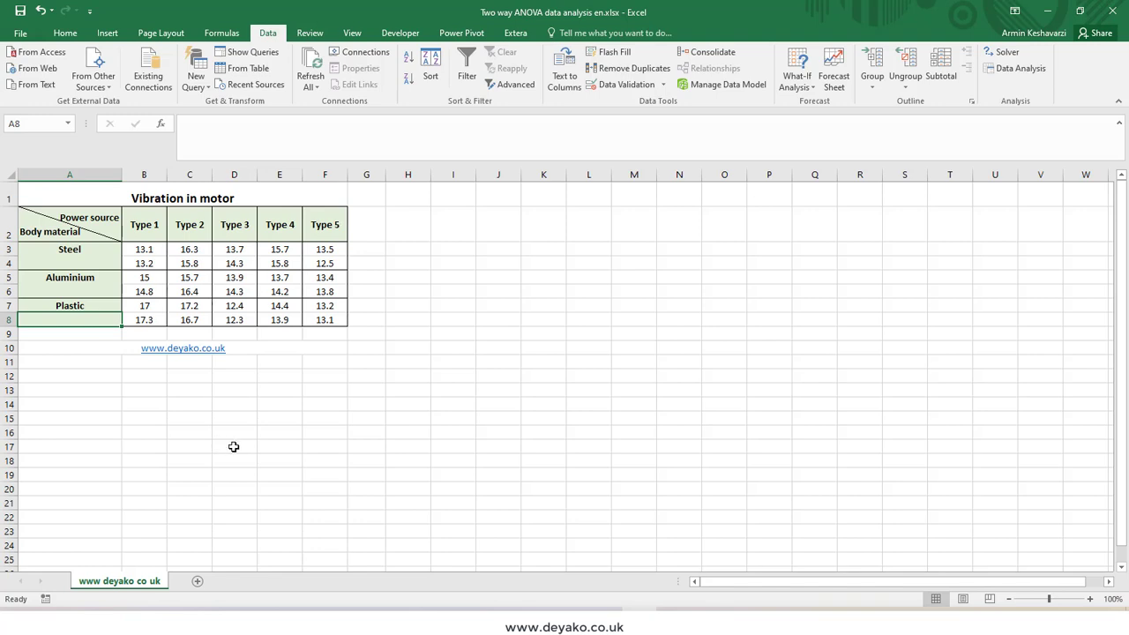
Step: Review each factor's levels separately, the power source headings and the body materials, and compare Aluminium and Plastic against Types 2, 3 and 4
{"action": "left_click_drag", "start_coordinate": [139, 231], "coordinate": [325, 226]}
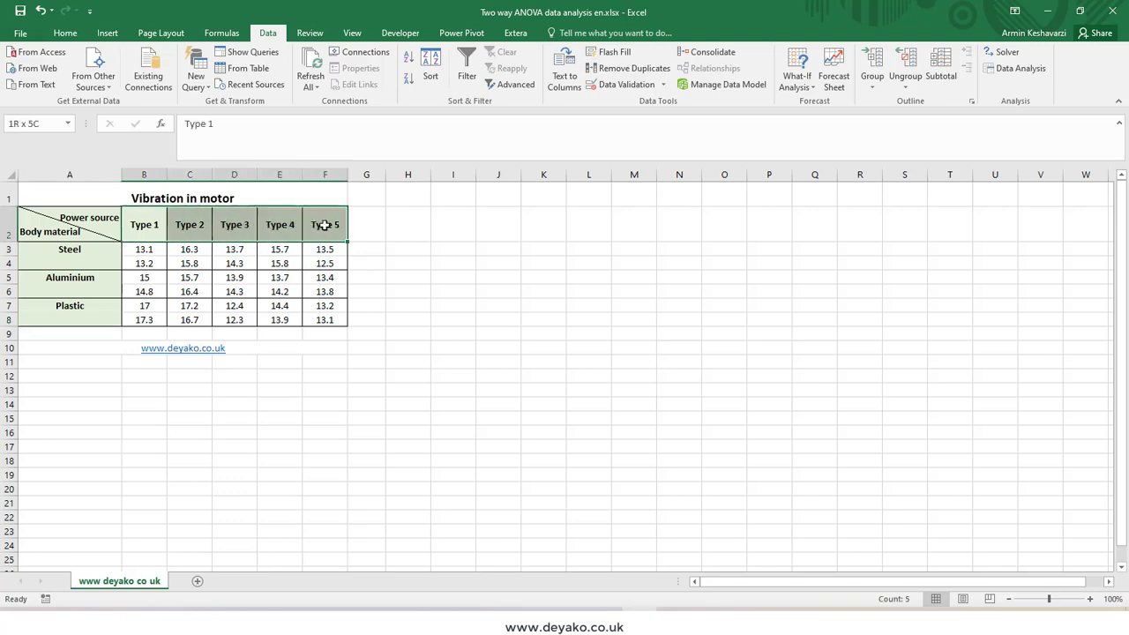
{"action": "left_click", "coordinate": [273, 197]}
{"action": "left_click_drag", "start_coordinate": [71, 250], "coordinate": [81, 321]}
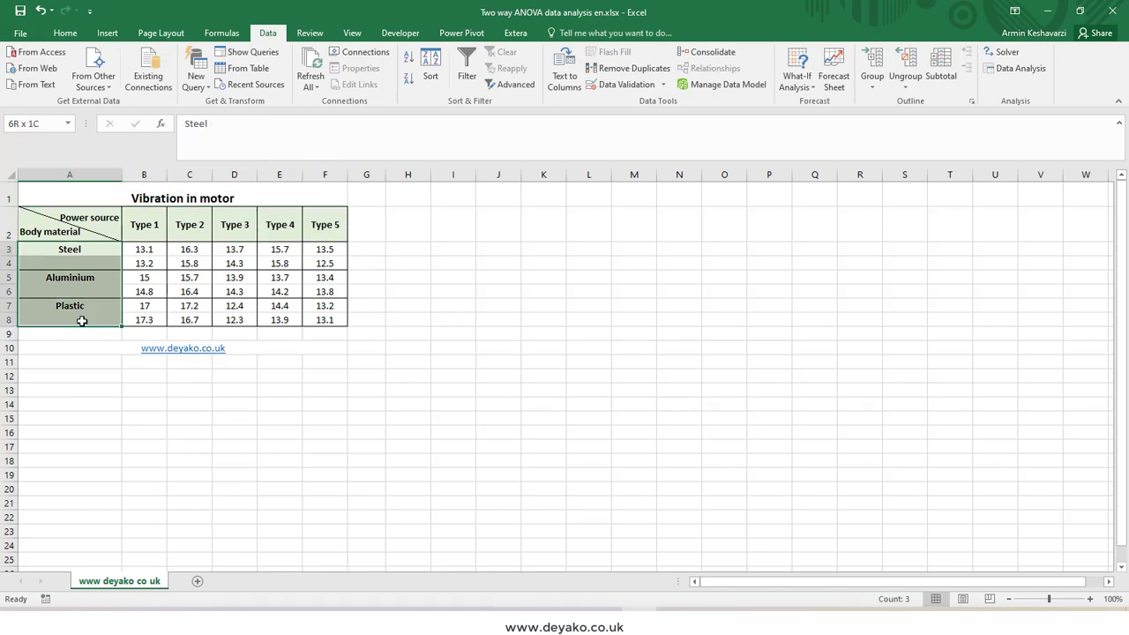
{"action": "left_click_drag", "start_coordinate": [81, 321], "coordinate": [81, 321]}
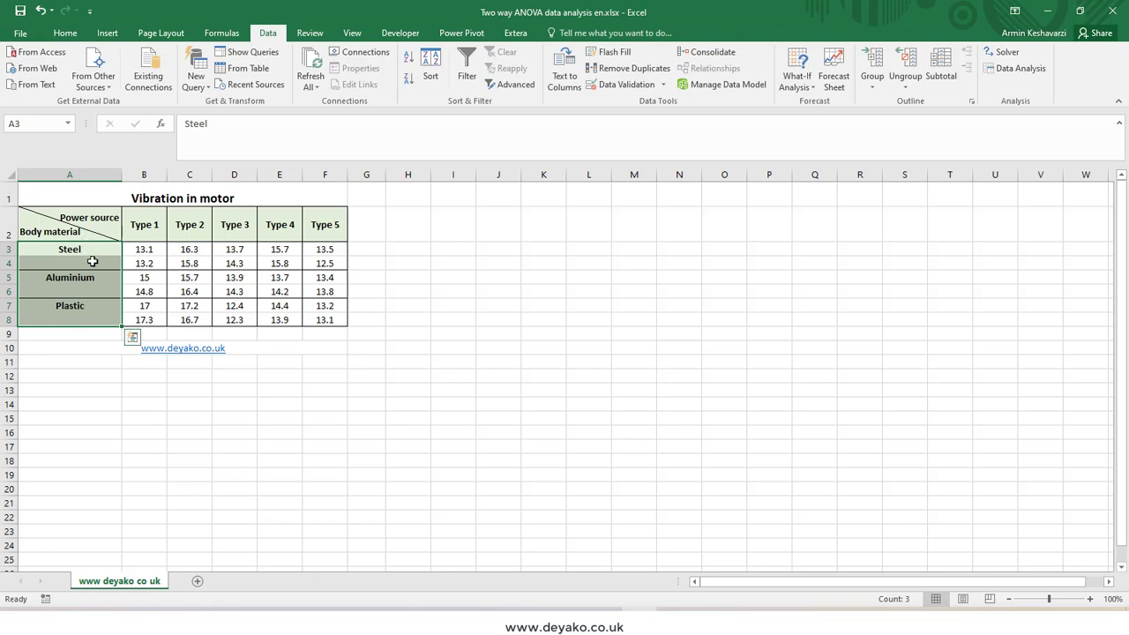
{"action": "left_click", "coordinate": [177, 196]}
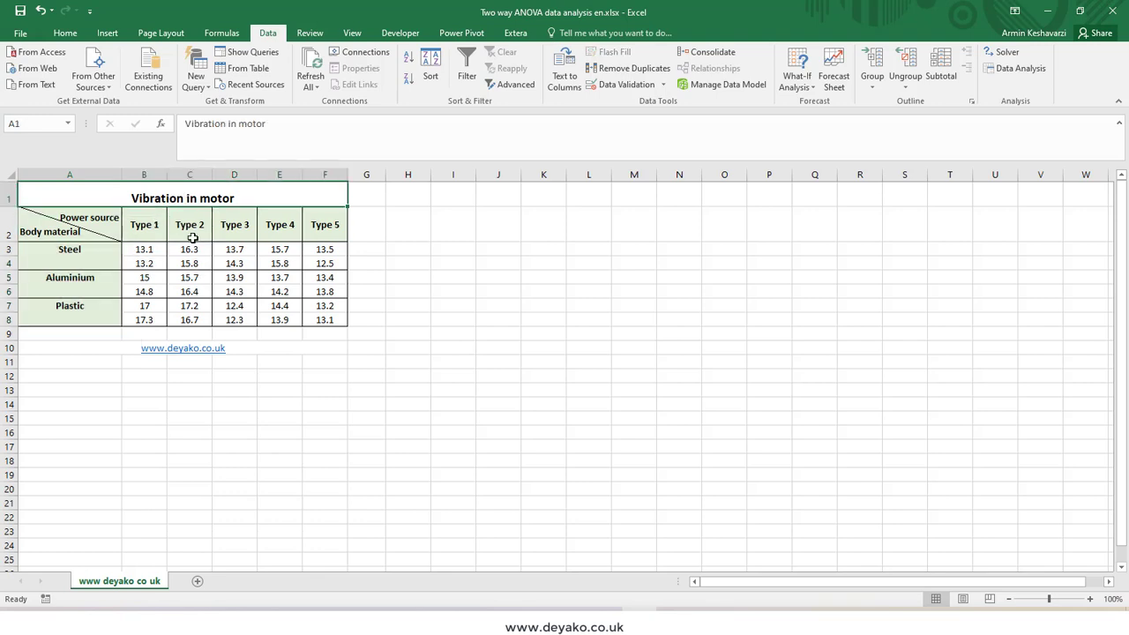
{"action": "mouse_move", "coordinate": [194, 234]}
{"action": "left_mouse_down"}
{"action": "mouse_move", "coordinate": [78, 258]}
{"action": "mouse_move", "coordinate": [189, 222]}
{"action": "left_mouse_up"}
{"action": "left_click", "coordinate": [78, 288]}
{"action": "left_click", "coordinate": [234, 236]}
{"action": "left_click", "coordinate": [91, 316]}
{"action": "left_click", "coordinate": [283, 238]}
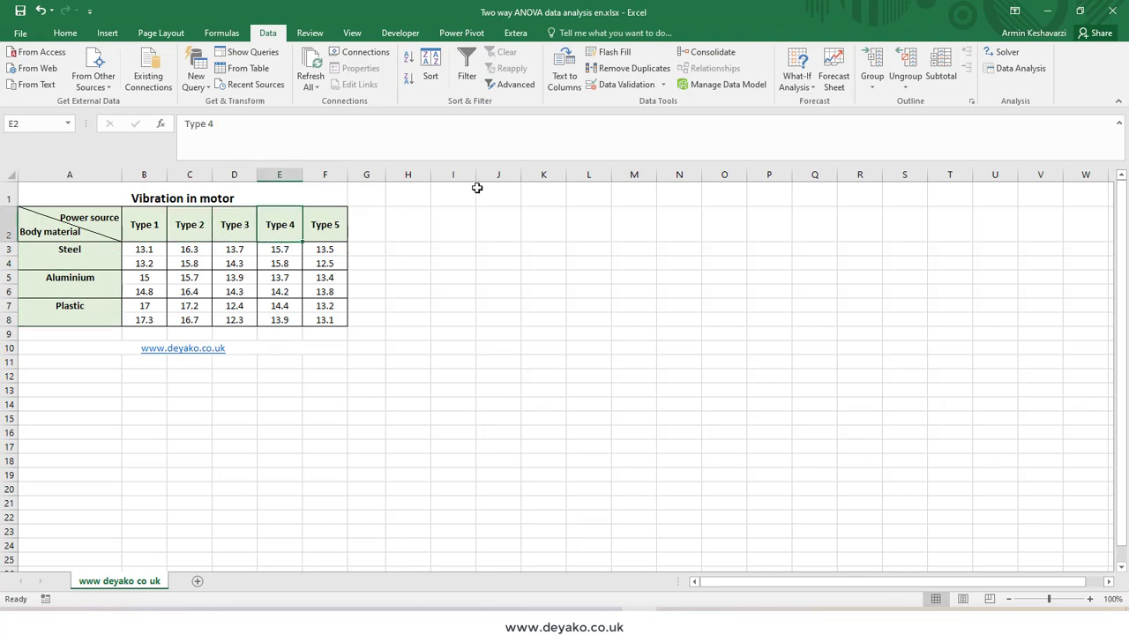
Step: Compare the Anova: Two-Factor With Replication and Without Replication options among the Data Analysis tools, and close the list
{"action": "left_click", "coordinate": [1001, 70]}
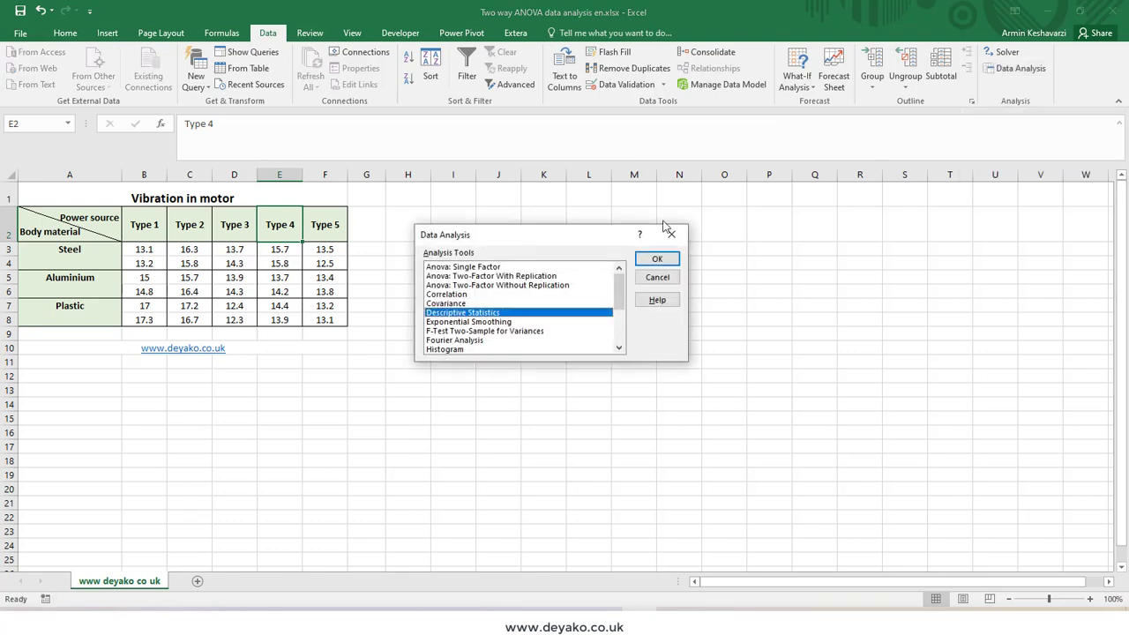
{"action": "left_click", "coordinate": [530, 279]}
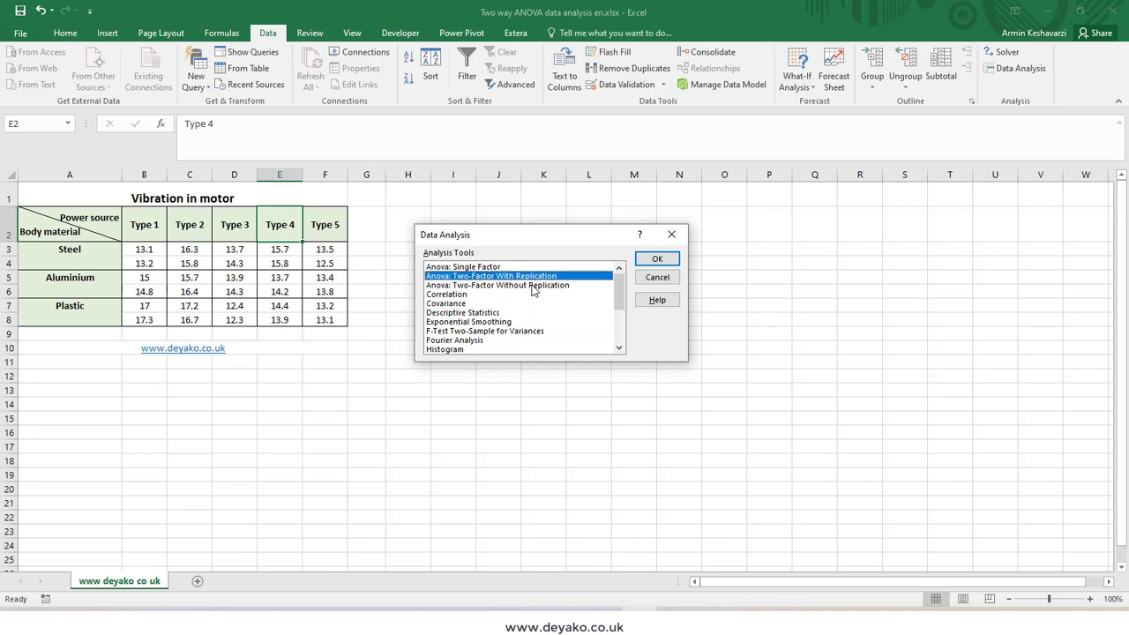
{"action": "left_click", "coordinate": [531, 286]}
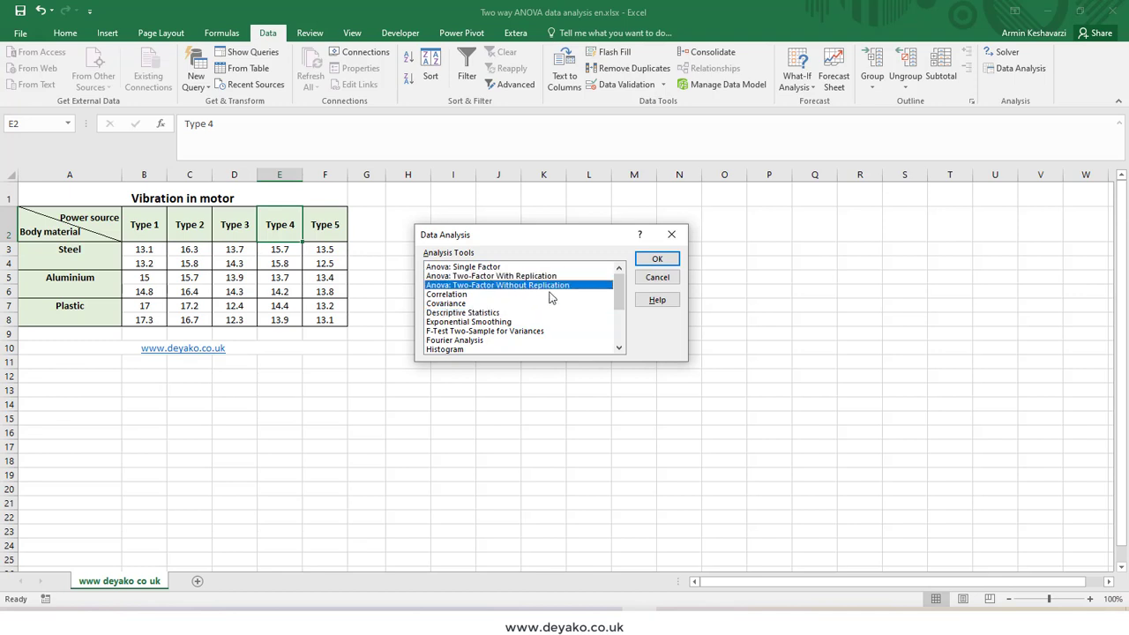
{"action": "left_click", "coordinate": [554, 277]}
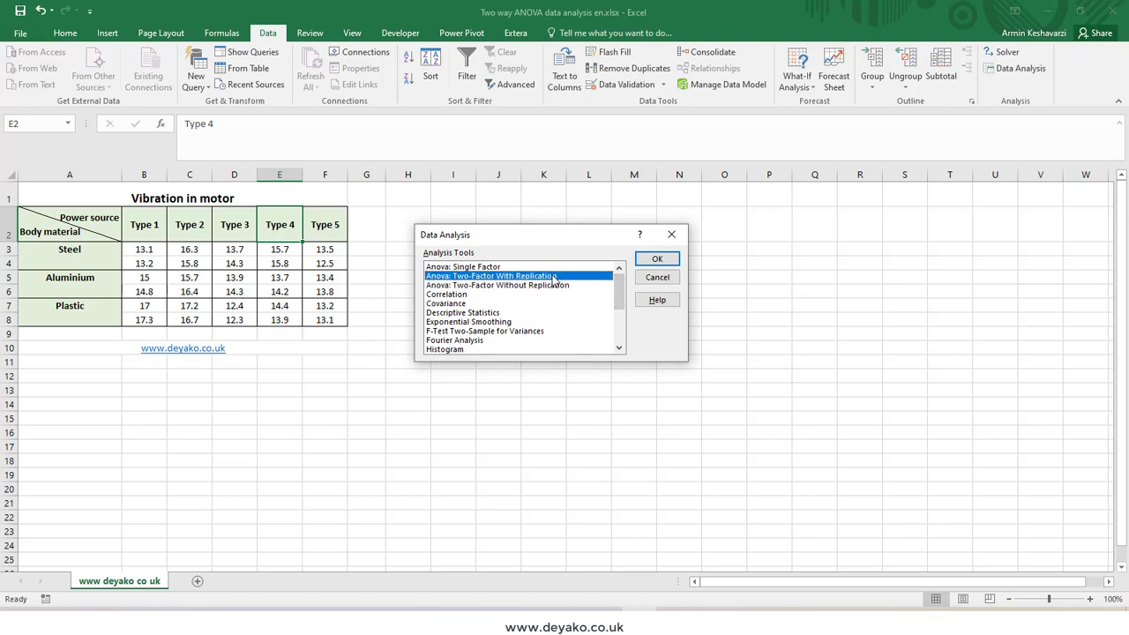
{"action": "left_click", "coordinate": [653, 278]}
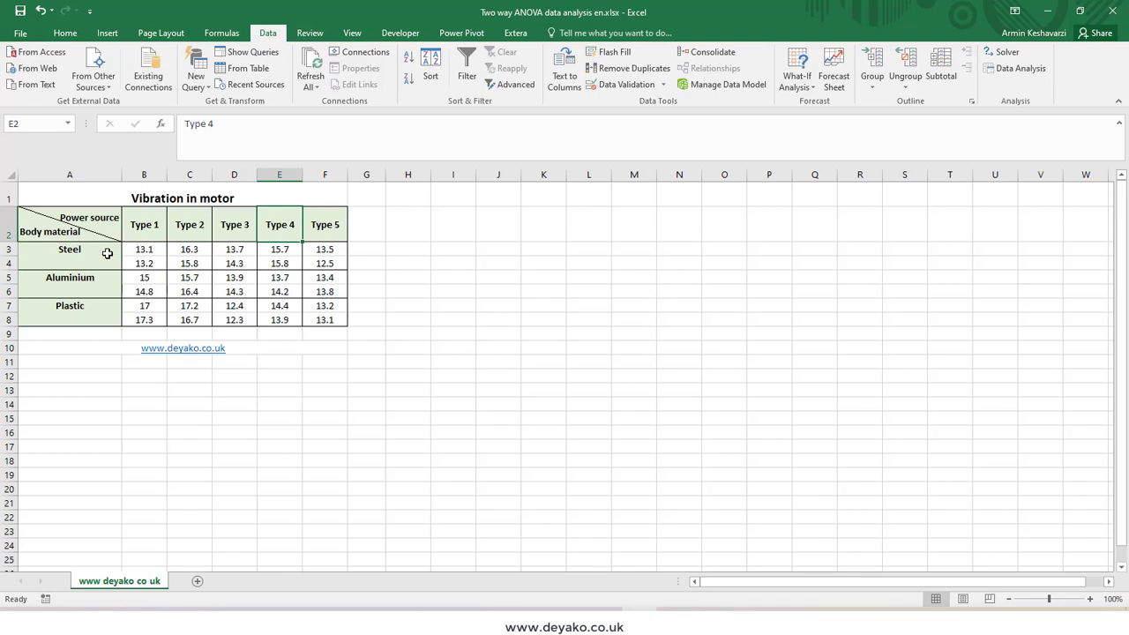
Step: Examine the repeated measurements per combination, such as Steel and Aluminium with Type 1 and Steel with Type 3
{"action": "left_click", "coordinate": [107, 253]}
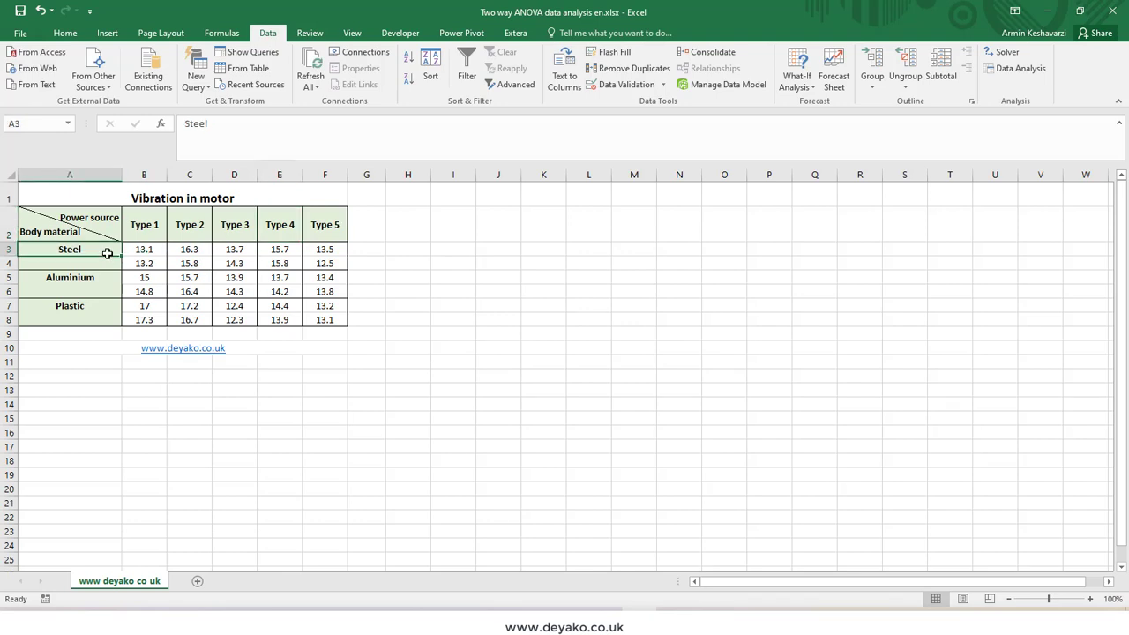
{"action": "left_click", "coordinate": [151, 223]}
{"action": "left_click_drag", "start_coordinate": [154, 250], "coordinate": [154, 264]}
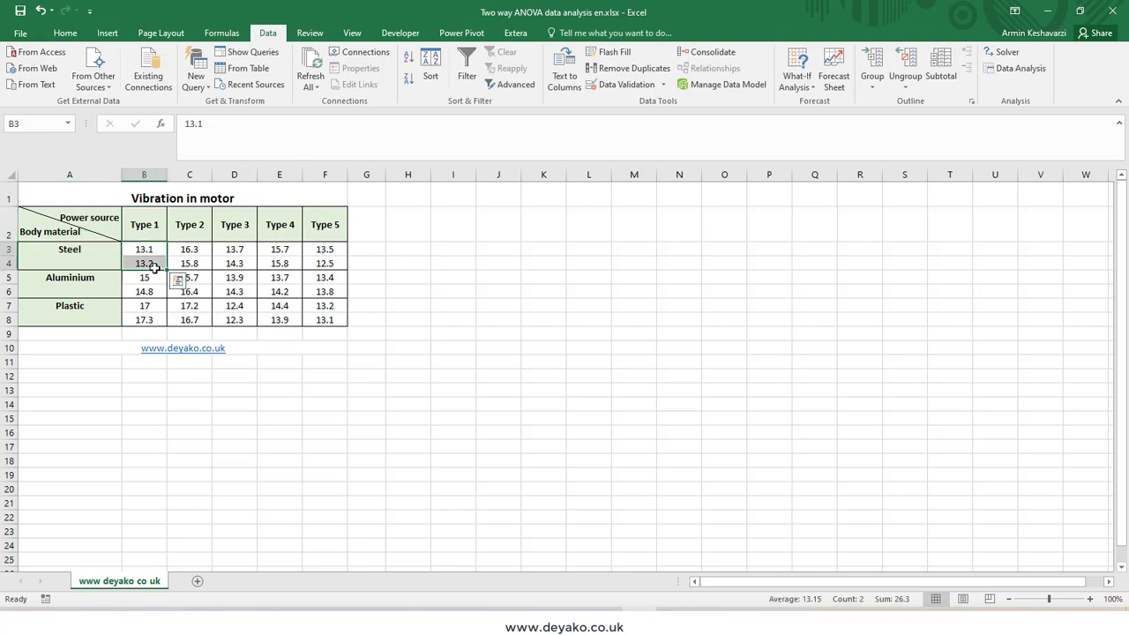
{"action": "left_click", "coordinate": [153, 277]}
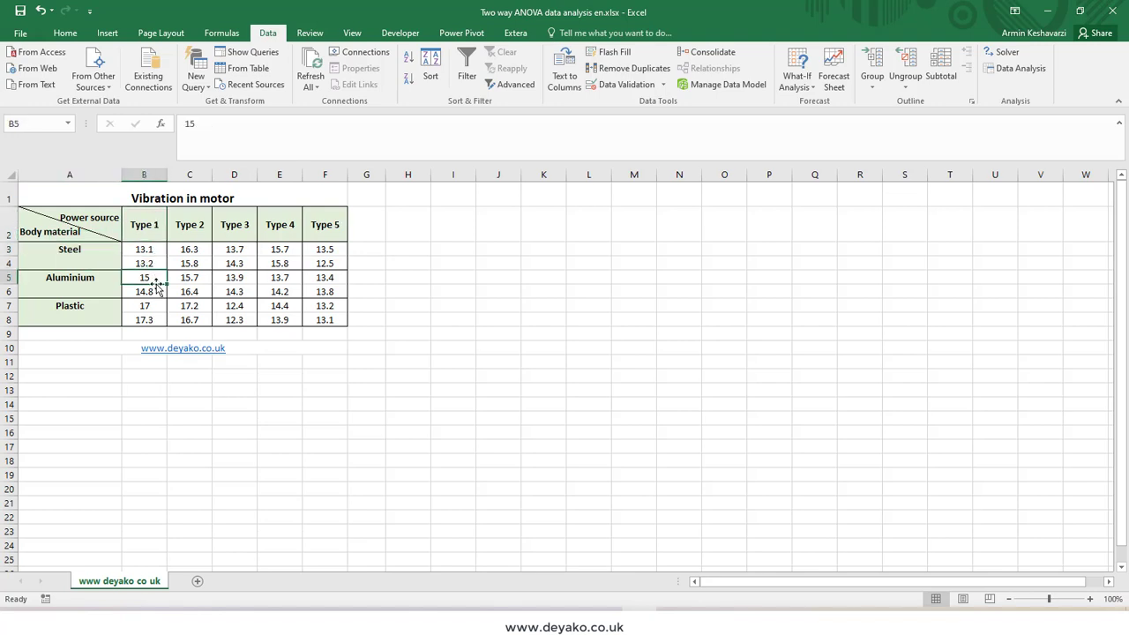
{"action": "left_click", "coordinate": [149, 291]}
{"action": "left_click", "coordinate": [146, 278]}
{"action": "left_click", "coordinate": [147, 290]}
{"action": "left_click", "coordinate": [143, 279]}
{"action": "left_click_drag", "start_coordinate": [144, 264], "coordinate": [237, 249]}
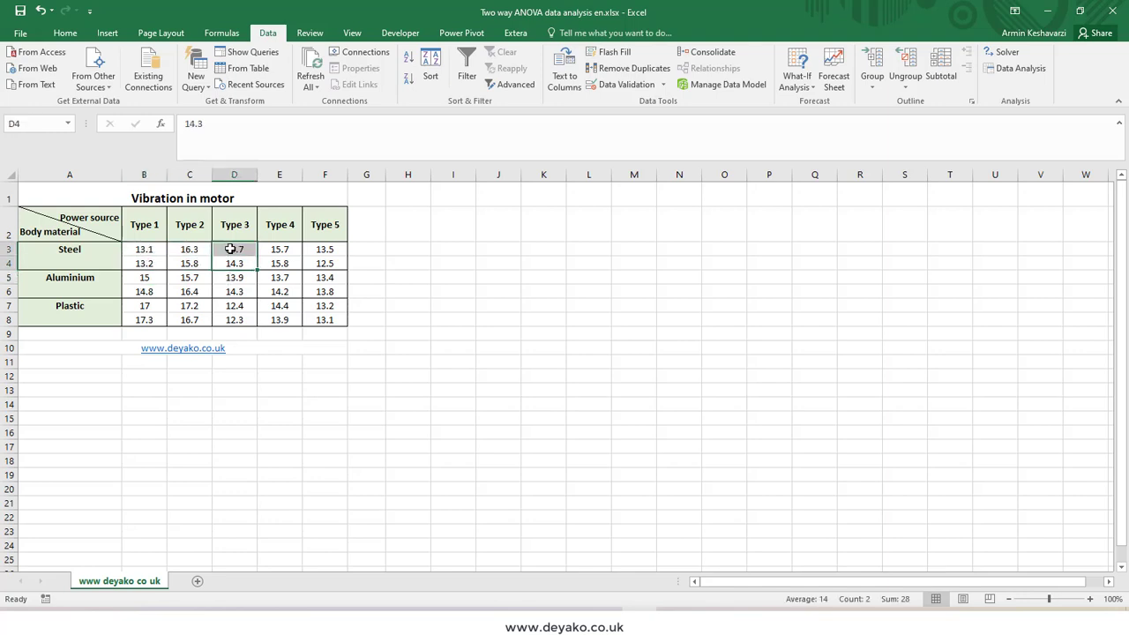
{"action": "left_click", "coordinate": [145, 223]}
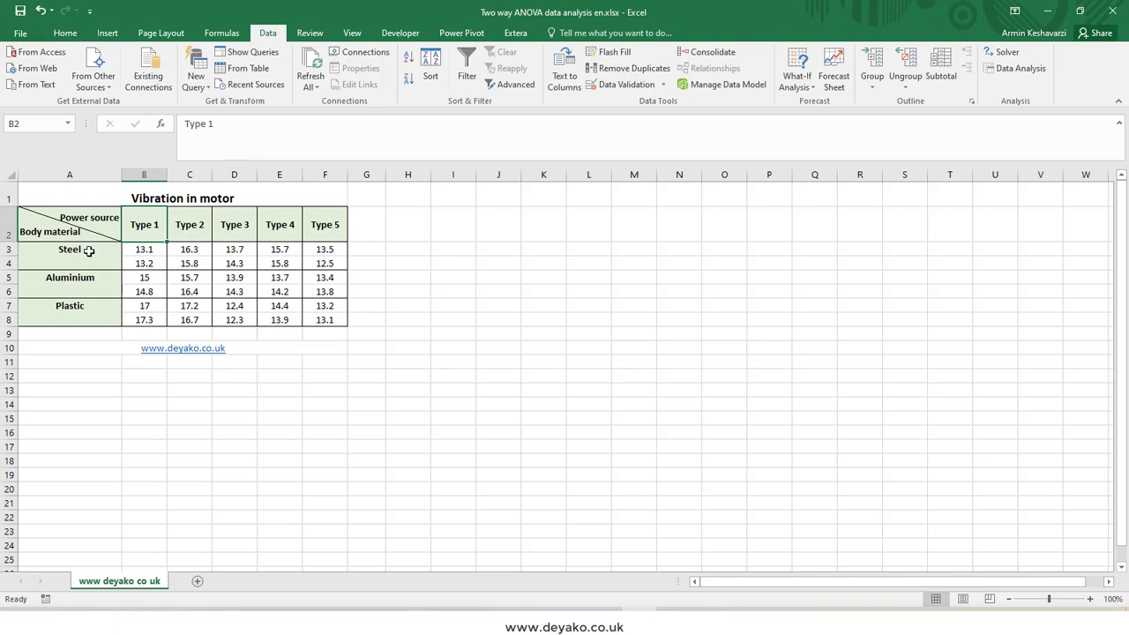
{"action": "left_click", "coordinate": [79, 252]}
{"action": "left_click", "coordinate": [157, 225]}
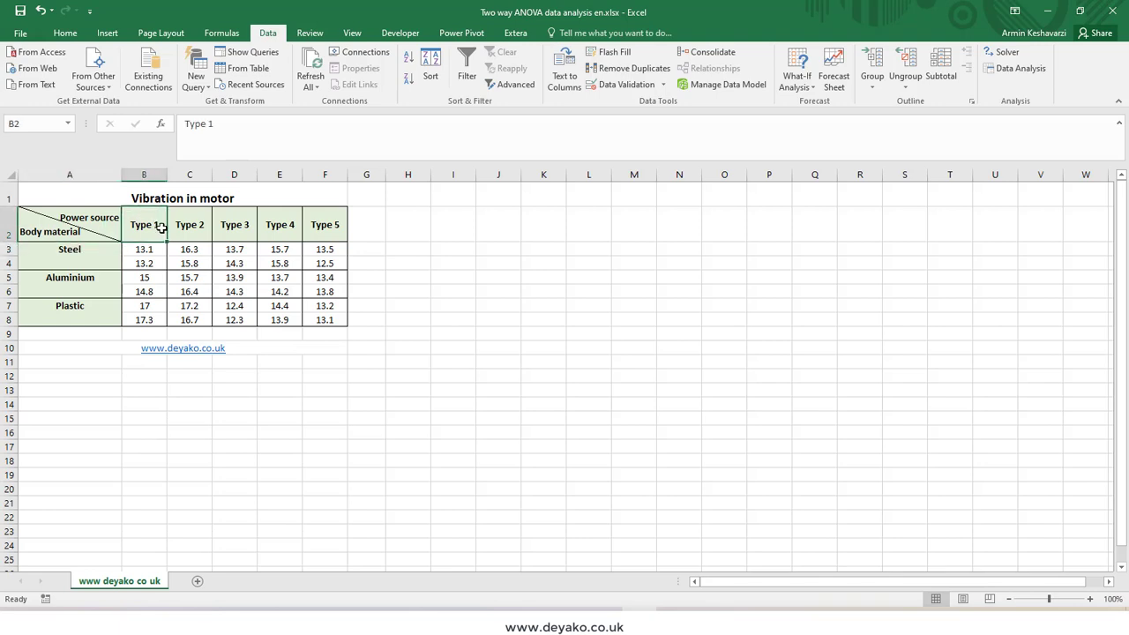
{"action": "left_click", "coordinate": [78, 250]}
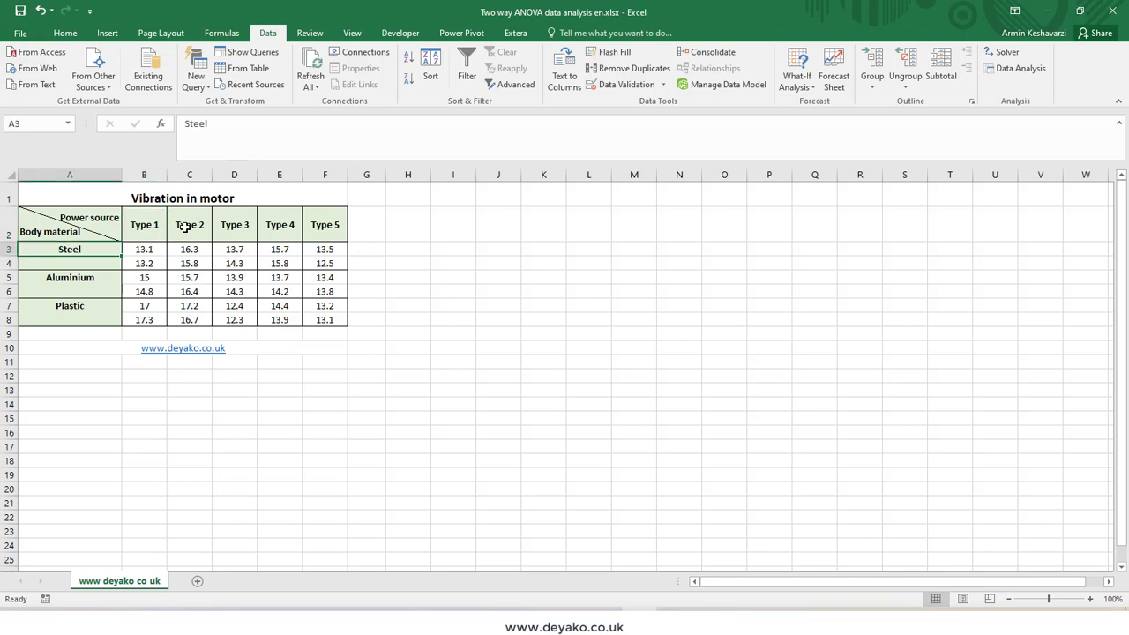
Step: Delete the second measurement row of Steel, Aluminium and Plastic from the vibration table
{"action": "left_click", "coordinate": [7, 263]}
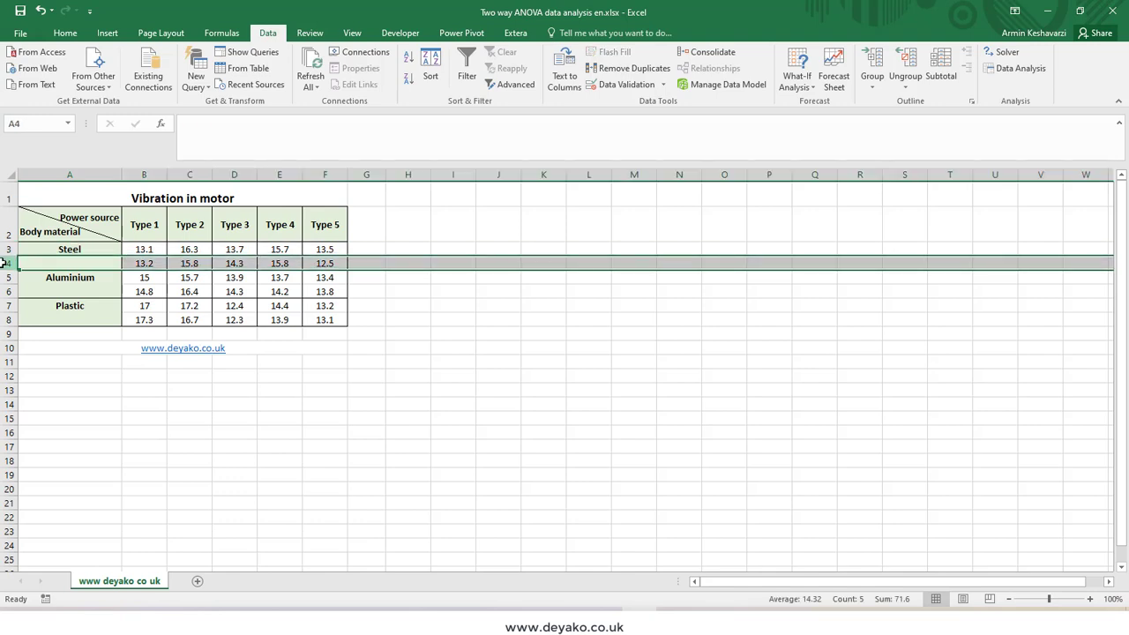
{"action": "right_click", "coordinate": [4, 263]}
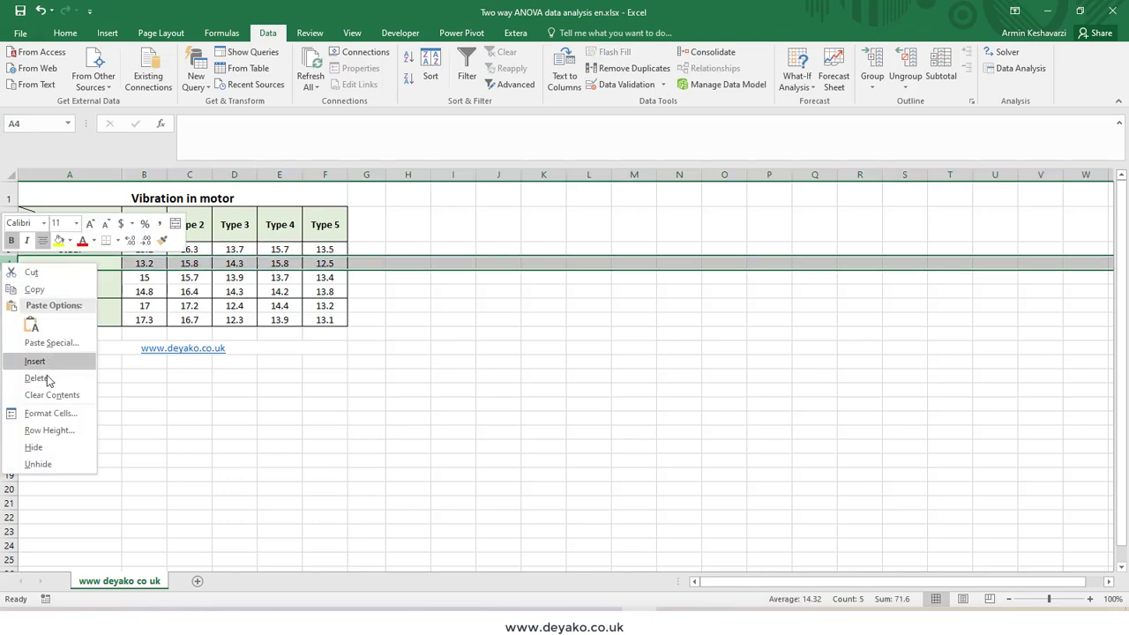
{"action": "left_click", "coordinate": [37, 378]}
{"action": "left_click", "coordinate": [10, 277]}
{"action": "right_click", "coordinate": [13, 277]}
{"action": "left_click", "coordinate": [73, 397]}
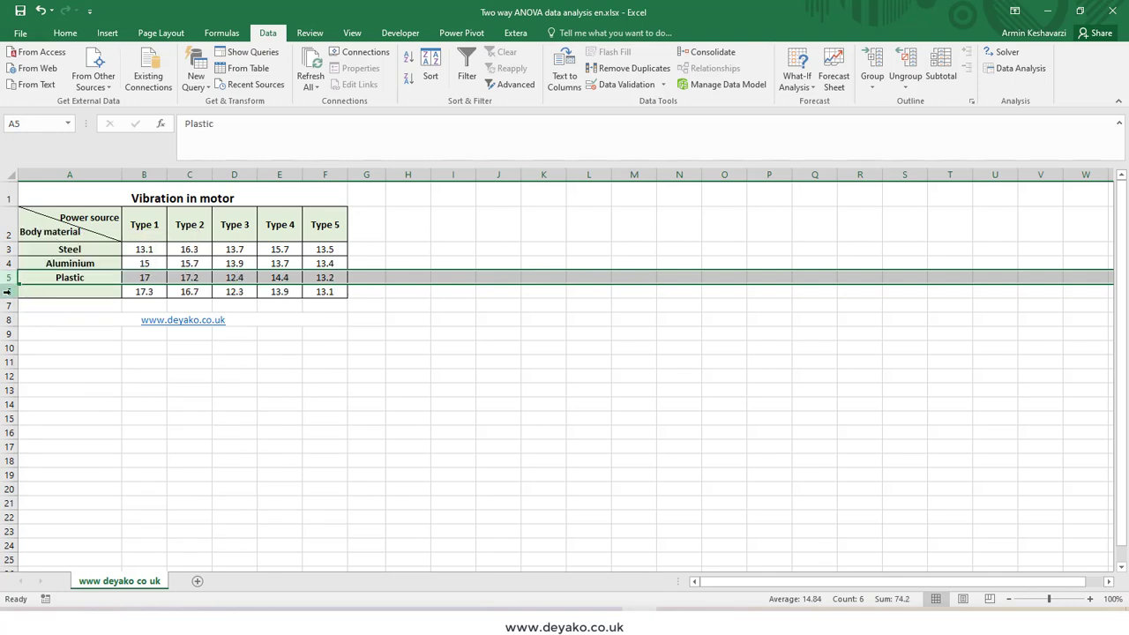
{"action": "left_click", "coordinate": [41, 297]}
{"action": "right_click", "coordinate": [11, 292]}
{"action": "left_click", "coordinate": [63, 408]}
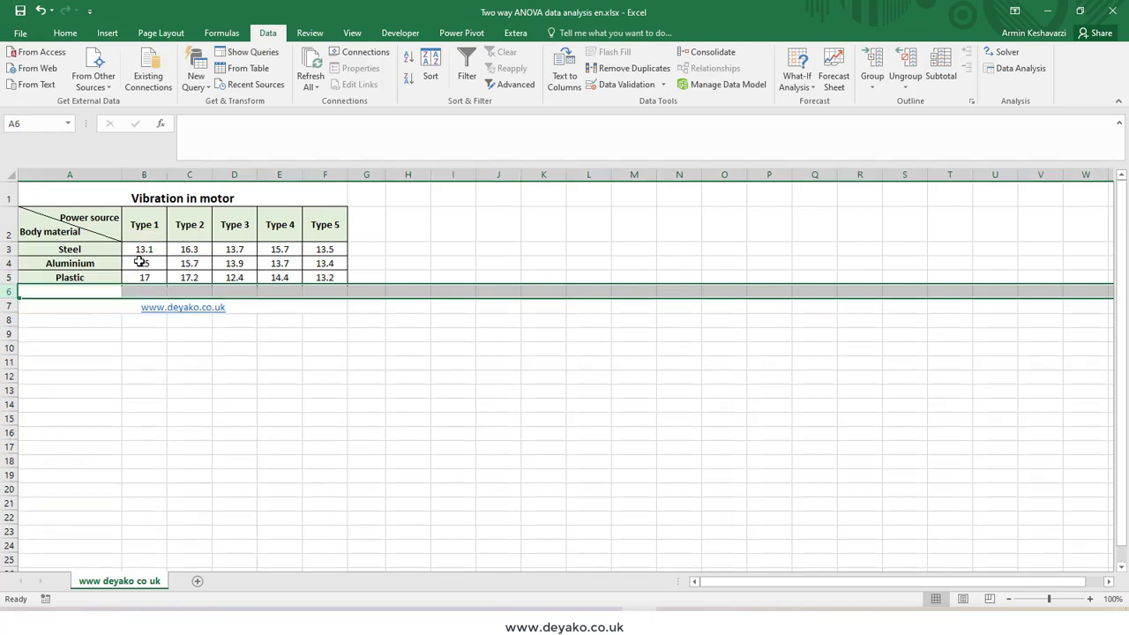
Step: Examine the single measurements per combination, such as Steel with Type 1 and Type 2, through to Plastic with Type 5
{"action": "left_click", "coordinate": [142, 253]}
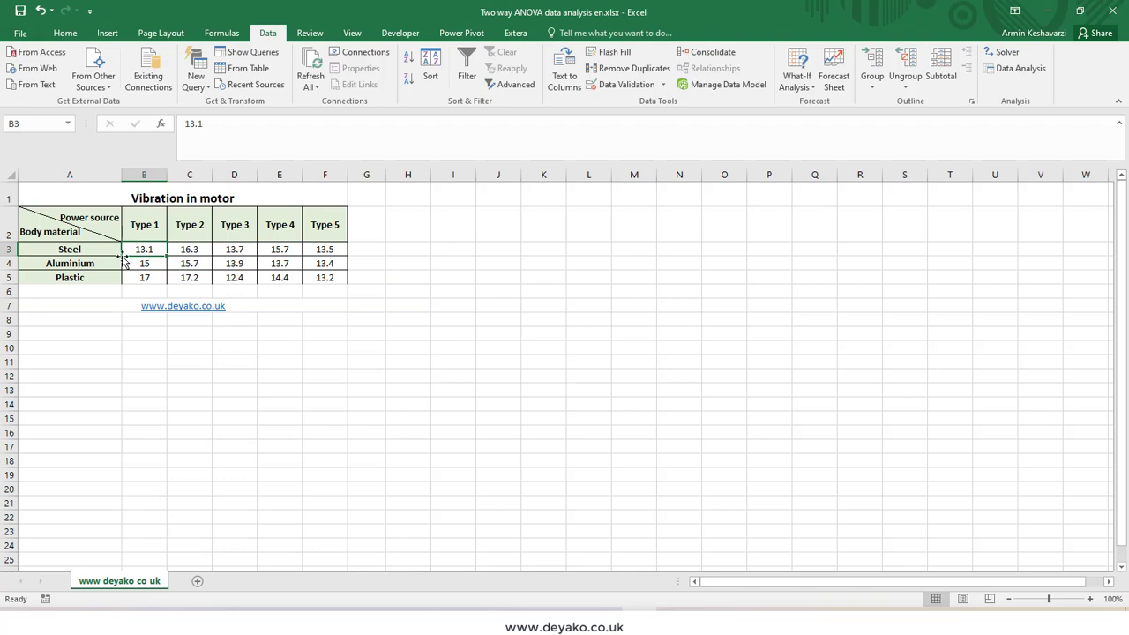
{"action": "left_click", "coordinate": [146, 221]}
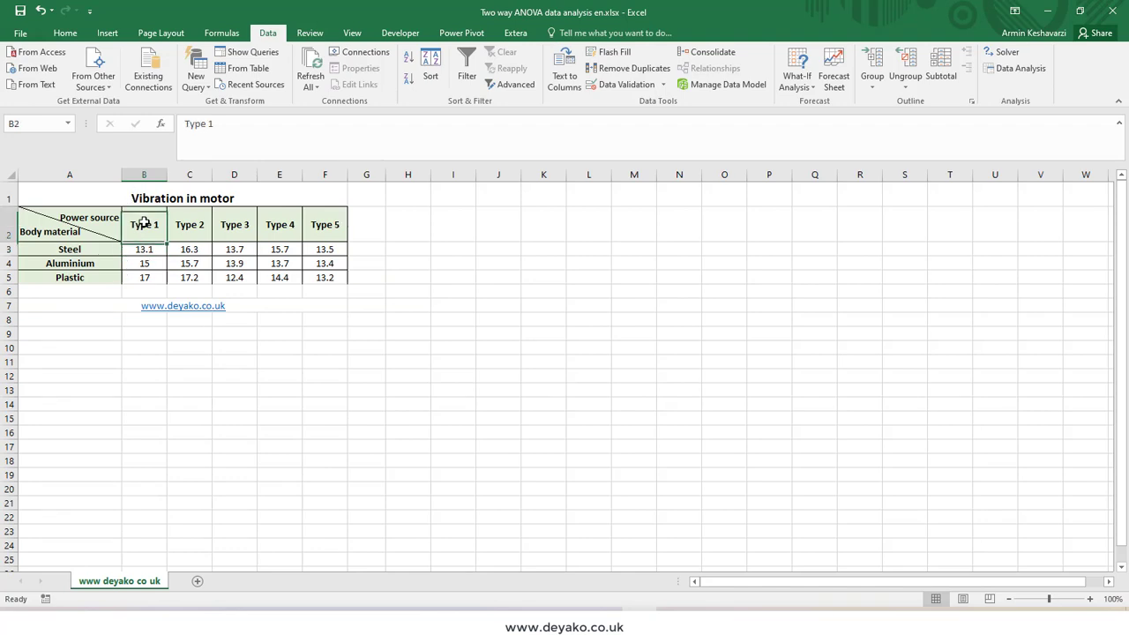
{"action": "left_click", "coordinate": [89, 247]}
{"action": "left_click", "coordinate": [191, 222]}
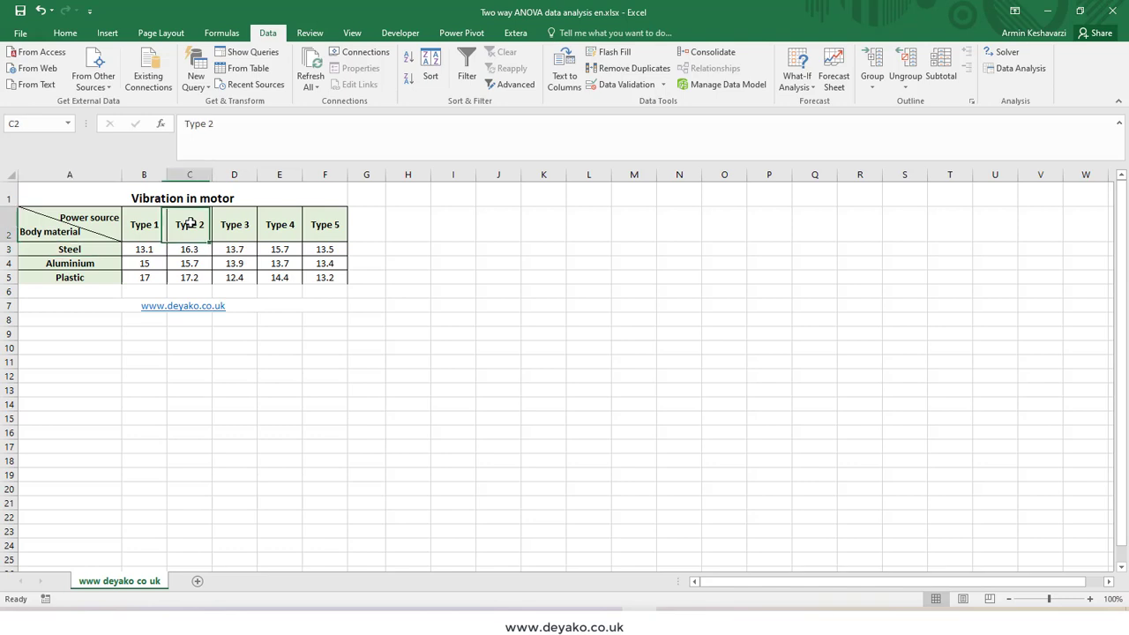
{"action": "left_click", "coordinate": [80, 252]}
{"action": "left_click", "coordinate": [337, 278]}
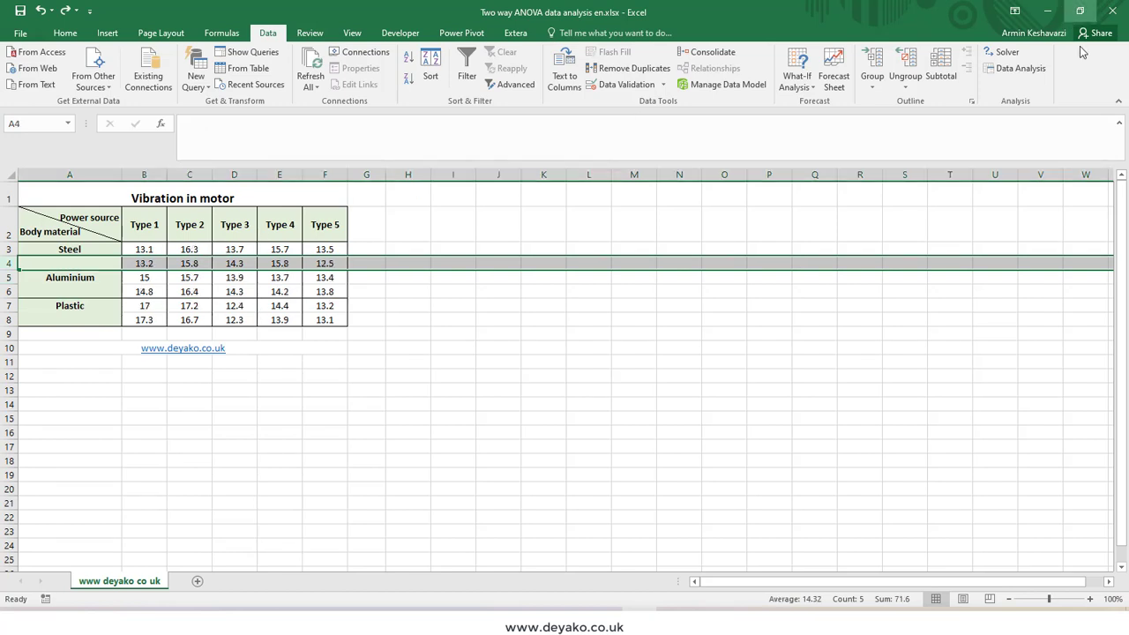
Step: View the settings of the Anova: Two-Factor Without Replication tool and cancel without running it
{"action": "left_click", "coordinate": [1017, 68]}
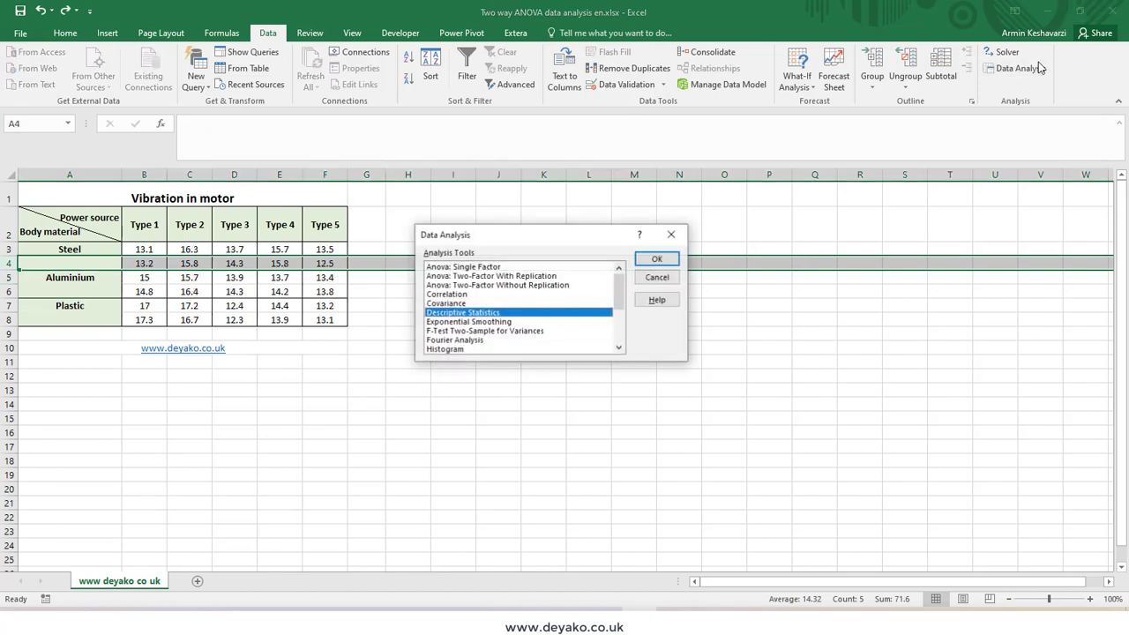
{"action": "left_click", "coordinate": [540, 286]}
{"action": "left_click", "coordinate": [657, 259]}
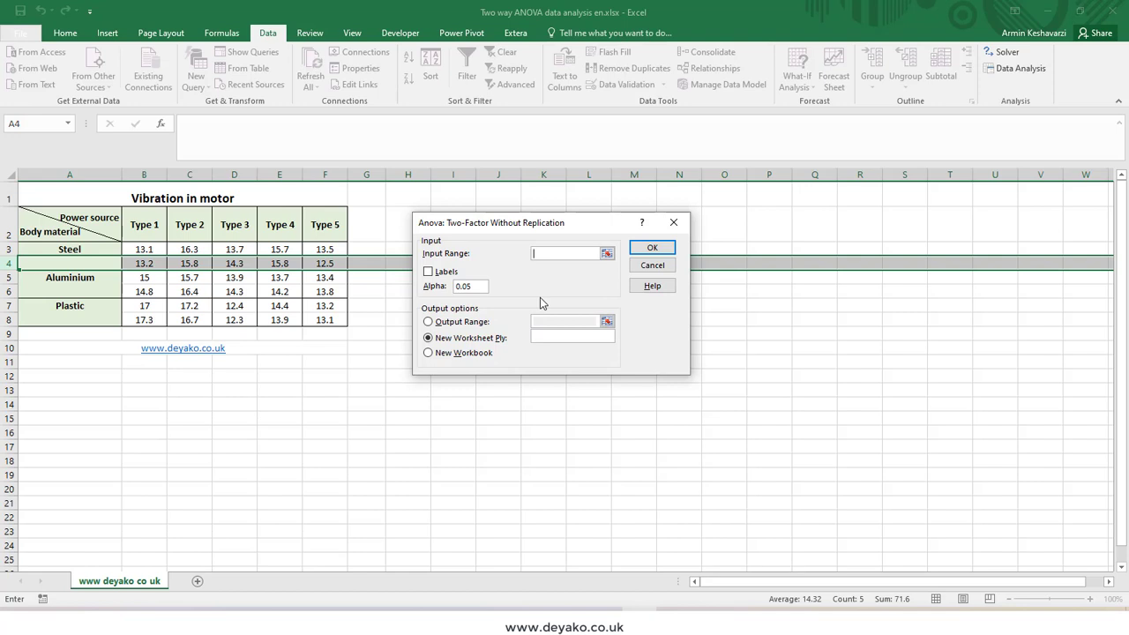
{"action": "left_click", "coordinate": [650, 274]}
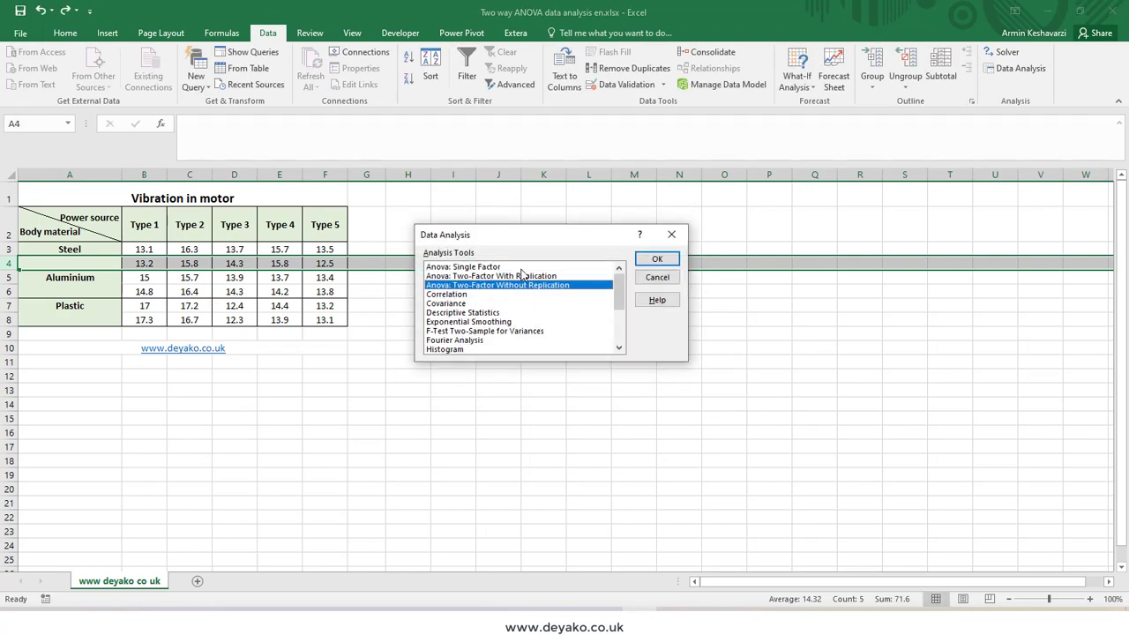
Step: Set up an Anova: Two-Factor With Replication on the input range A2:F8 with 2 rows per sample
{"action": "left_click", "coordinate": [527, 276]}
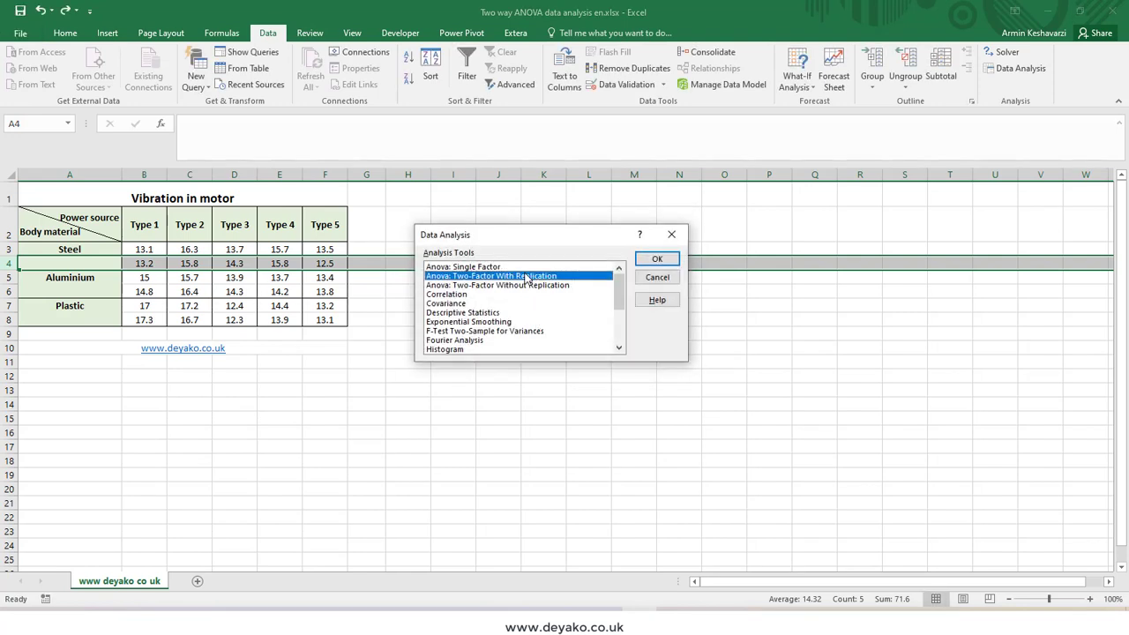
{"action": "left_click", "coordinate": [657, 258]}
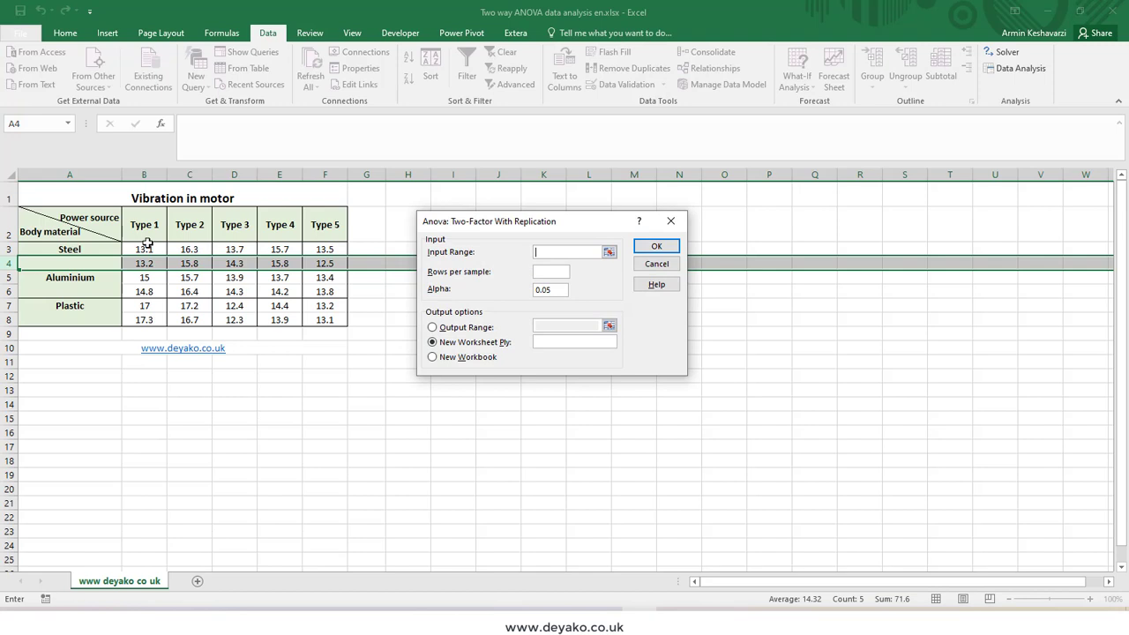
{"action": "left_click_drag", "start_coordinate": [104, 222], "coordinate": [319, 324]}
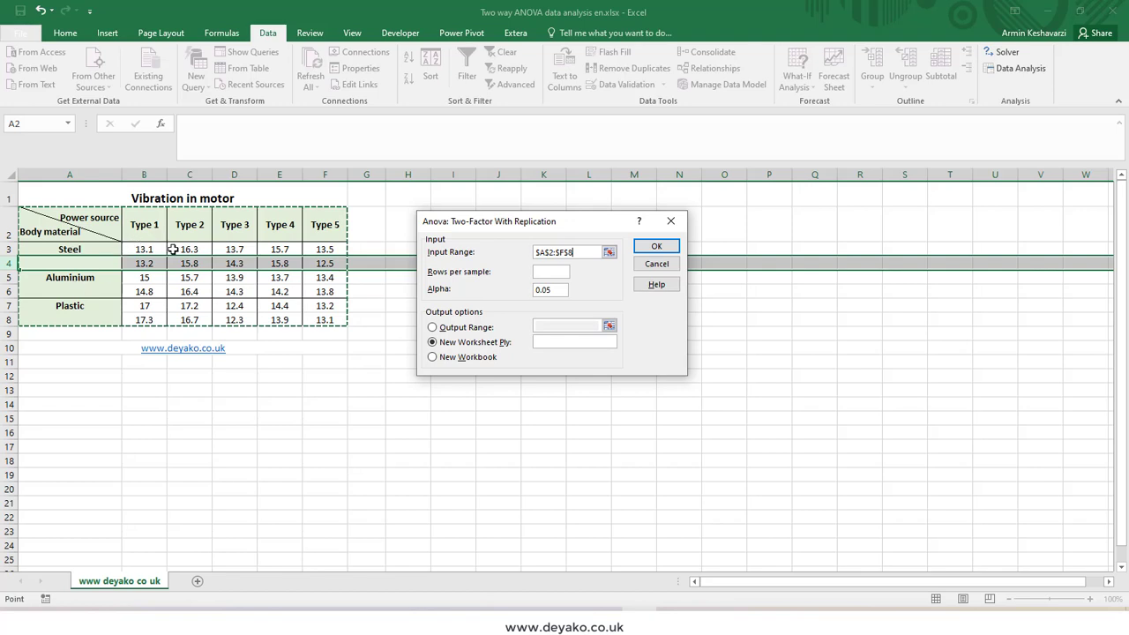
{"action": "left_click", "coordinate": [549, 272]}
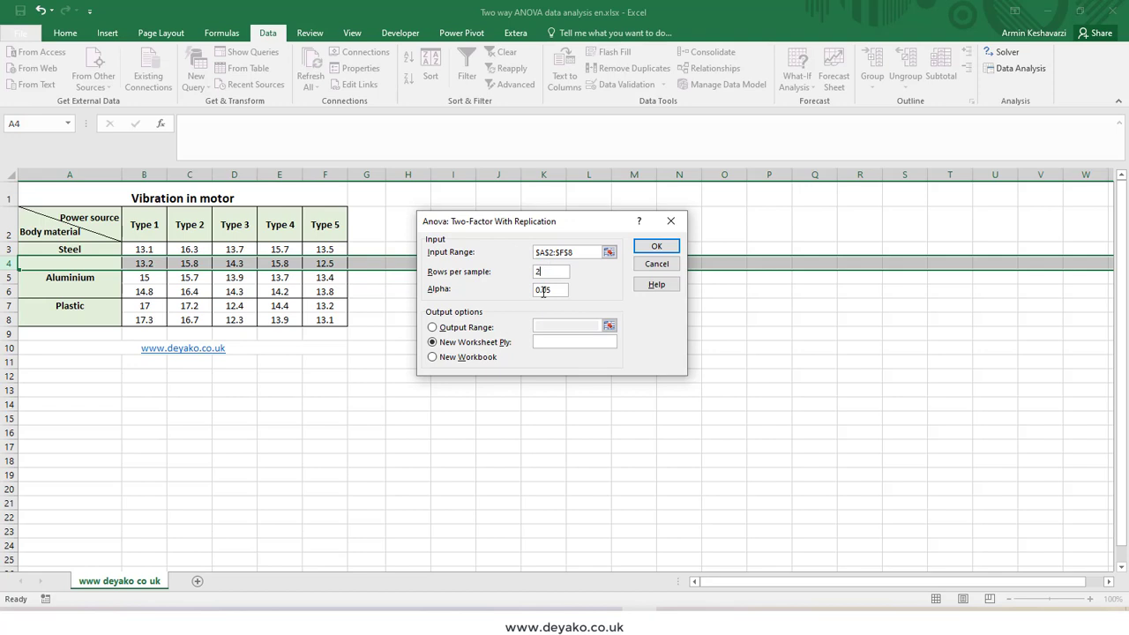
Step: Run the analysis onto a new worksheet named ANOVA, fit column A to its contents and collapse the formula bar
{"action": "left_click", "coordinate": [552, 343]}
{"action": "type", "text": "ANOVA"}
{"action": "left_click", "coordinate": [653, 247]}
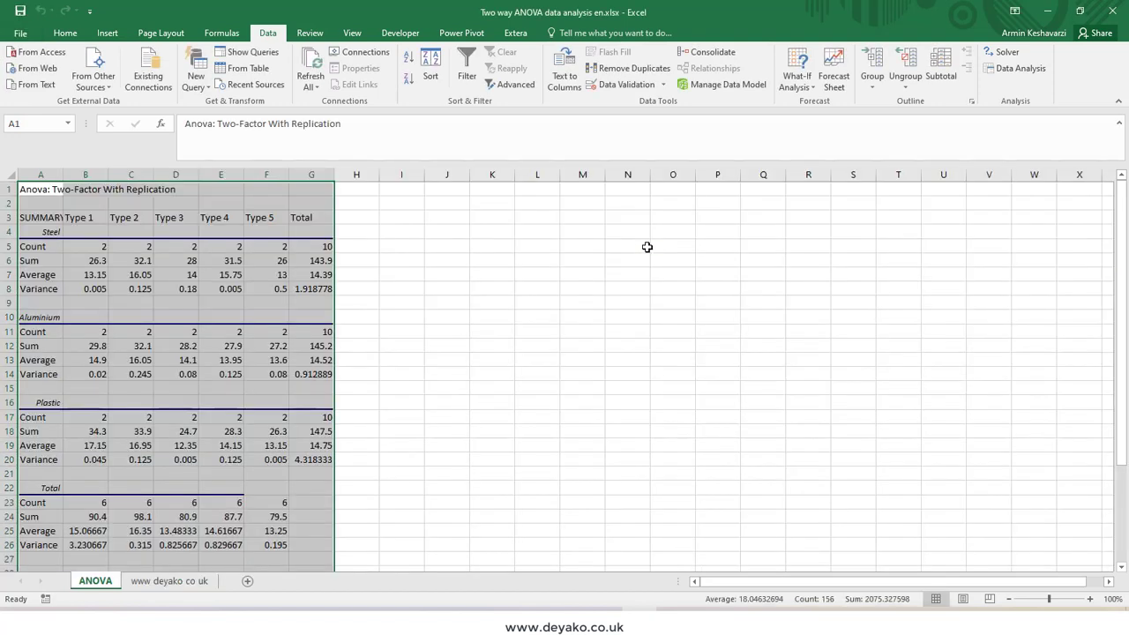
{"action": "double_click", "coordinate": [62, 175]}
{"action": "left_click", "coordinate": [1119, 125]}
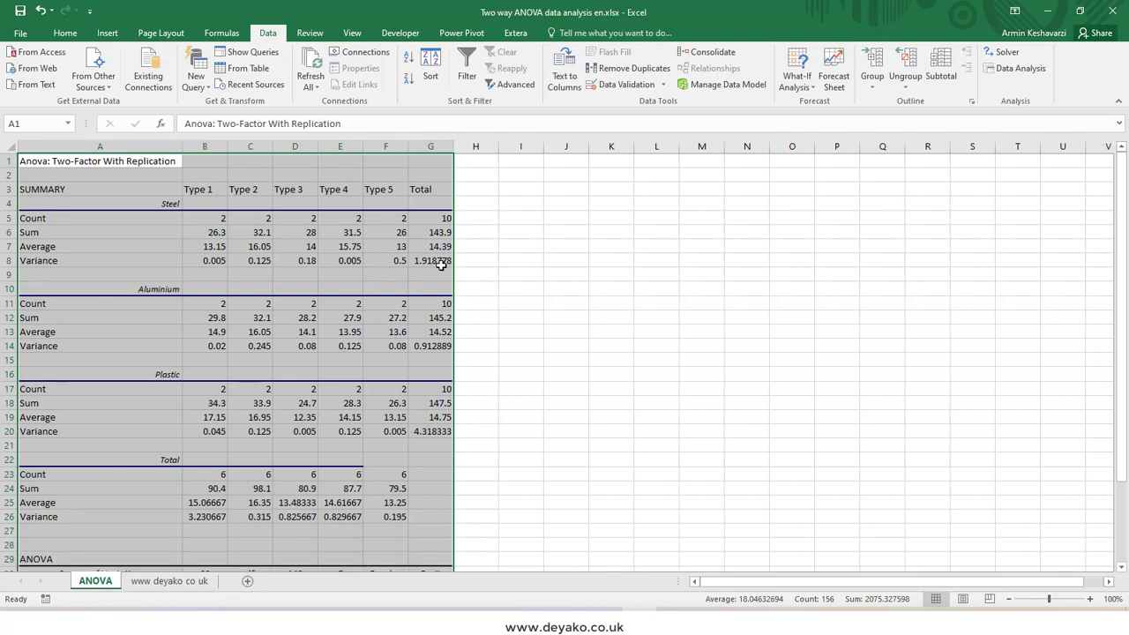
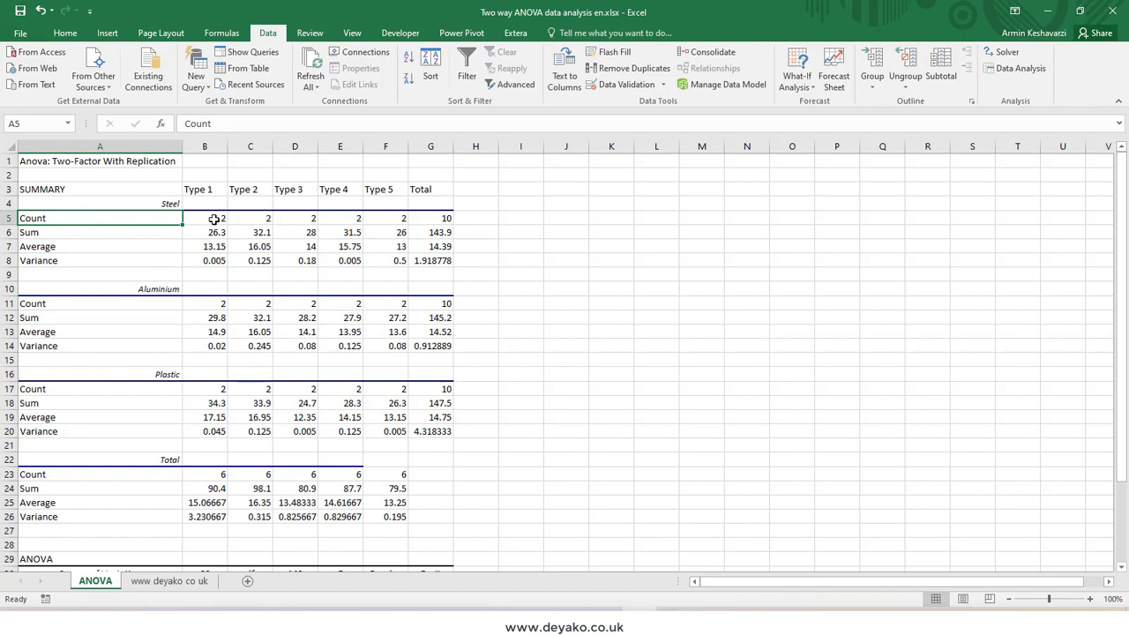
Step: Examine the counts in the Steel summary block for Type 1, Type 2 and the Total column
{"action": "left_click", "coordinate": [213, 218]}
{"action": "left_click", "coordinate": [175, 202]}
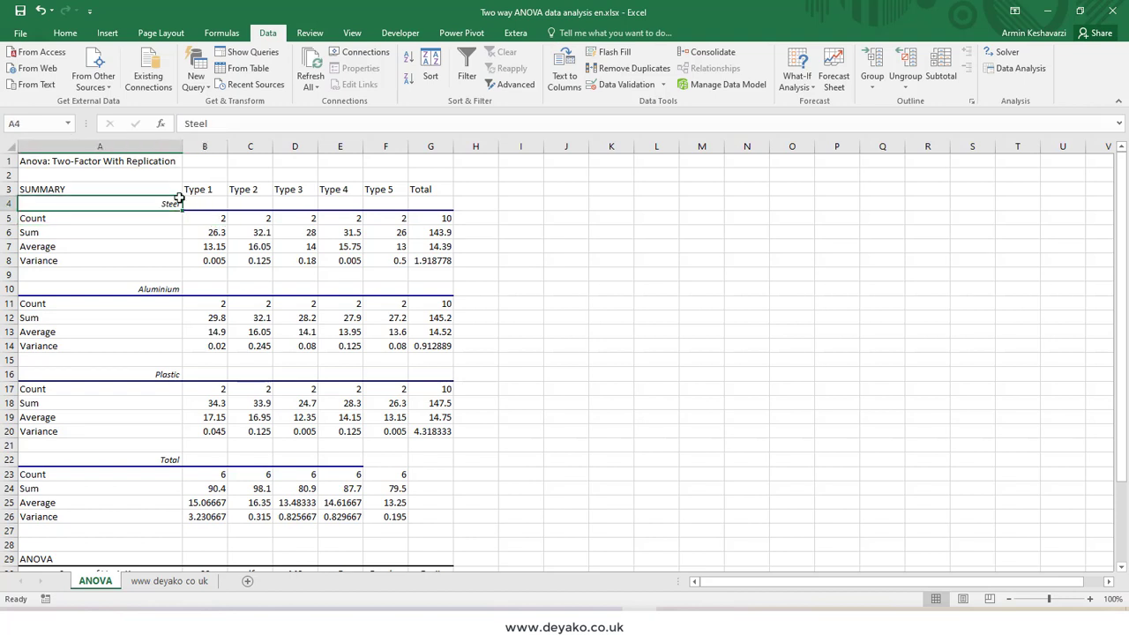
{"action": "left_click", "coordinate": [205, 188]}
{"action": "left_click", "coordinate": [255, 222]}
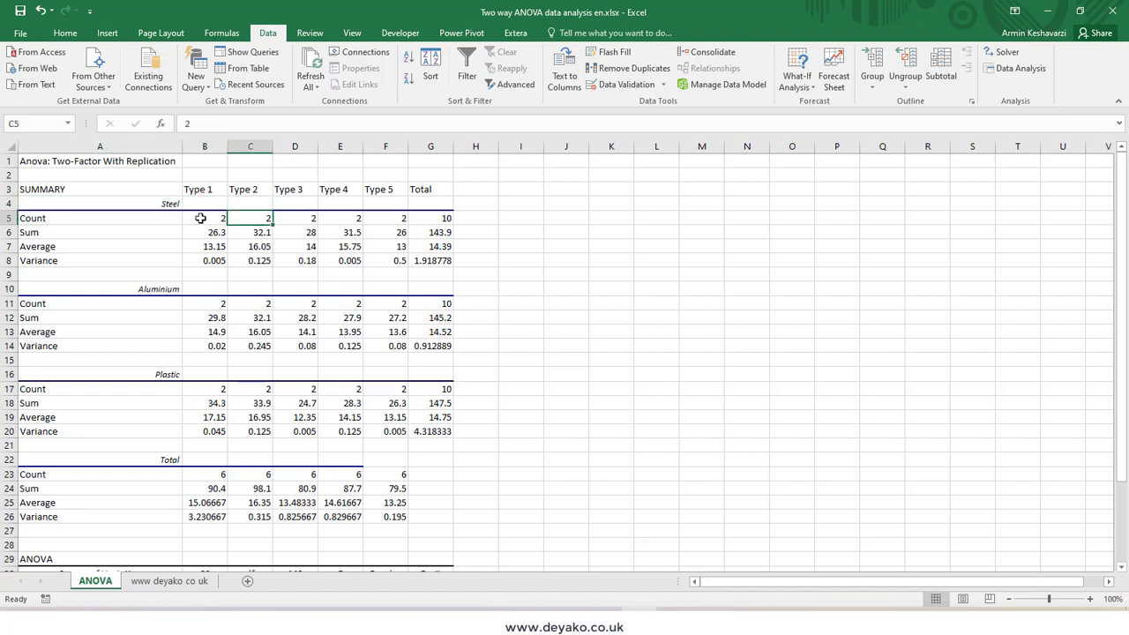
{"action": "left_click", "coordinate": [111, 217]}
{"action": "left_click", "coordinate": [254, 191]}
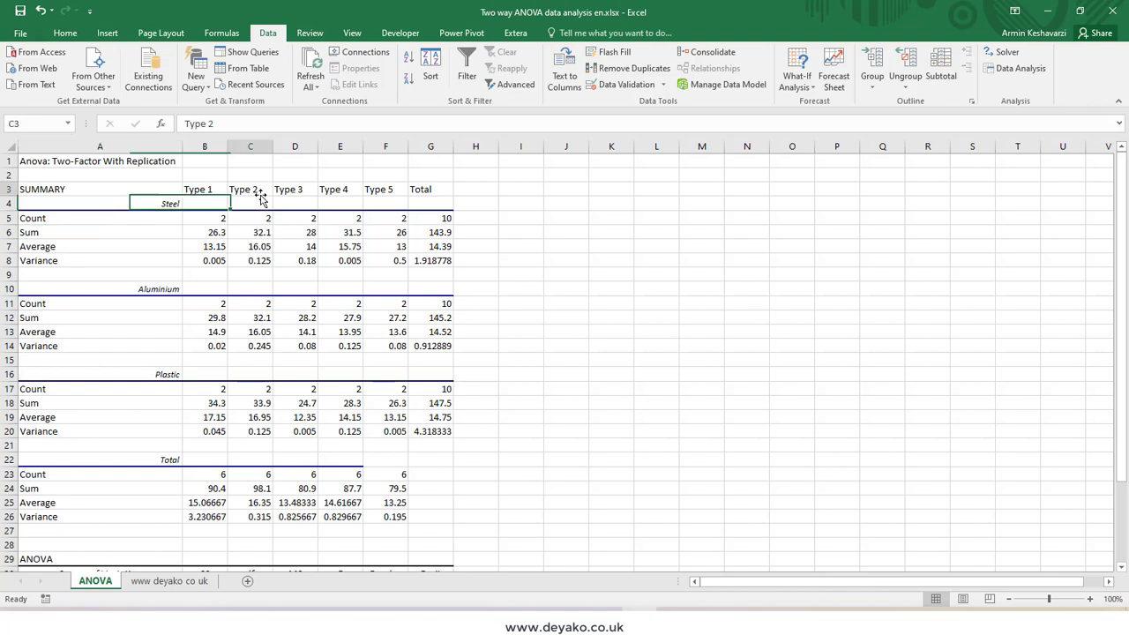
{"action": "left_click", "coordinate": [433, 214]}
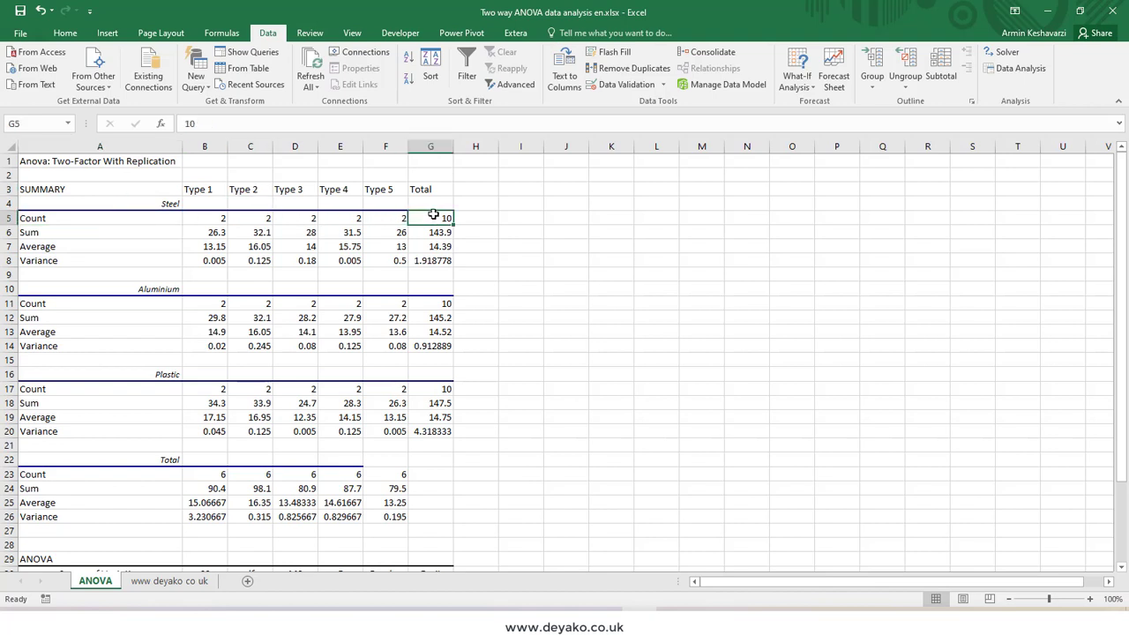
Step: Review the Steel sums and averages, and look through the remaining summary blocks and the ANOVA table
{"action": "left_click", "coordinate": [149, 202]}
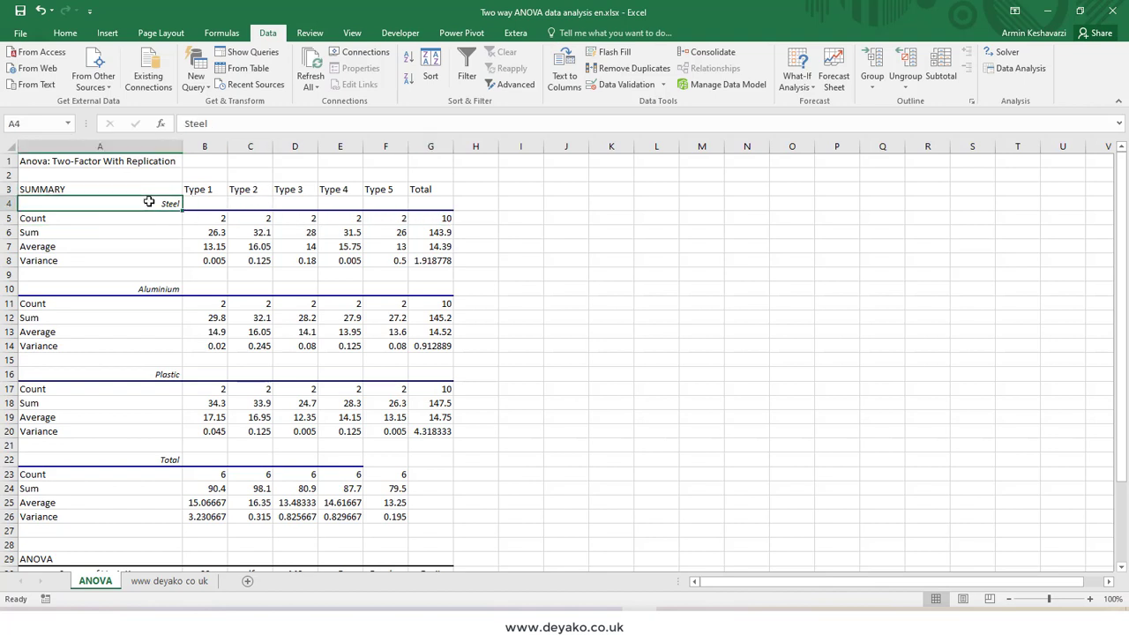
{"action": "left_click", "coordinate": [216, 231]}
{"action": "left_click", "coordinate": [346, 232]}
{"action": "left_click", "coordinate": [225, 242]}
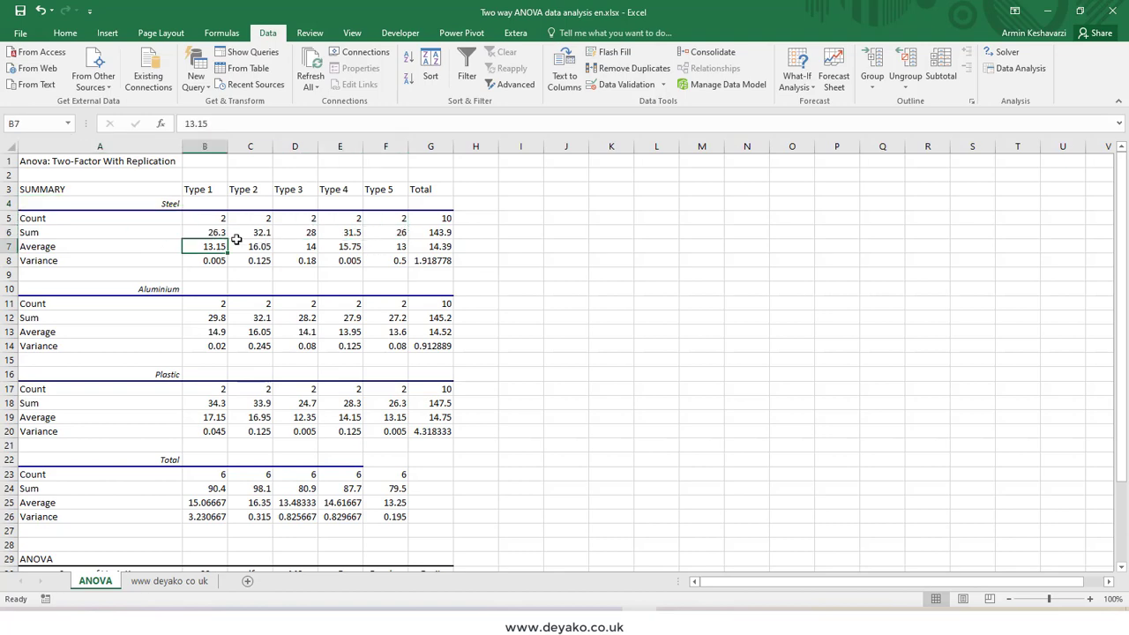
{"action": "scroll", "coordinate": [282, 249], "scroll_direction": "down", "scroll_amount": 1}
{"action": "scroll", "coordinate": [282, 247], "scroll_direction": "down", "scroll_amount": 2}
{"action": "scroll", "coordinate": [283, 245], "scroll_direction": "up", "scroll_amount": 3}
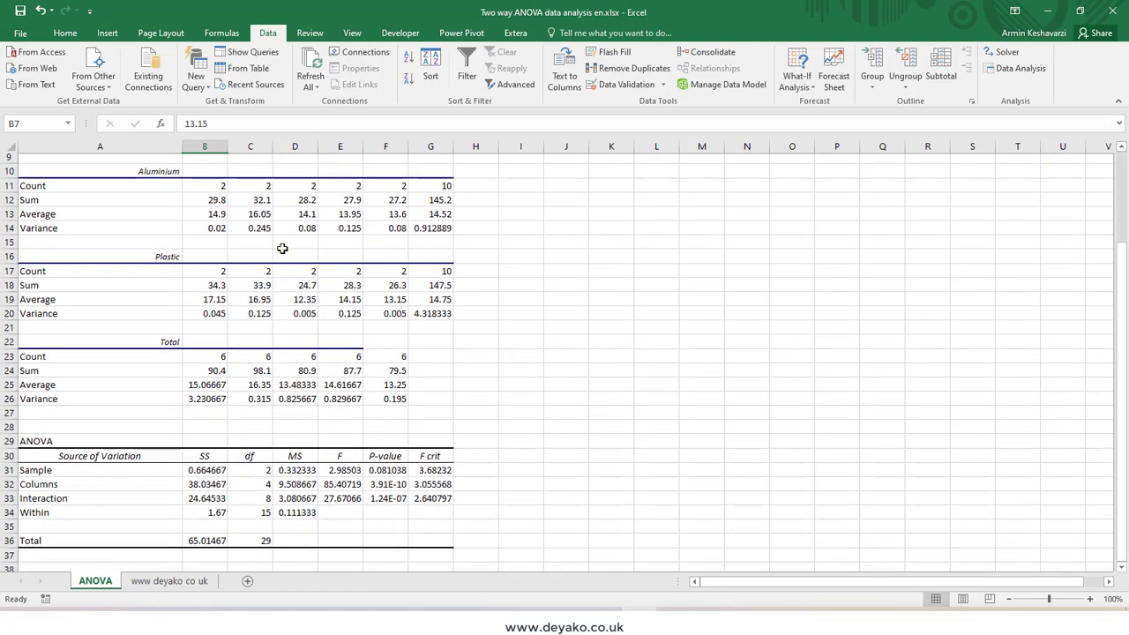
{"action": "scroll", "coordinate": [282, 245], "scroll_direction": "down", "scroll_amount": 1}
Step: Examine the Total summary block, relating its count and sum for Type 1 to the Type 1 column heading
{"action": "left_click_drag", "start_coordinate": [141, 414], "coordinate": [395, 476]}
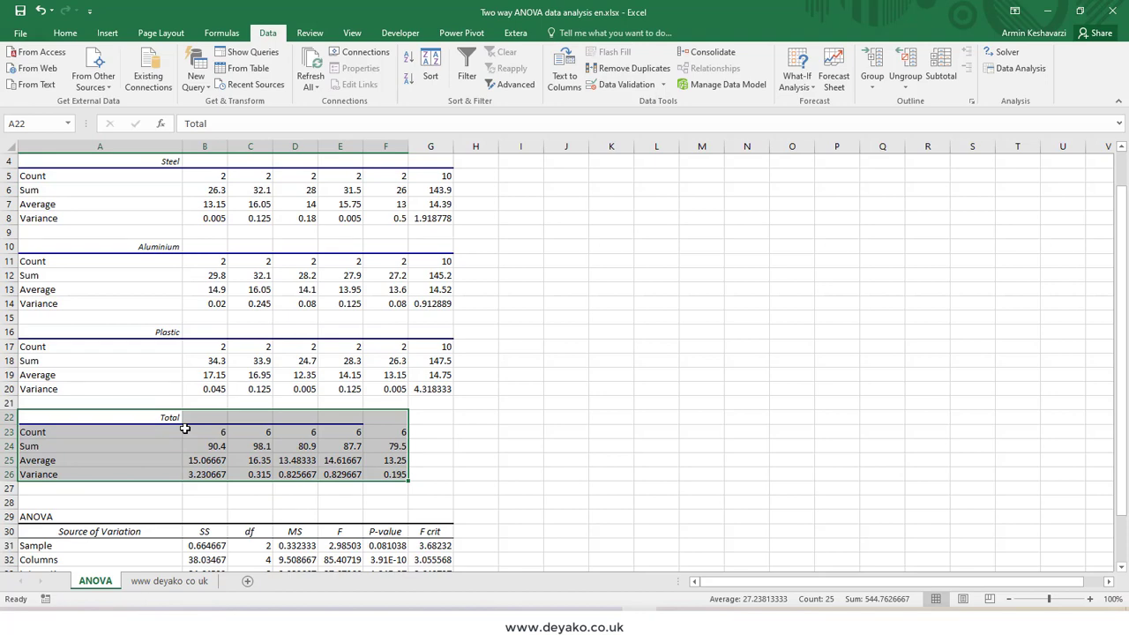
{"action": "scroll", "coordinate": [184, 429], "scroll_direction": "up", "scroll_amount": 1}
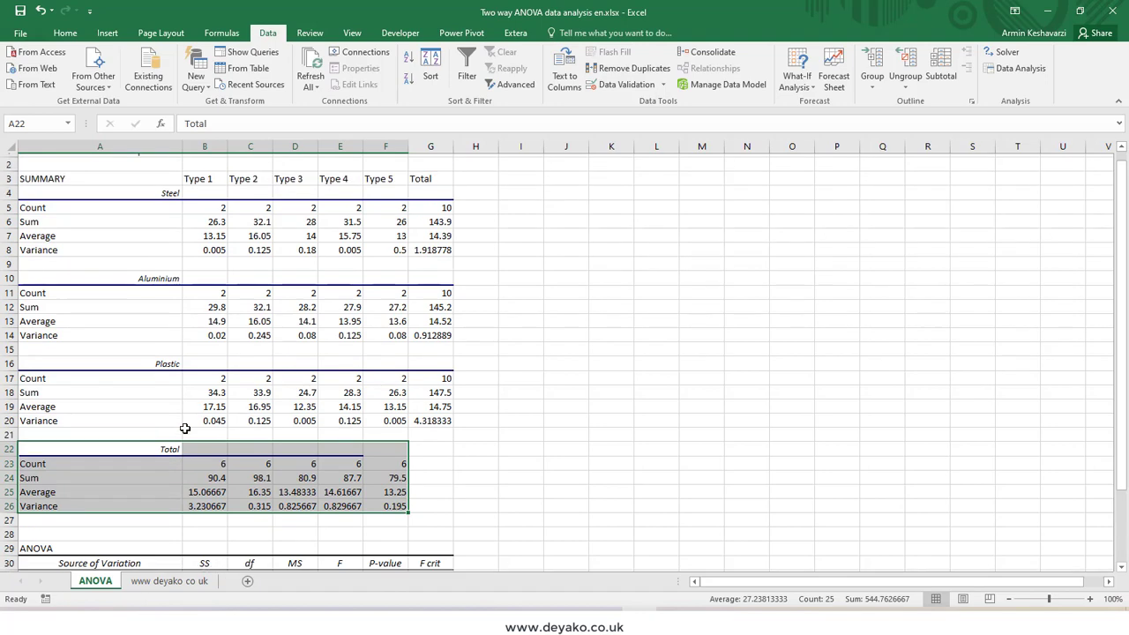
{"action": "left_click", "coordinate": [219, 194]}
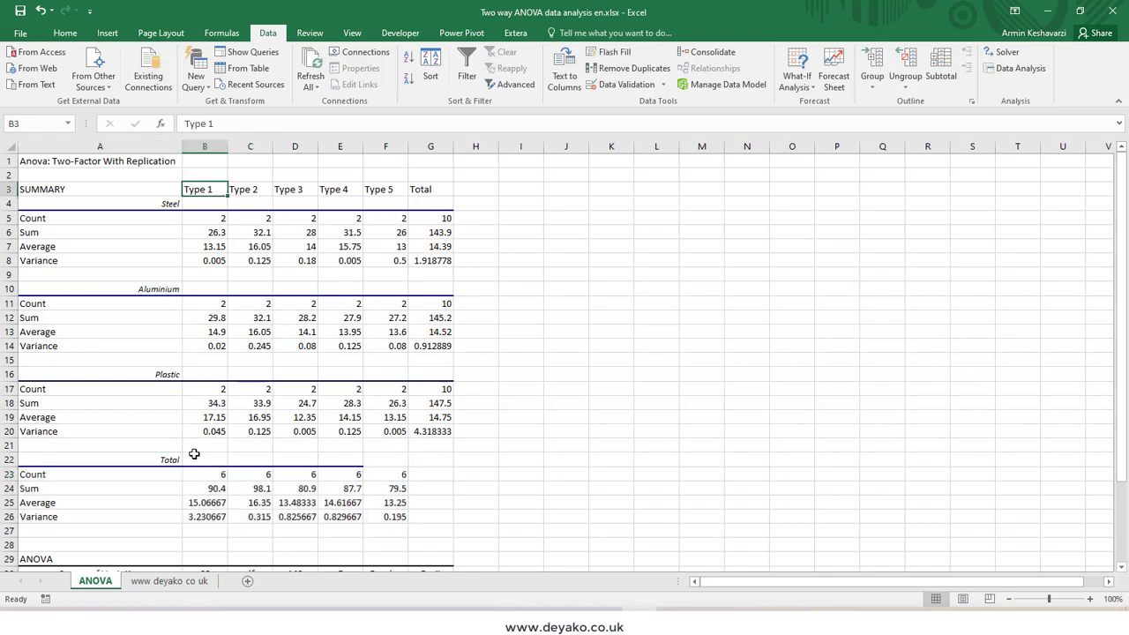
{"action": "scroll", "coordinate": [220, 478], "scroll_direction": "down", "scroll_amount": 2}
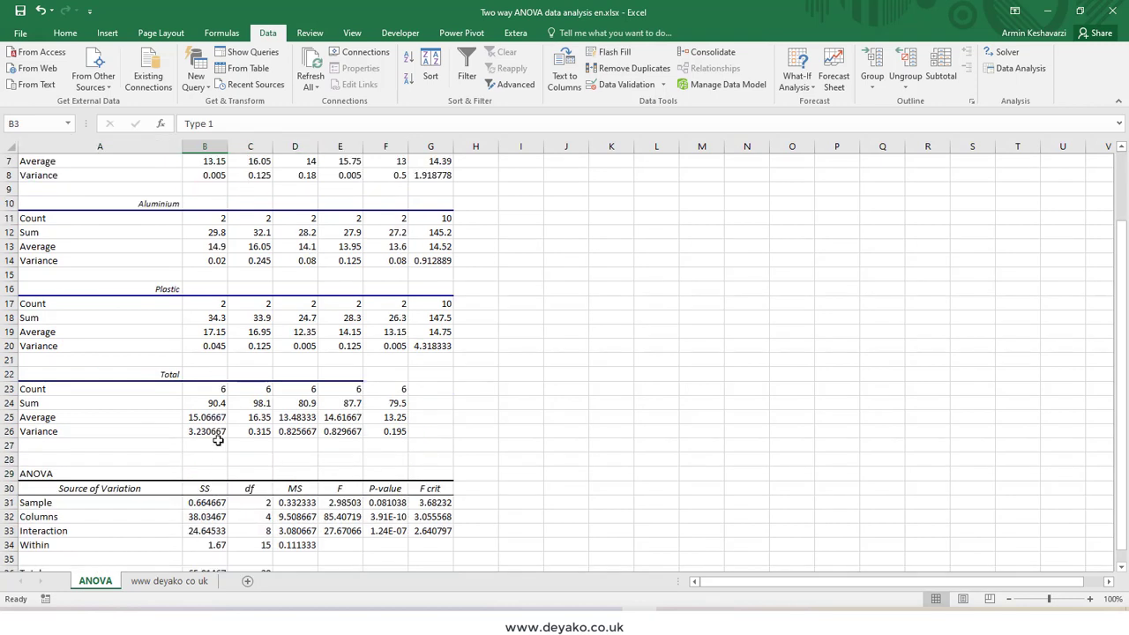
{"action": "left_click_drag", "start_coordinate": [218, 389], "coordinate": [217, 399]}
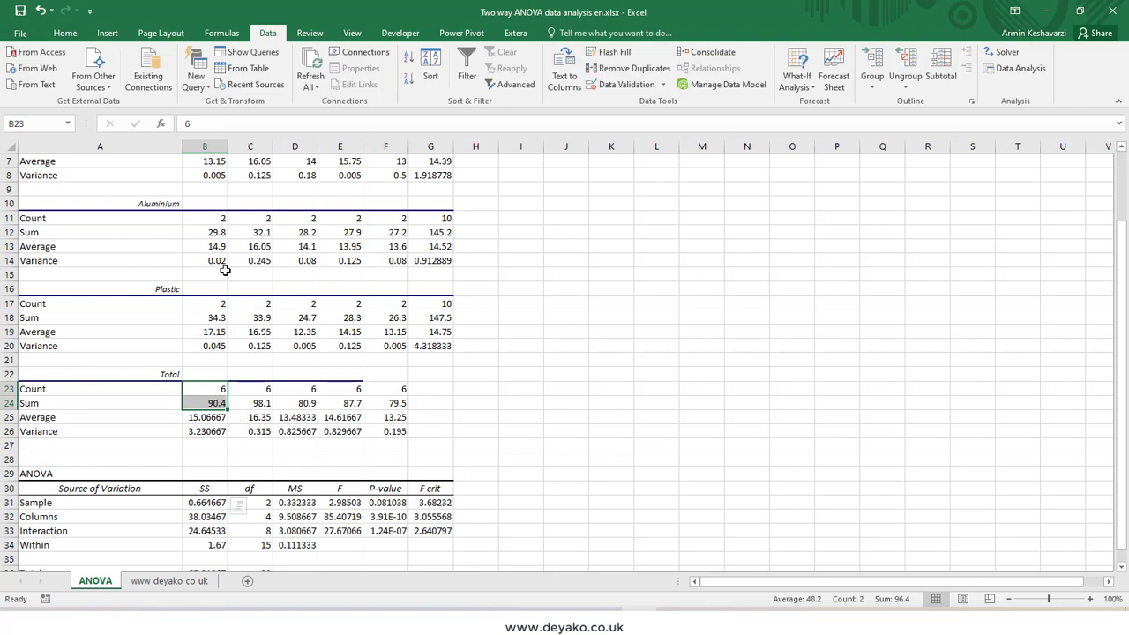
{"action": "scroll", "coordinate": [224, 258], "scroll_direction": "up", "scroll_amount": 2}
{"action": "left_click", "coordinate": [199, 176]}
{"action": "left_click", "coordinate": [208, 477]}
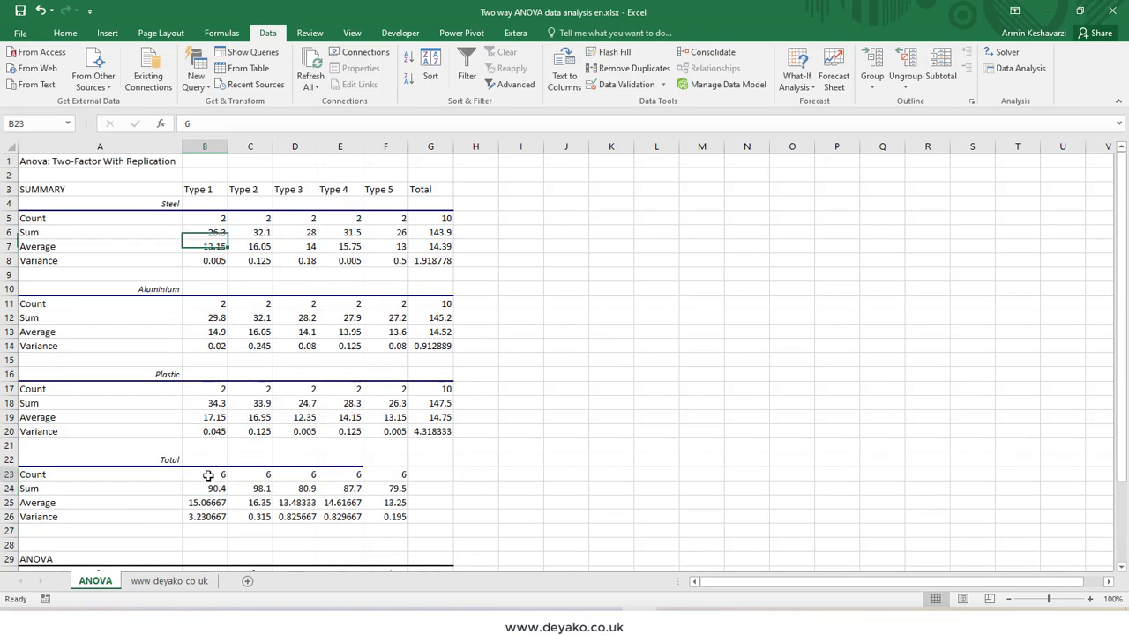
Step: Compare all Type 1 measurements in the source table (B2:B8) with the Type 1 sum in the ANOVA sheet's Total block
{"action": "left_click", "coordinate": [203, 584]}
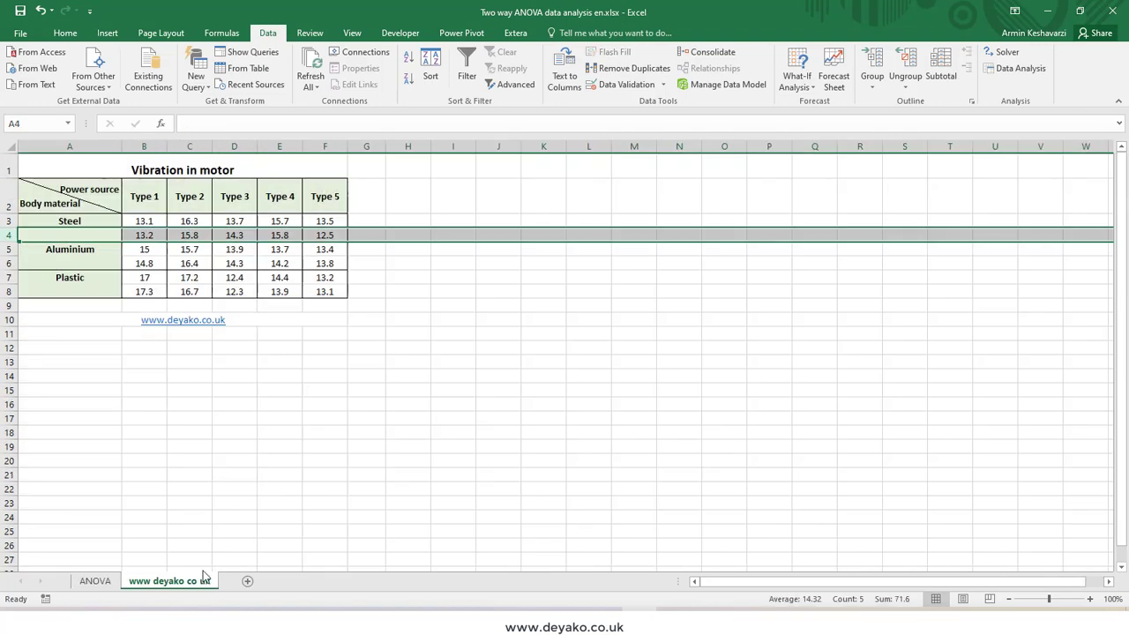
{"action": "left_click_drag", "start_coordinate": [144, 221], "coordinate": [143, 291]}
{"action": "left_click", "coordinate": [148, 198], "text": "shift"}
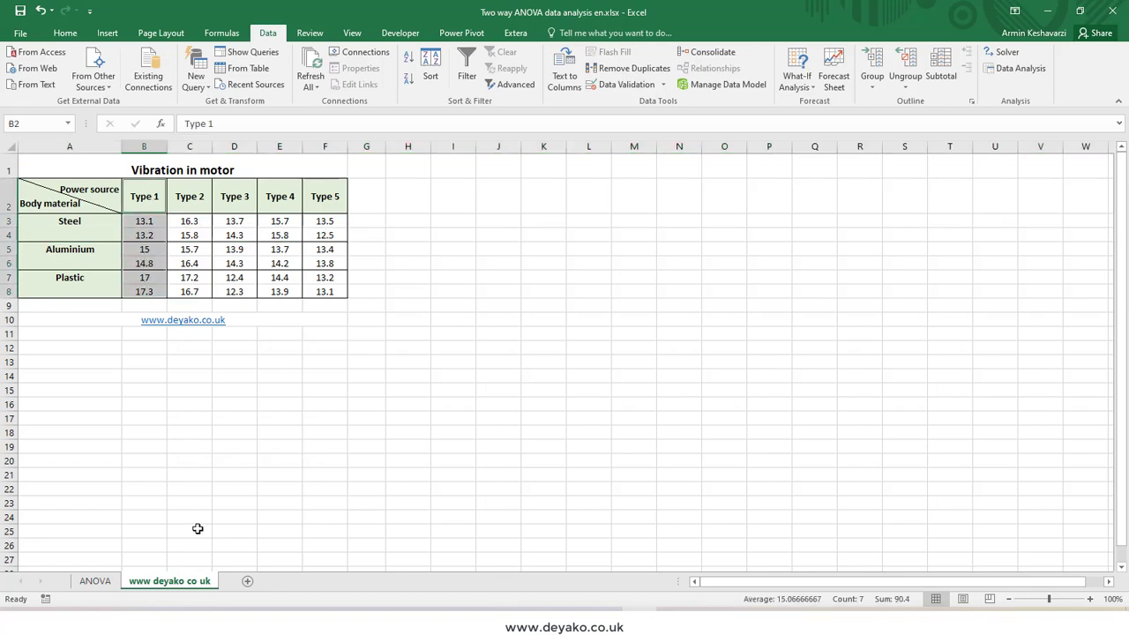
{"action": "left_click", "coordinate": [95, 581]}
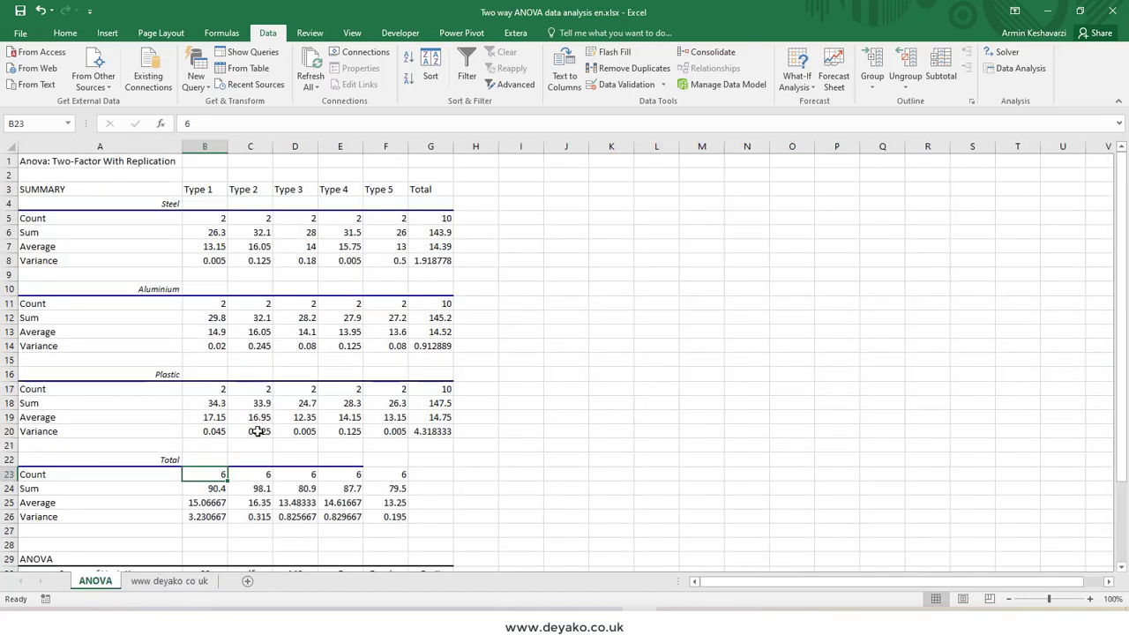
{"action": "left_click", "coordinate": [231, 488]}
{"action": "left_click", "coordinate": [219, 488]}
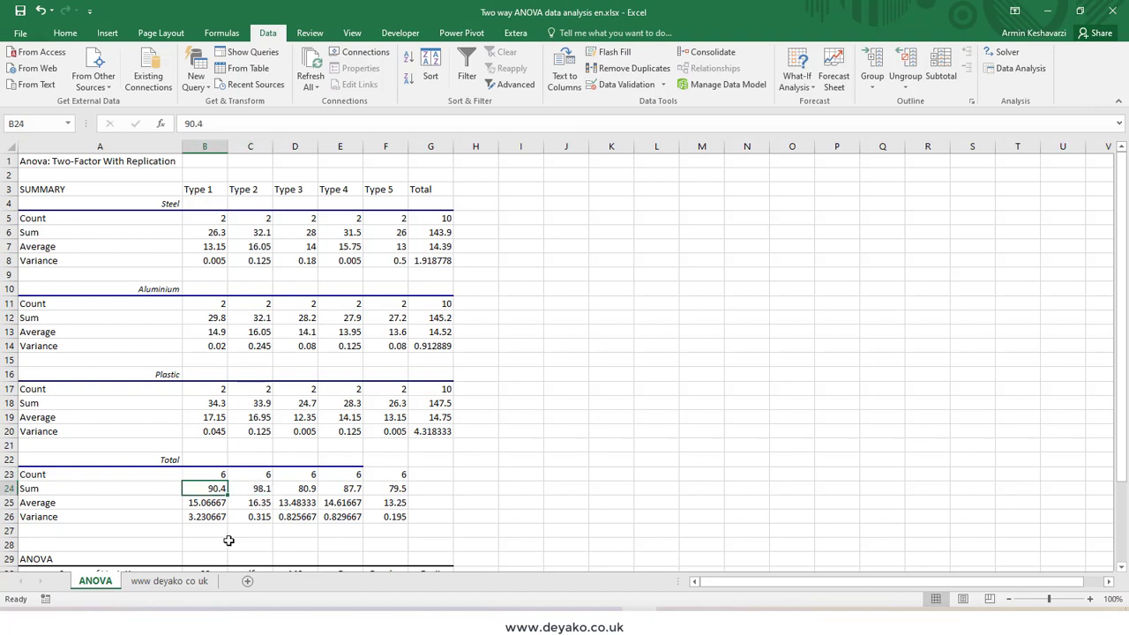
Step: Check the sum of the Type 1 values alone (B3:B8) in the source table against the ANOVA sheet's Total block
{"action": "left_click", "coordinate": [169, 581]}
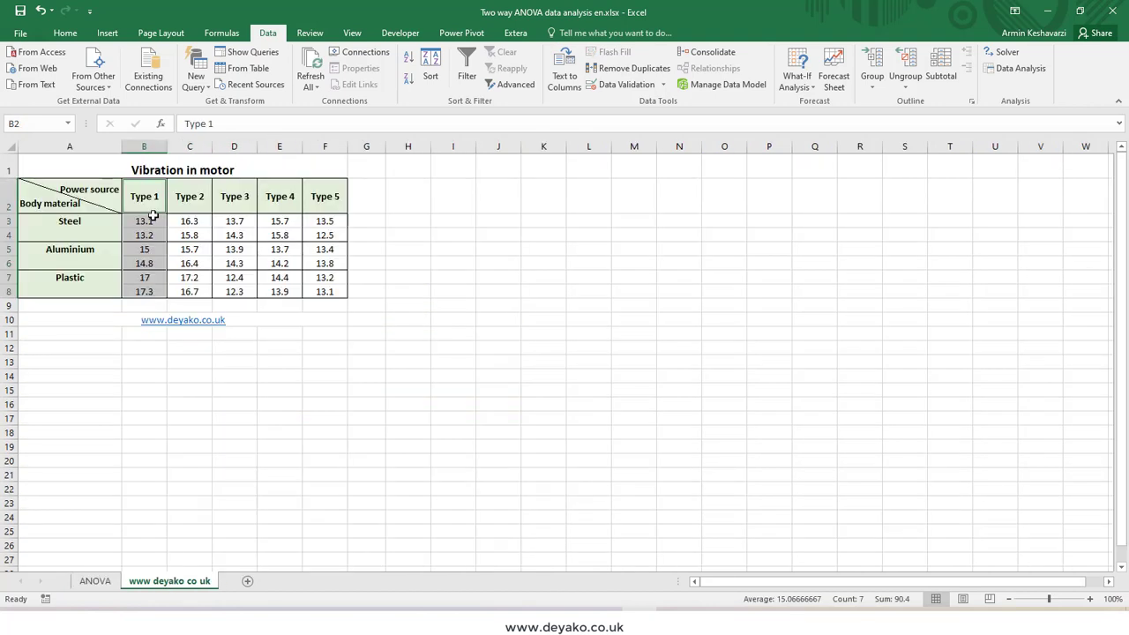
{"action": "left_click_drag", "start_coordinate": [148, 220], "coordinate": [153, 293]}
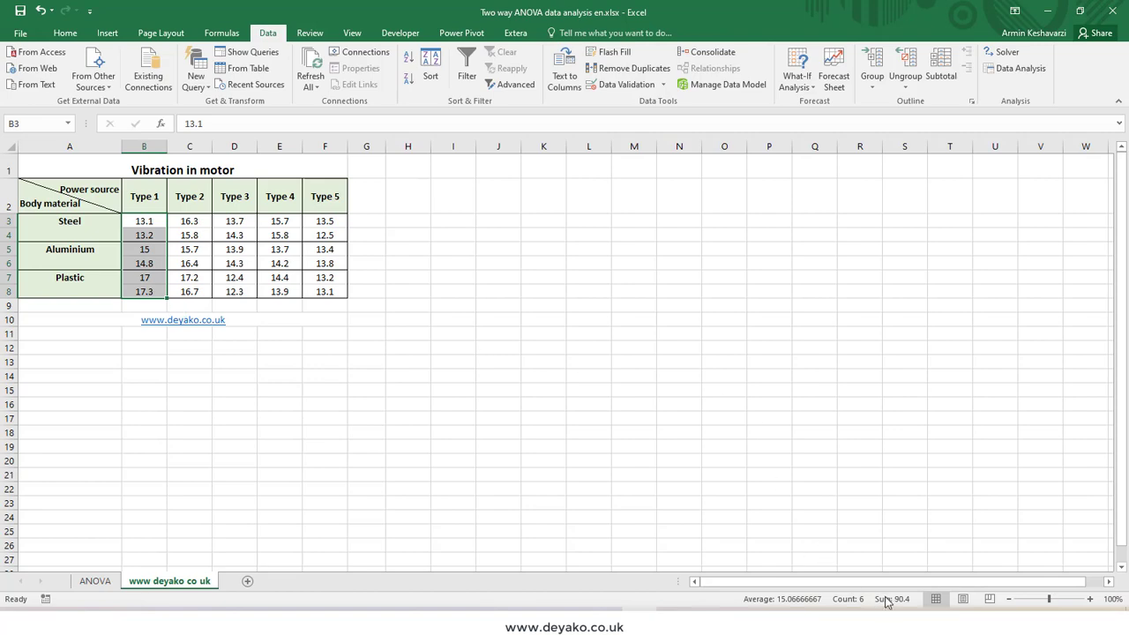
{"action": "left_click", "coordinate": [84, 584]}
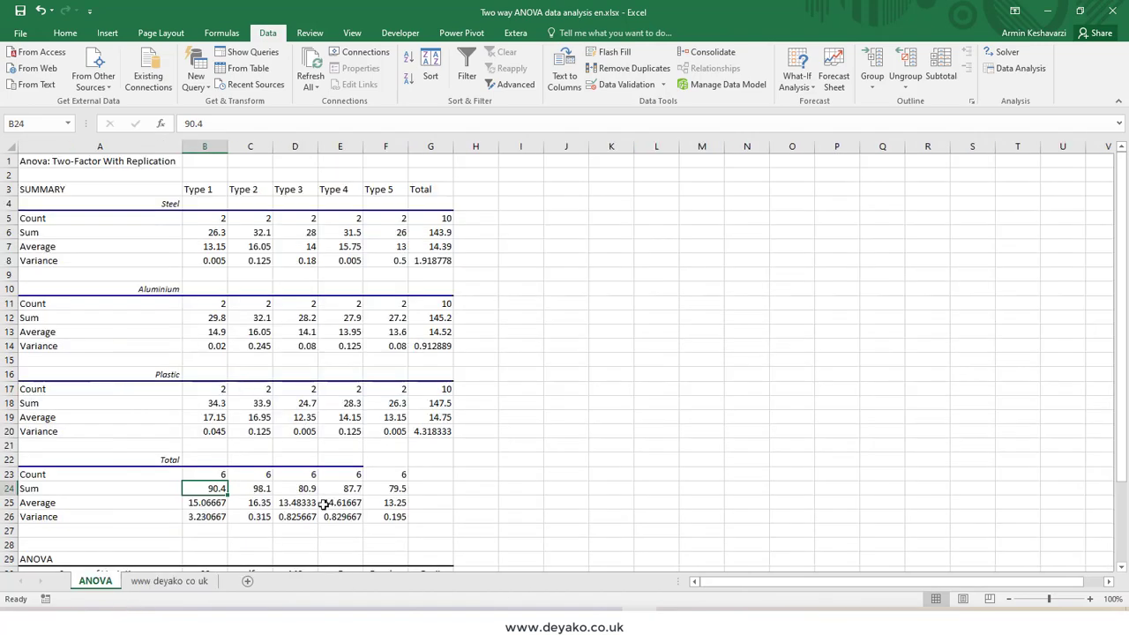
Step: Examine the ANOVA table (A29:G36) and its Sample, Columns, Interaction and Within sources of variation
{"action": "scroll", "coordinate": [326, 425], "scroll_direction": "down", "scroll_amount": 1}
{"action": "scroll", "coordinate": [375, 425], "scroll_direction": "down", "scroll_amount": 4}
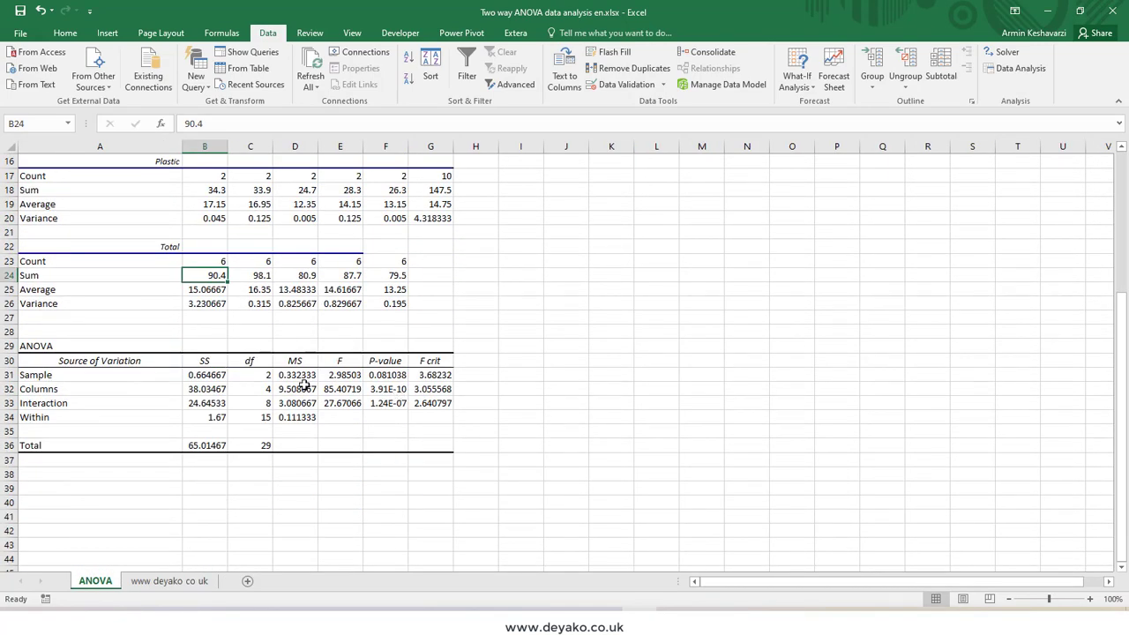
{"action": "left_click_drag", "start_coordinate": [103, 349], "coordinate": [426, 450]}
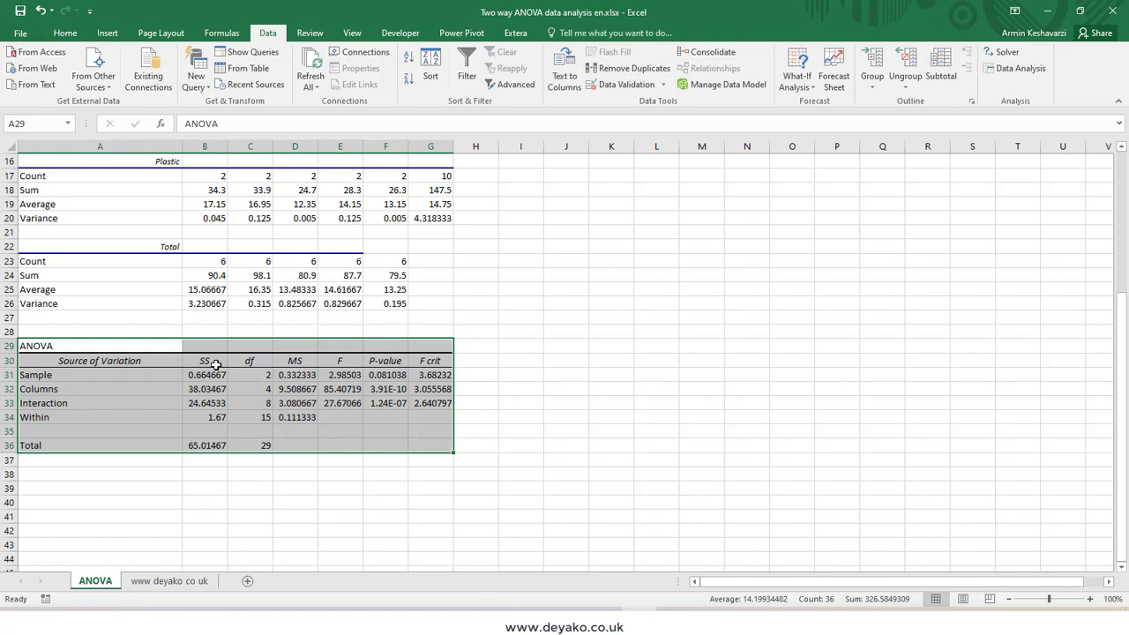
{"action": "left_click", "coordinate": [137, 379]}
{"action": "left_click", "coordinate": [129, 390]}
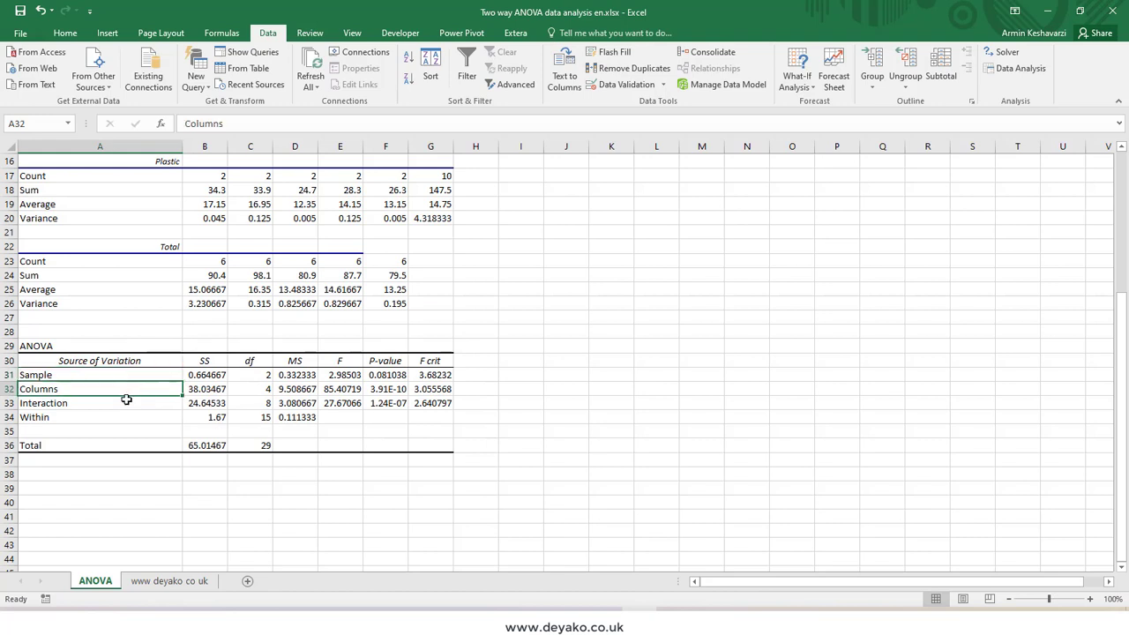
{"action": "left_click", "coordinate": [126, 404]}
{"action": "left_click", "coordinate": [126, 423]}
Step: Extend the Sample label in the ANOVA table to "Sample - v1"
{"action": "left_click", "coordinate": [141, 375]}
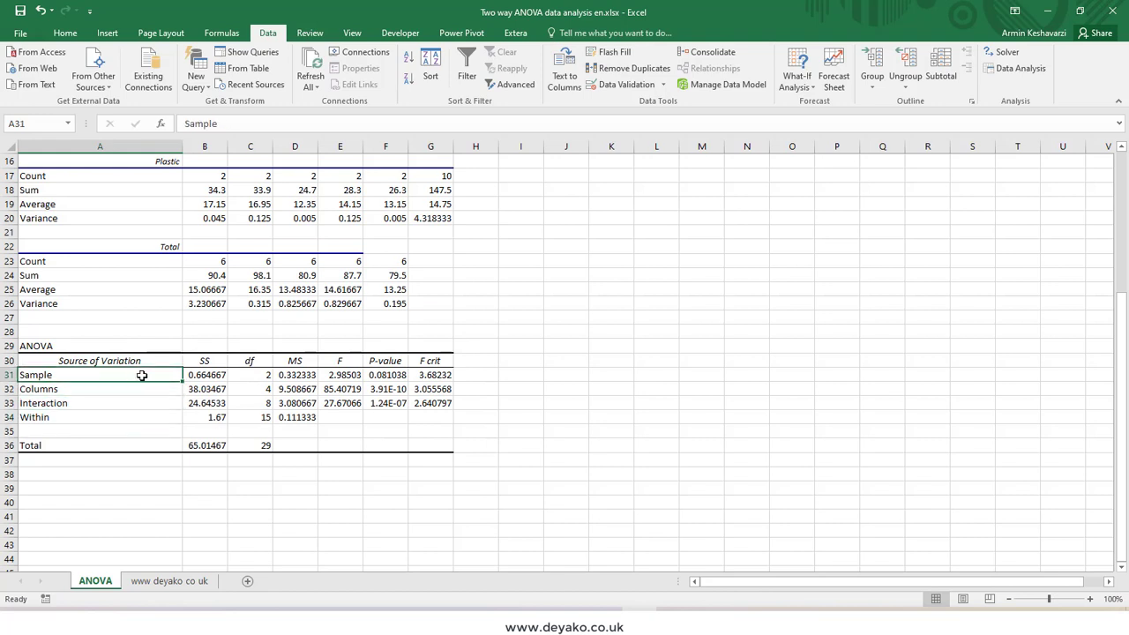
{"action": "double_click", "coordinate": [133, 376]}
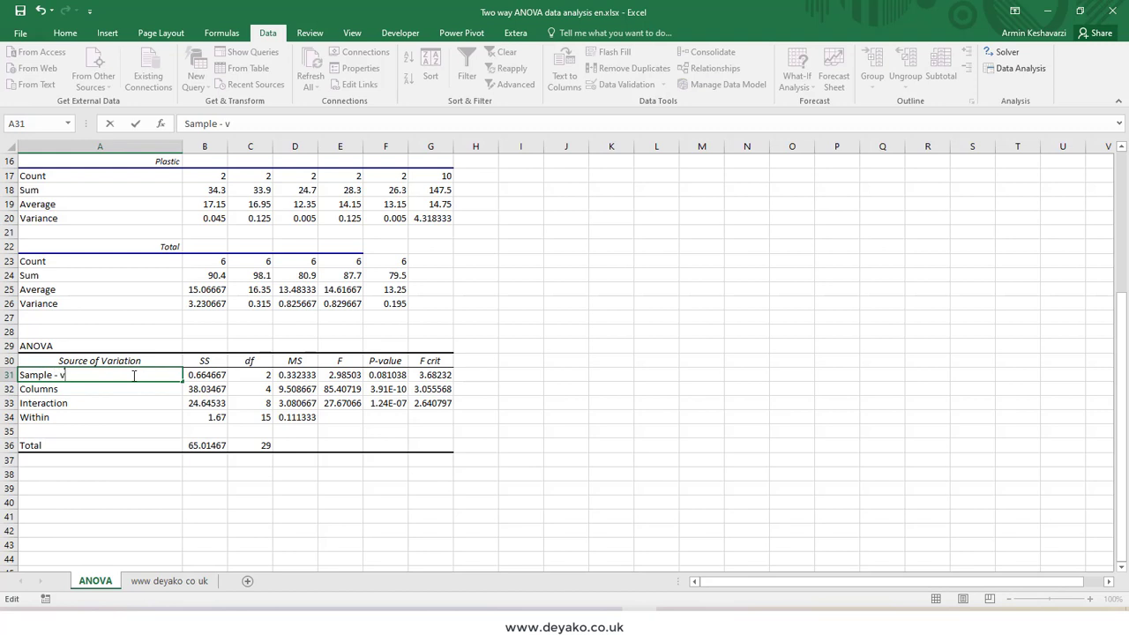
{"action": "key", "text": "Return"}
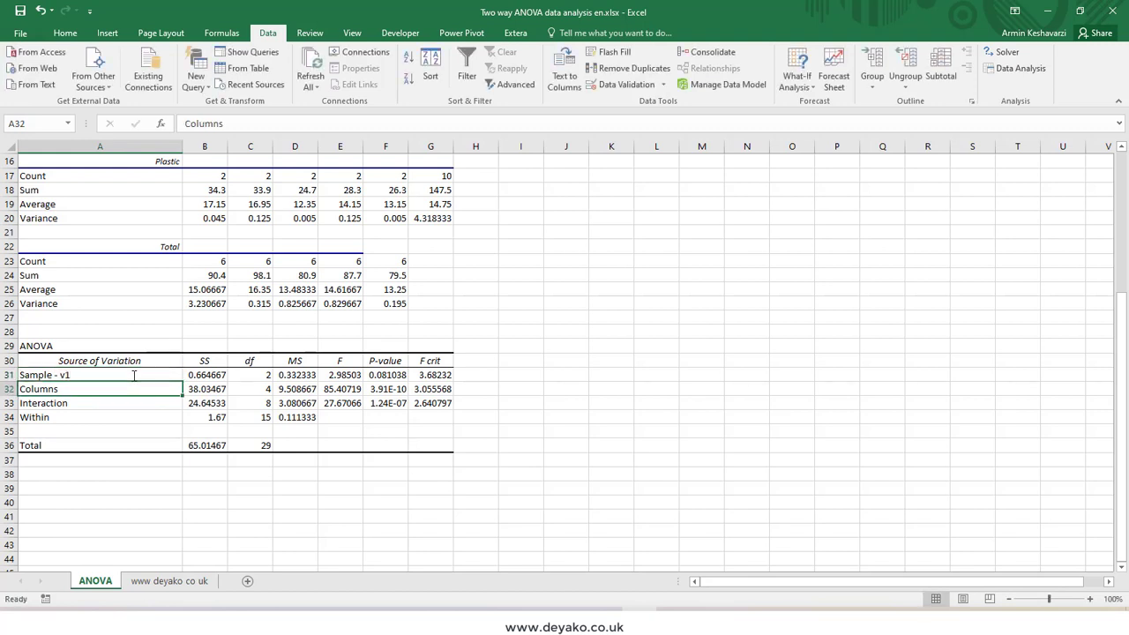
Step: Examine the Steel rows and the Steel, Aluminium and Plastic body material labels in the source table
{"action": "left_click", "coordinate": [172, 581]}
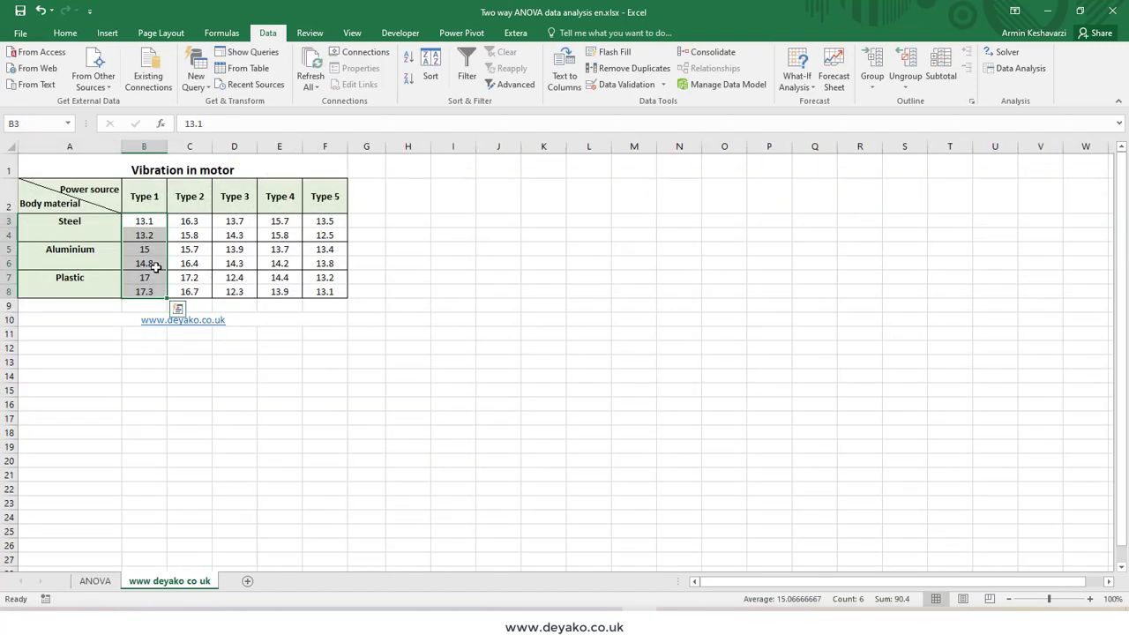
{"action": "left_click_drag", "start_coordinate": [7, 221], "coordinate": [7, 233]}
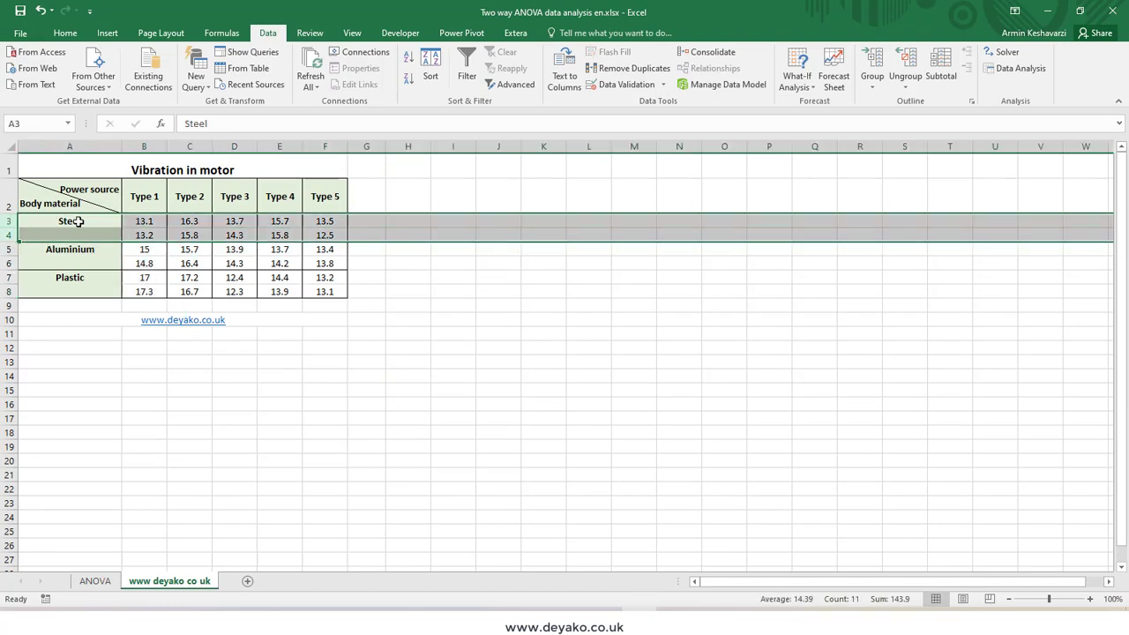
{"action": "left_click_drag", "start_coordinate": [79, 222], "coordinate": [71, 287]}
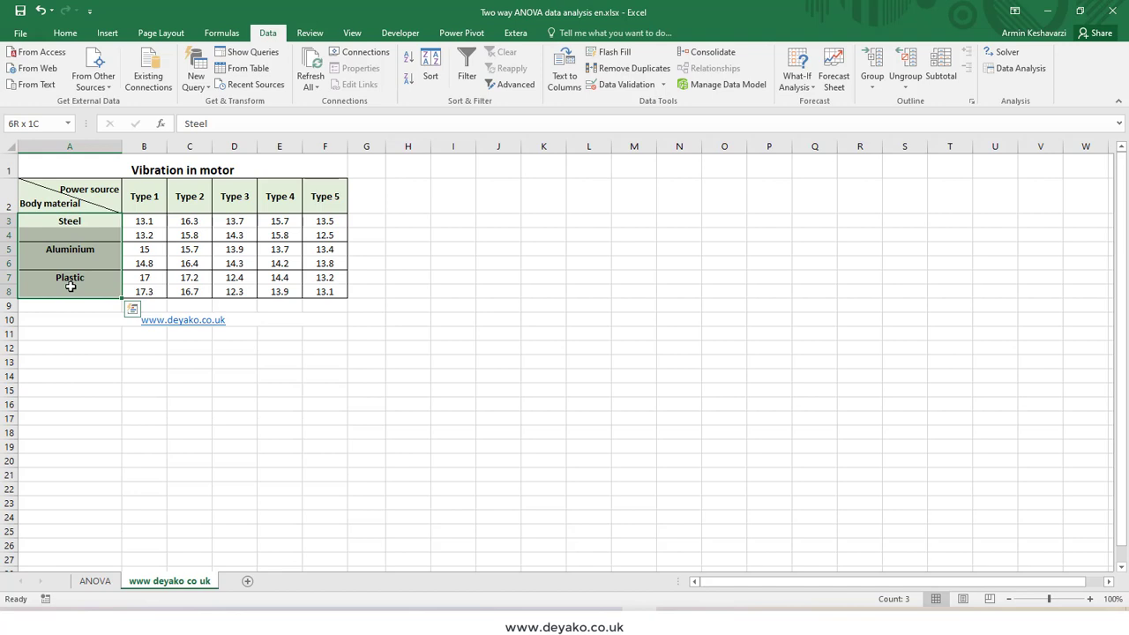
{"action": "left_click_drag", "start_coordinate": [70, 287], "coordinate": [70, 287]}
Step: Extend the Columns label in the ANOVA table to "Columns - v2"
{"action": "left_click", "coordinate": [94, 581]}
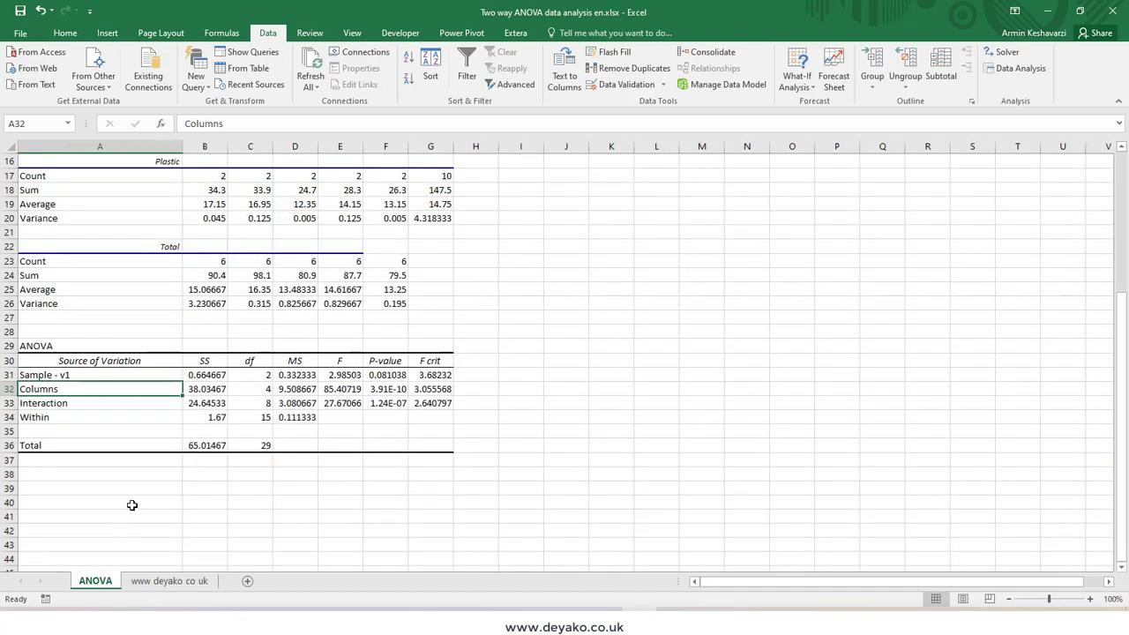
{"action": "double_click", "coordinate": [88, 393]}
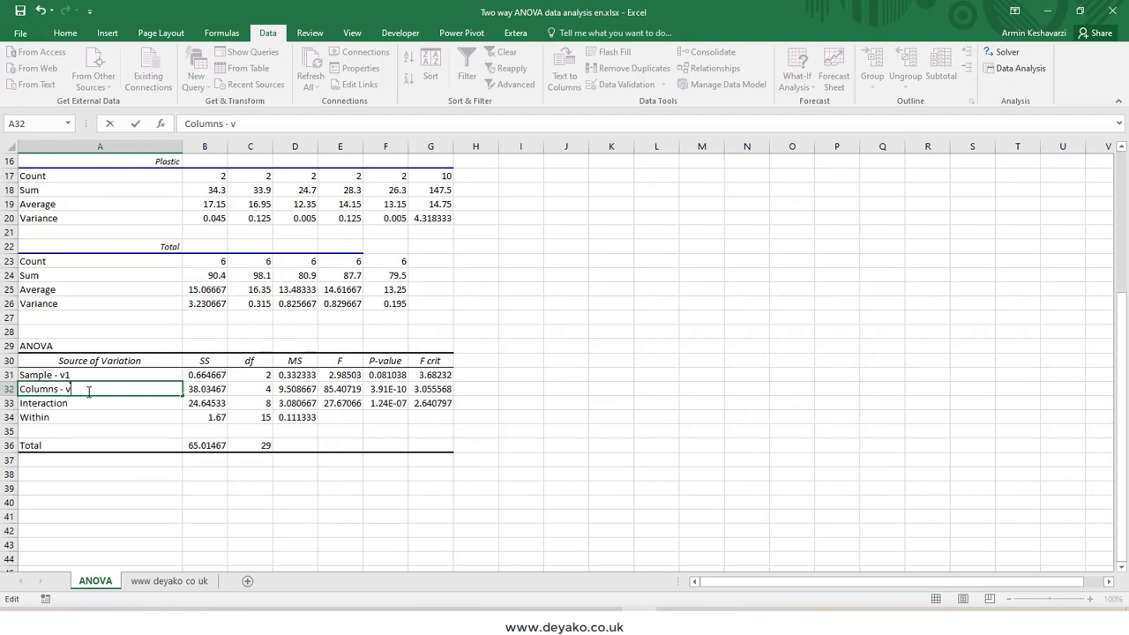
{"action": "type", "text": "- v2"}
{"action": "key", "text": "Return"}
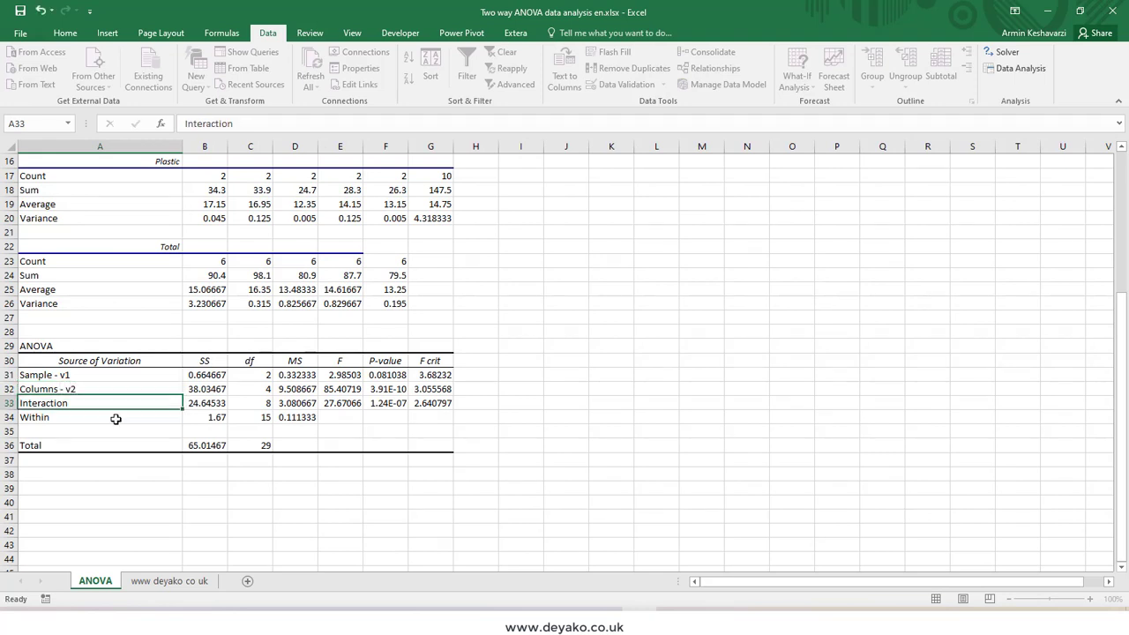
Step: Review the two factors in the source table: power source Types 1 to 5 and the three body materials
{"action": "left_click", "coordinate": [169, 580]}
{"action": "left_click", "coordinate": [105, 206]}
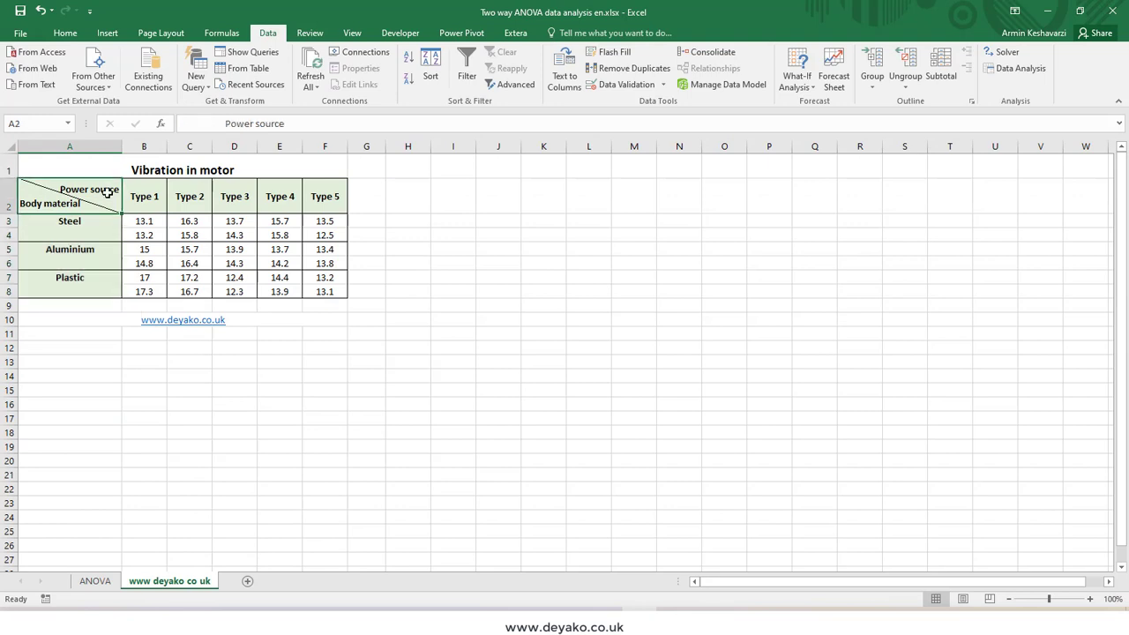
{"action": "left_click_drag", "start_coordinate": [149, 198], "coordinate": [327, 202]}
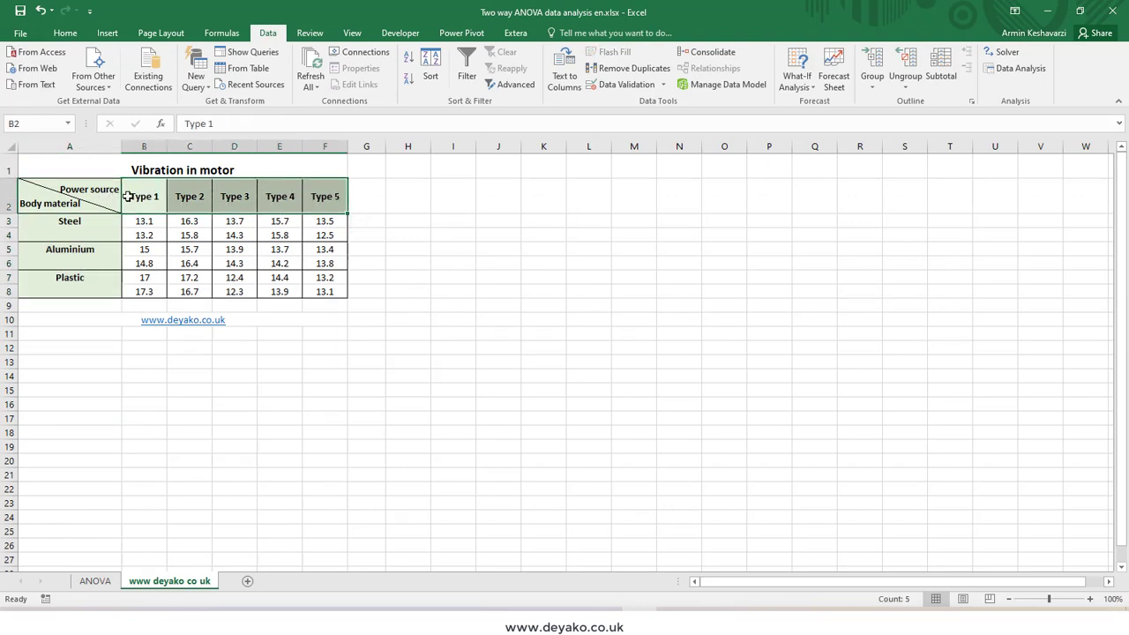
{"action": "left_click_drag", "start_coordinate": [144, 195], "coordinate": [336, 196]}
{"action": "left_click_drag", "start_coordinate": [108, 222], "coordinate": [97, 305]}
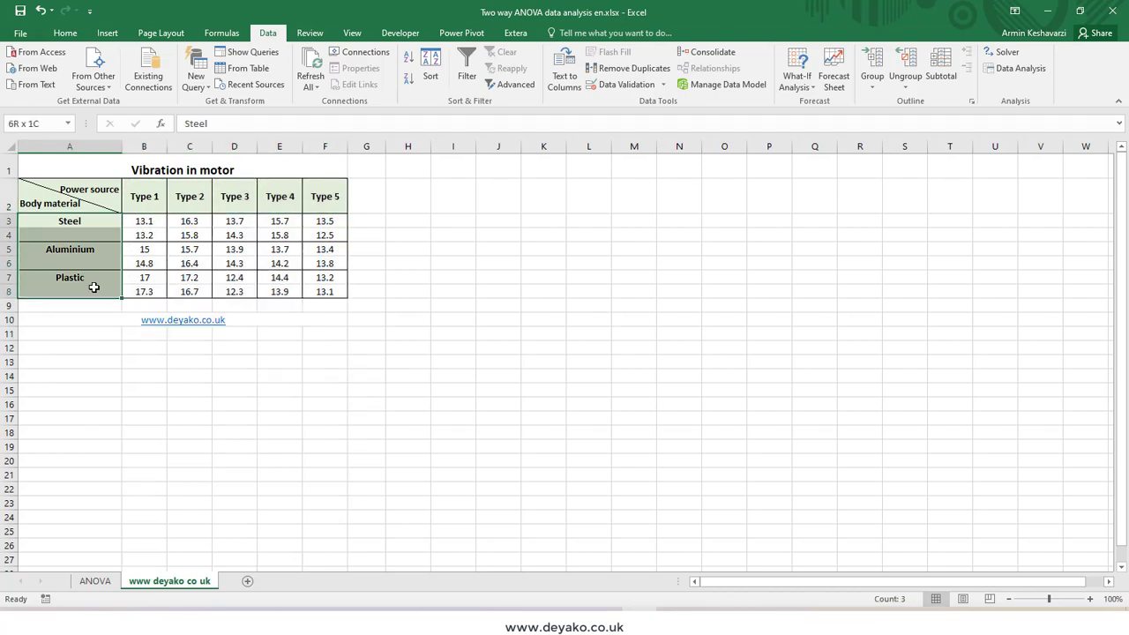
{"action": "left_click_drag", "start_coordinate": [141, 187], "coordinate": [325, 200]}
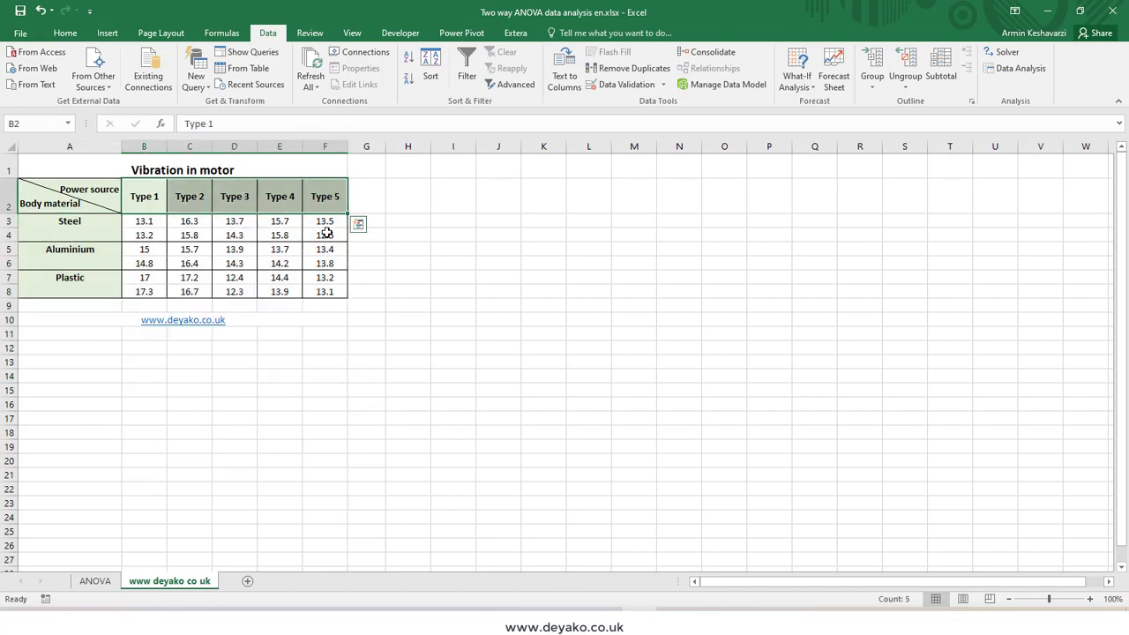
Step: Extend the Interaction label in the ANOVA table to "Interaction - v1v2"
{"action": "left_click", "coordinate": [97, 580]}
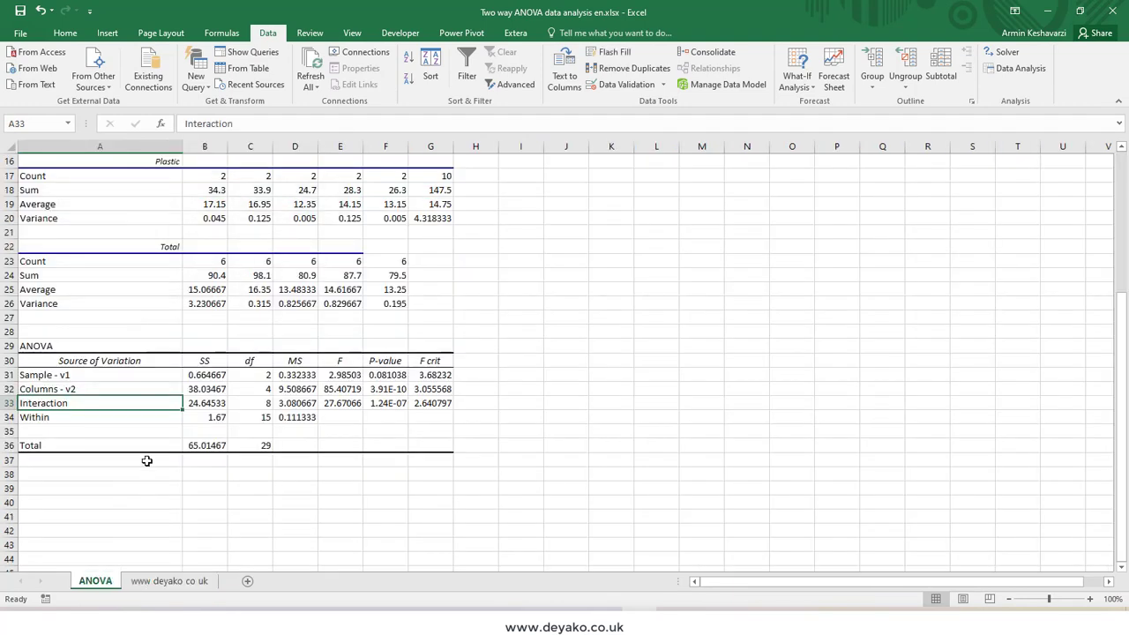
{"action": "double_click", "coordinate": [102, 405]}
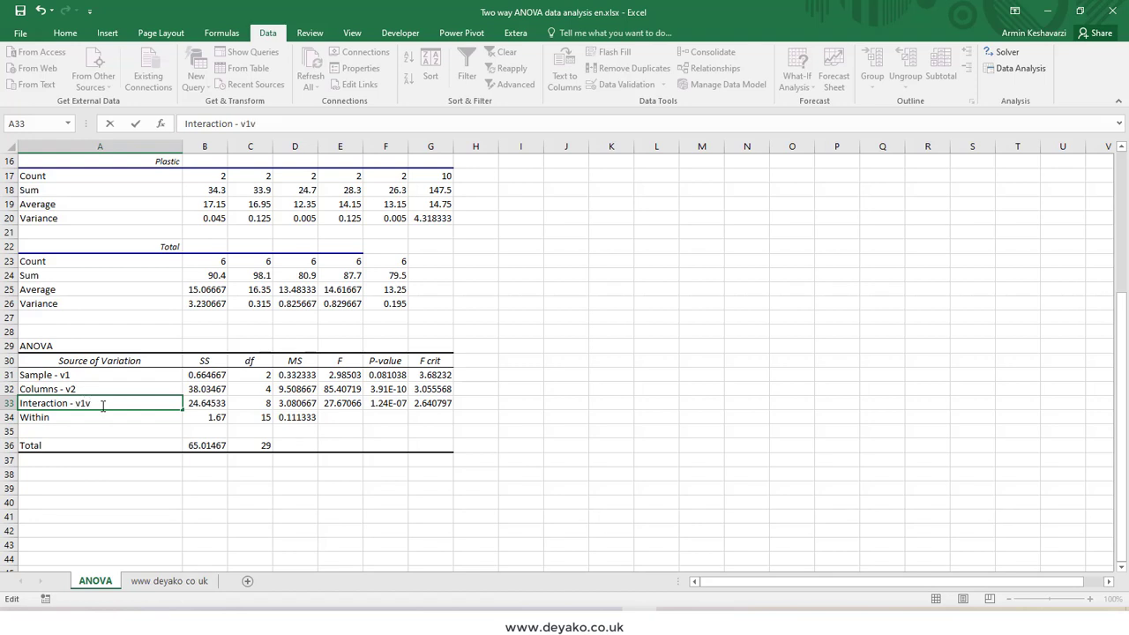
{"action": "key", "text": "Return"}
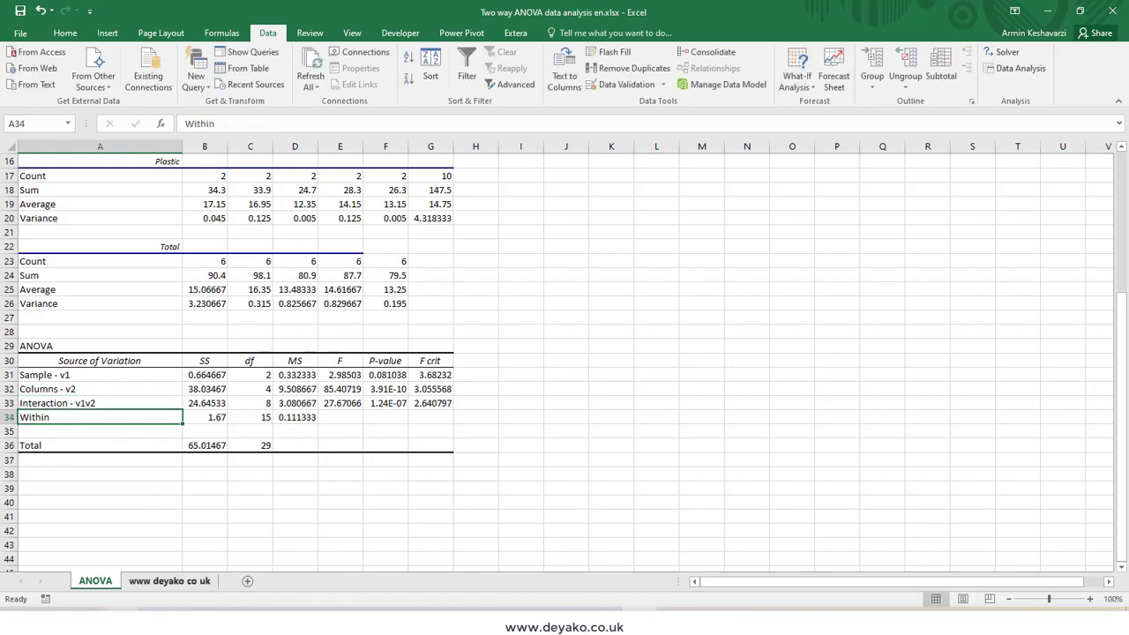
Step: Examine the paired replicate measurements for each material and power source combination in the source table, starting with Steel
{"action": "left_click", "coordinate": [161, 581]}
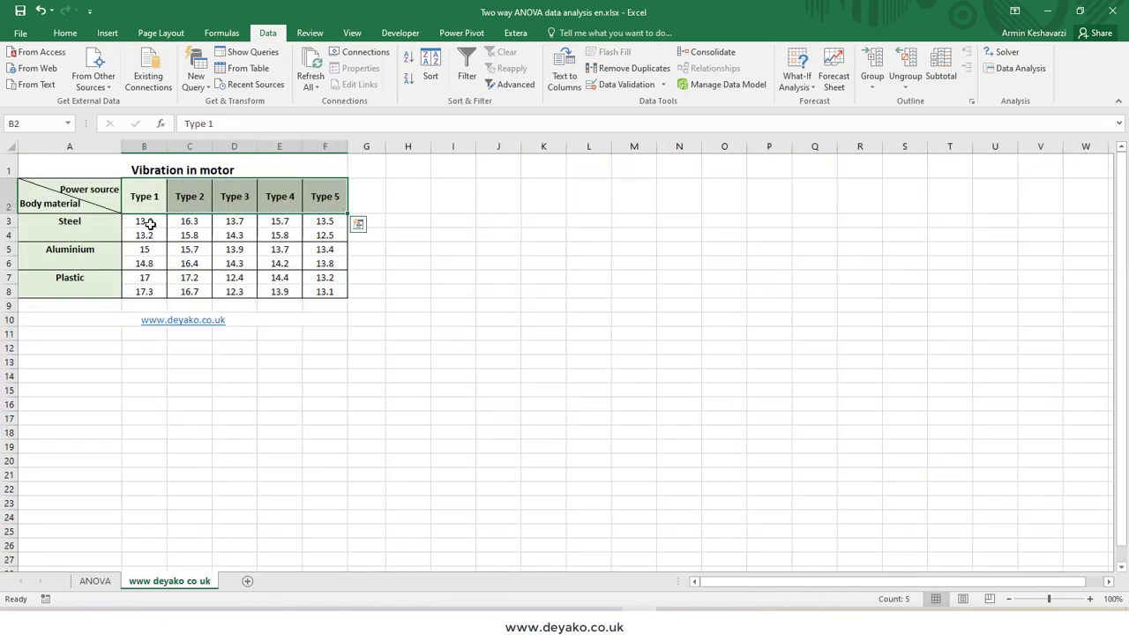
{"action": "left_click_drag", "start_coordinate": [150, 224], "coordinate": [324, 236]}
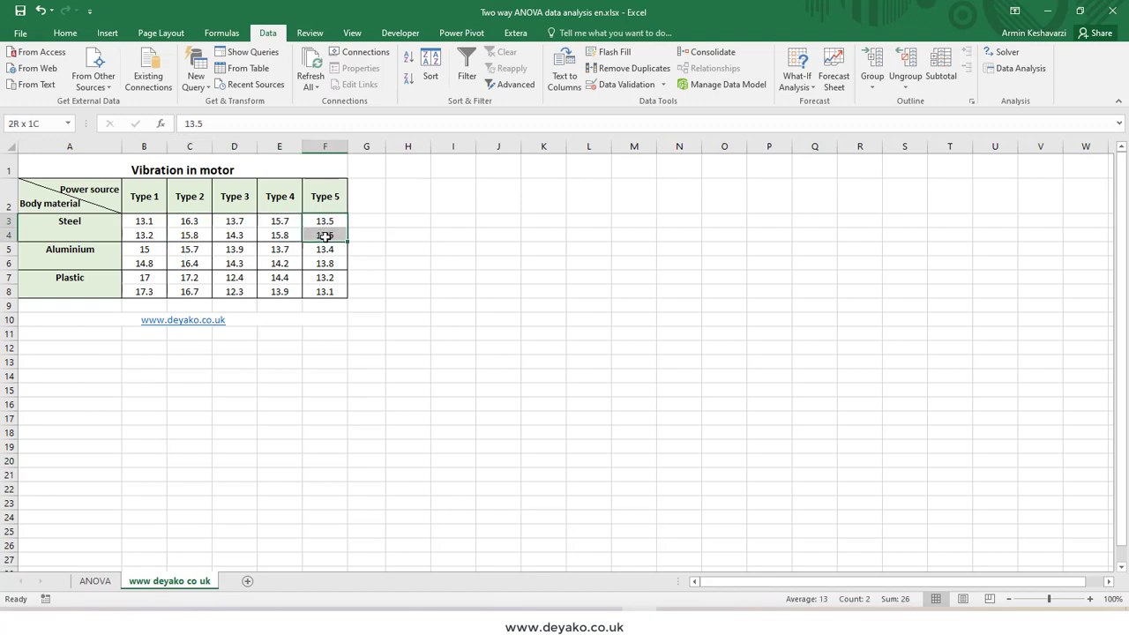
{"action": "mouse_move", "coordinate": [144, 247]}
{"action": "left_mouse_down"}
{"action": "mouse_move", "coordinate": [150, 262]}
{"action": "mouse_move", "coordinate": [157, 238]}
{"action": "left_mouse_up"}
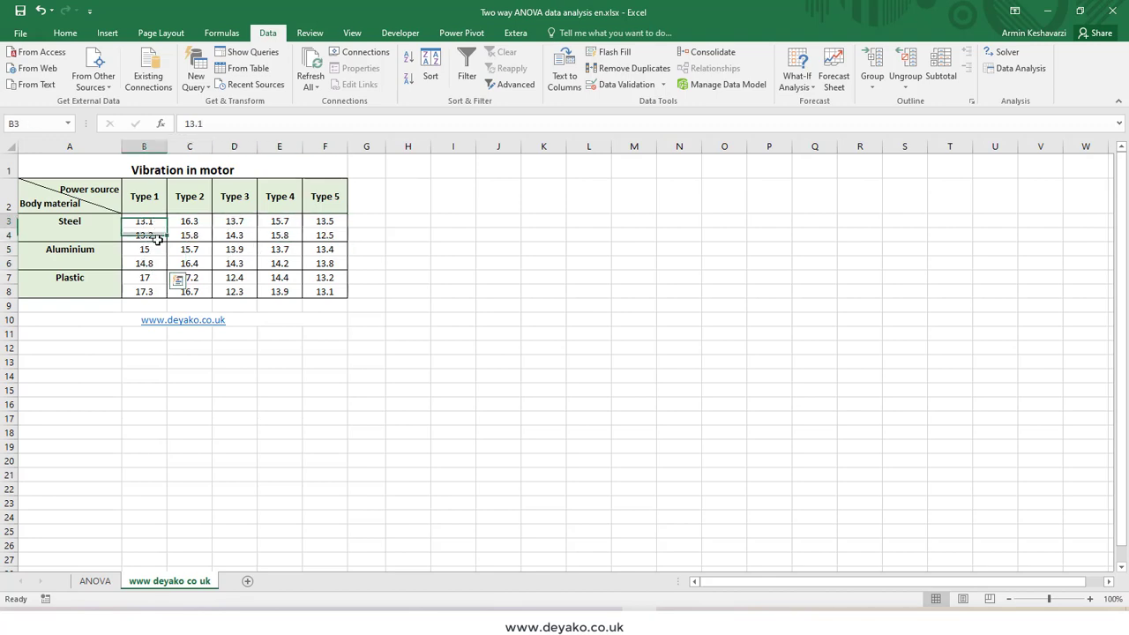
Step: Try deleting the second Steel replicate row (row 4) from the source table, and undo the deletion
{"action": "left_click", "coordinate": [9, 235]}
{"action": "right_click", "coordinate": [7, 235]}
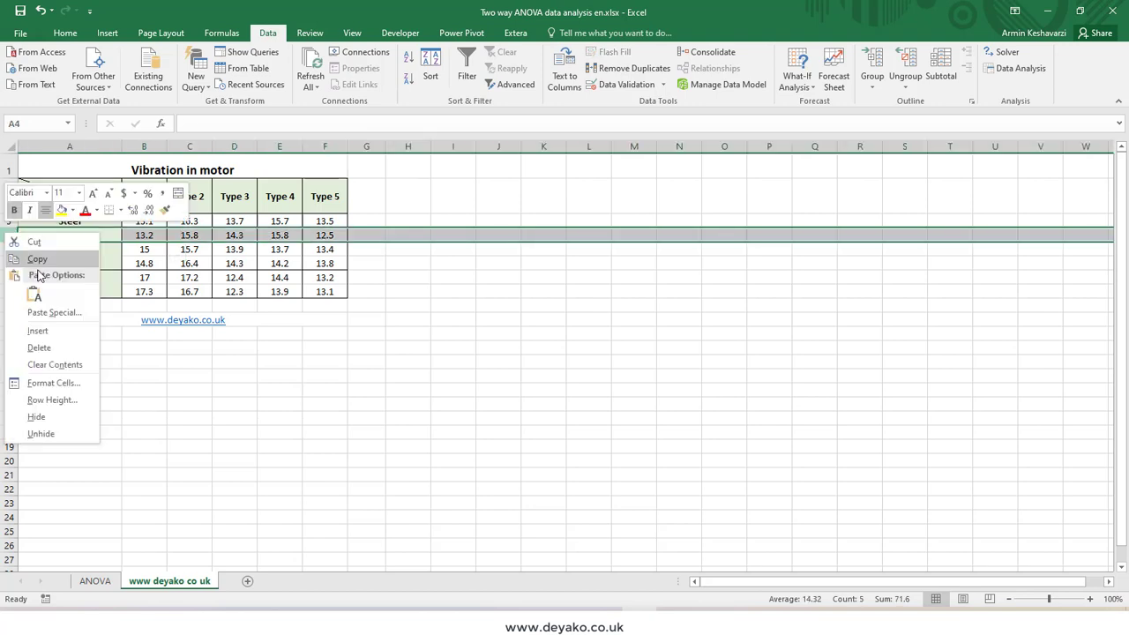
{"action": "left_click", "coordinate": [38, 347]}
{"action": "left_click", "coordinate": [159, 221]}
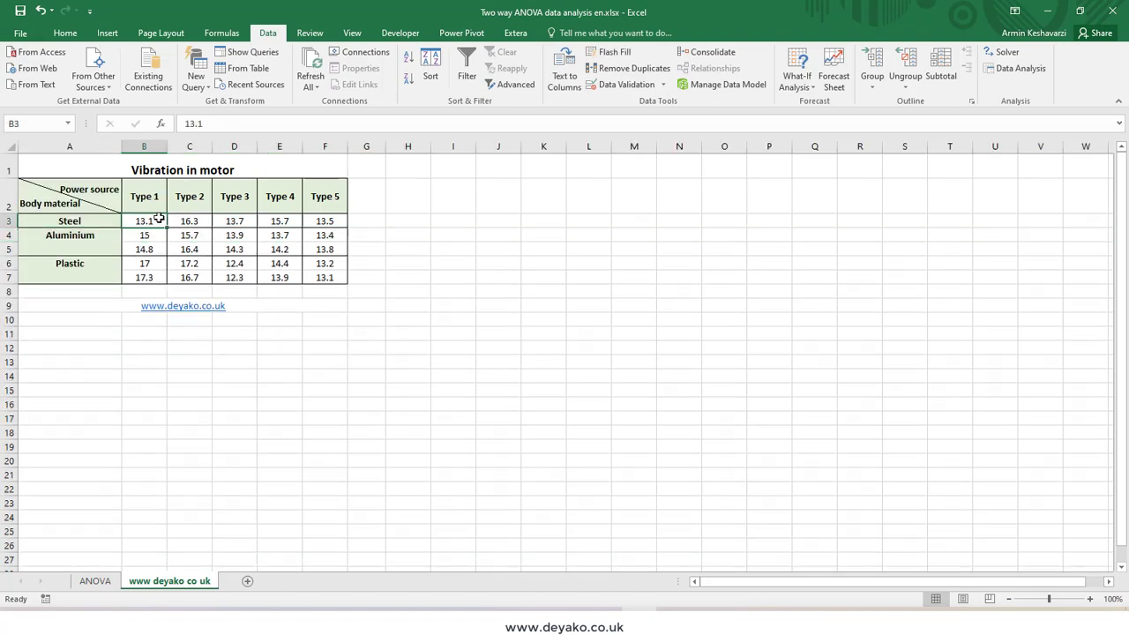
{"action": "key", "text": "ctrl+z"}
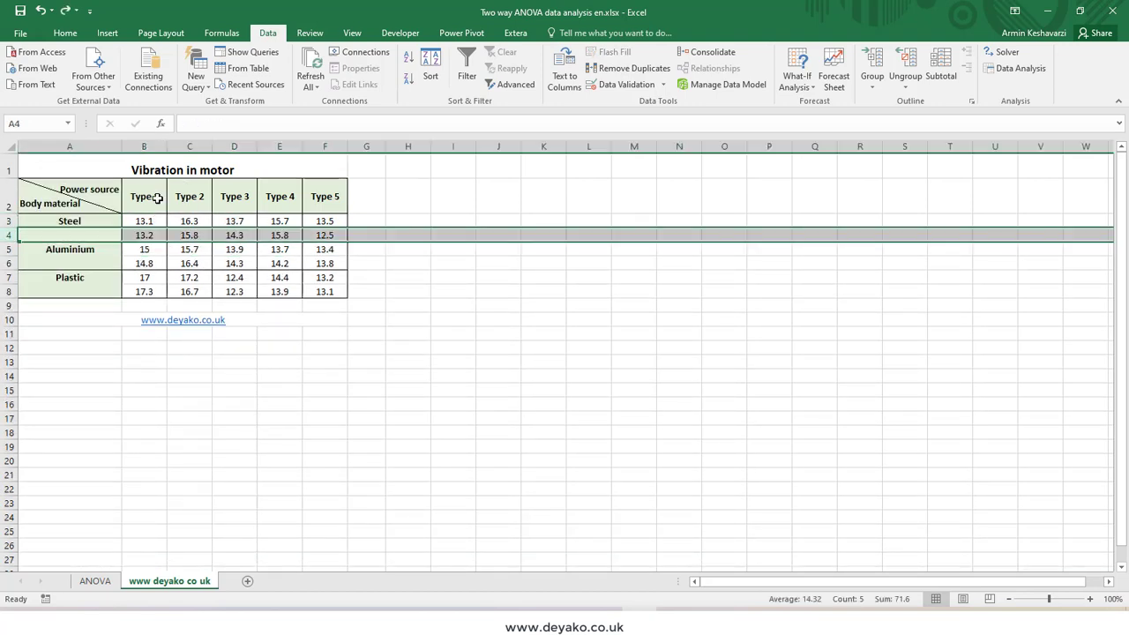
Step: Extend the Within label in the ANOVA table to "Within - E"
{"action": "left_click", "coordinate": [79, 587]}
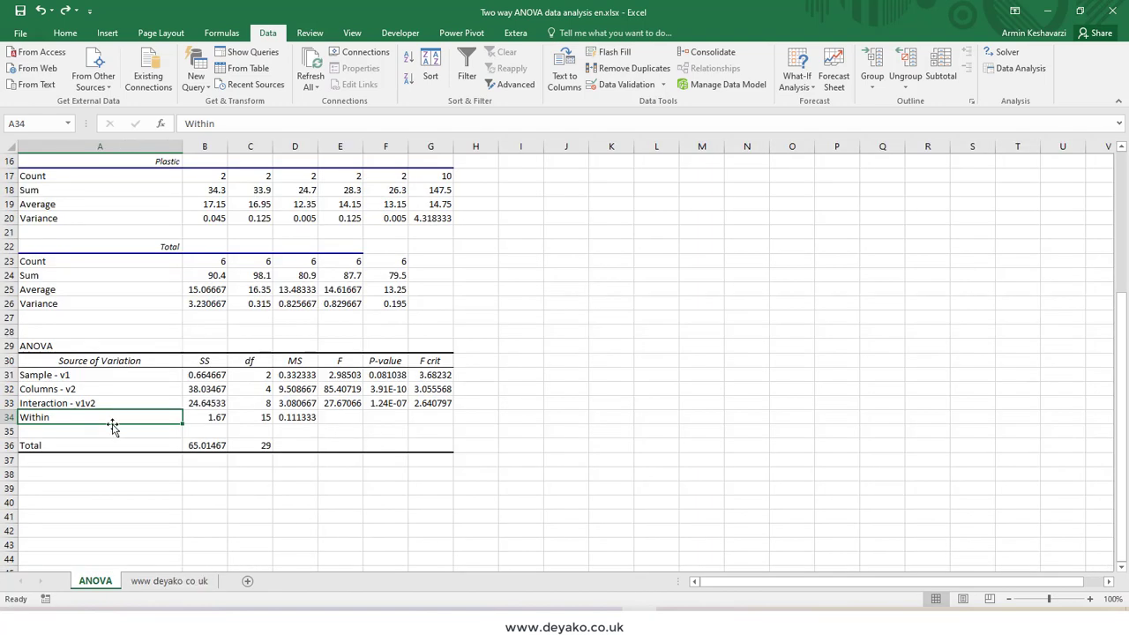
{"action": "double_click", "coordinate": [61, 417]}
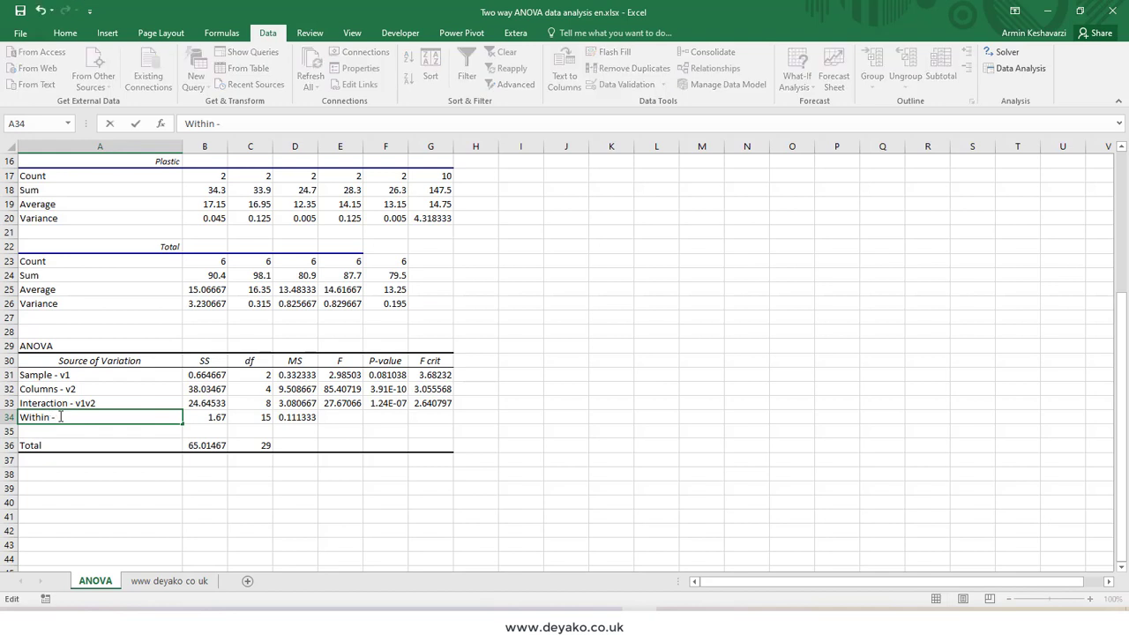
{"action": "left_click", "coordinate": [213, 359]}
{"action": "left_click", "coordinate": [113, 417]}
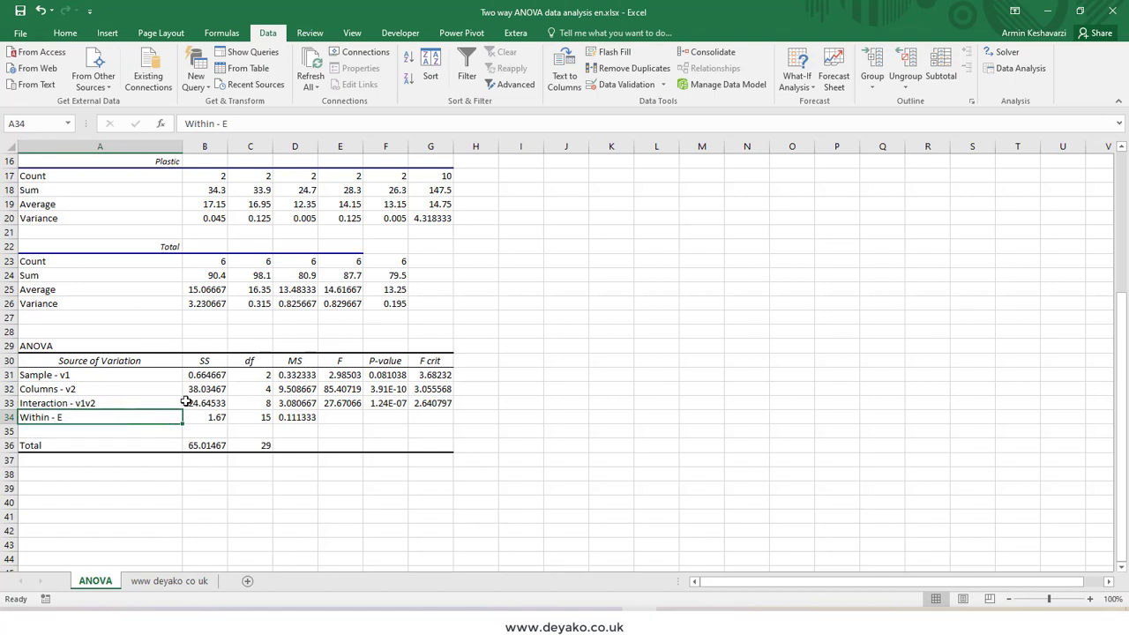
Step: Review the SS values for the Sample, Columns, Interaction and Within rows of the ANOVA table
{"action": "left_click", "coordinate": [201, 377]}
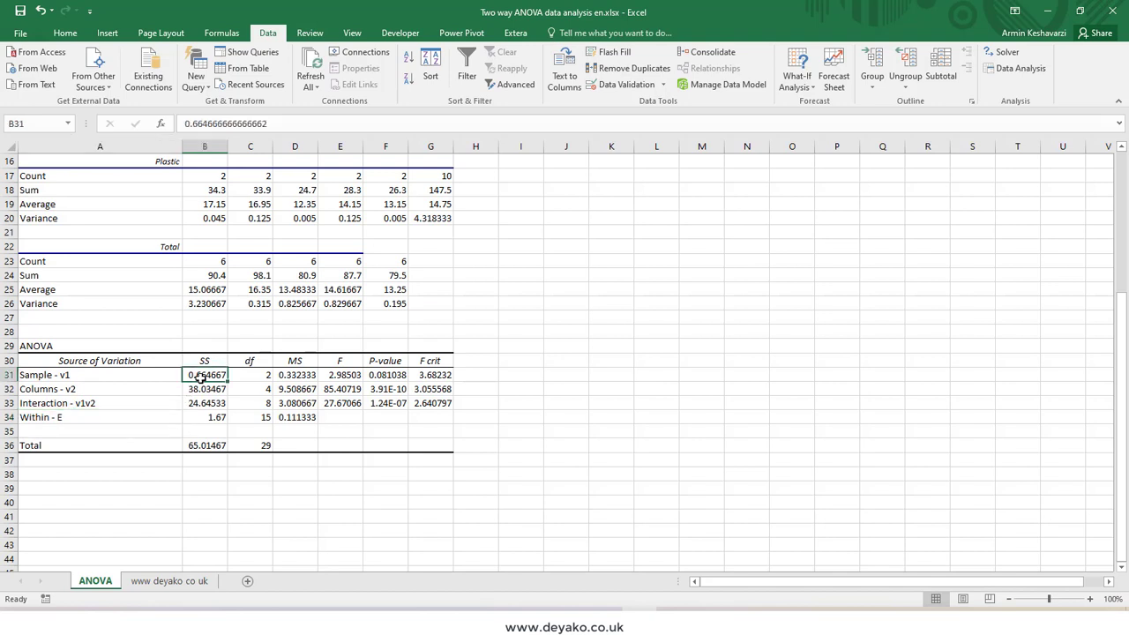
{"action": "left_click", "coordinate": [208, 389]}
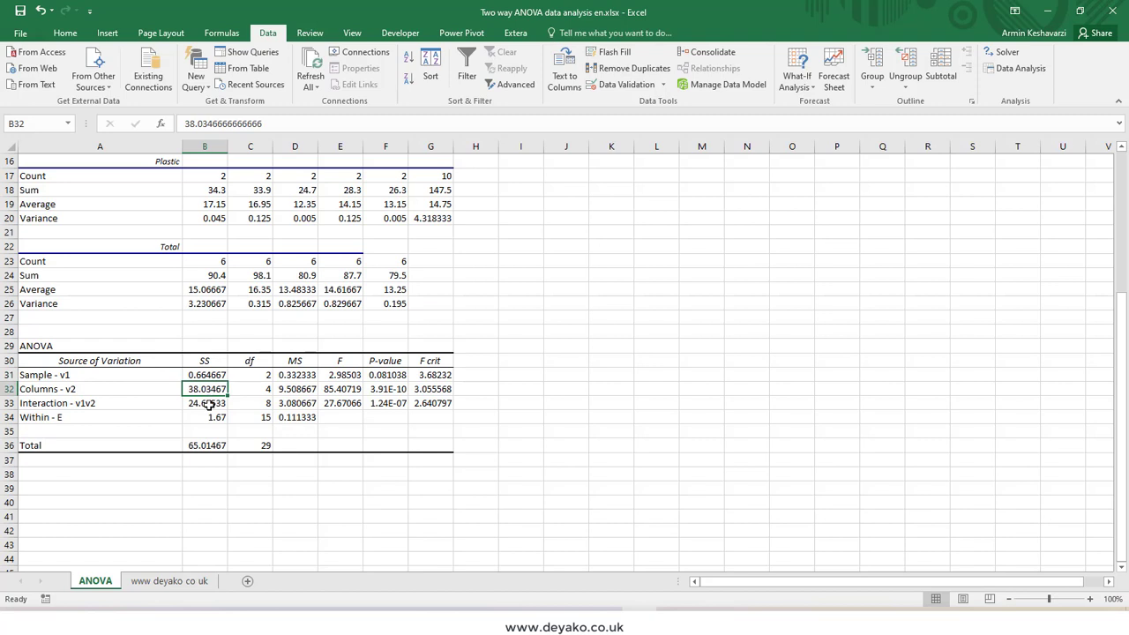
{"action": "left_click", "coordinate": [209, 403]}
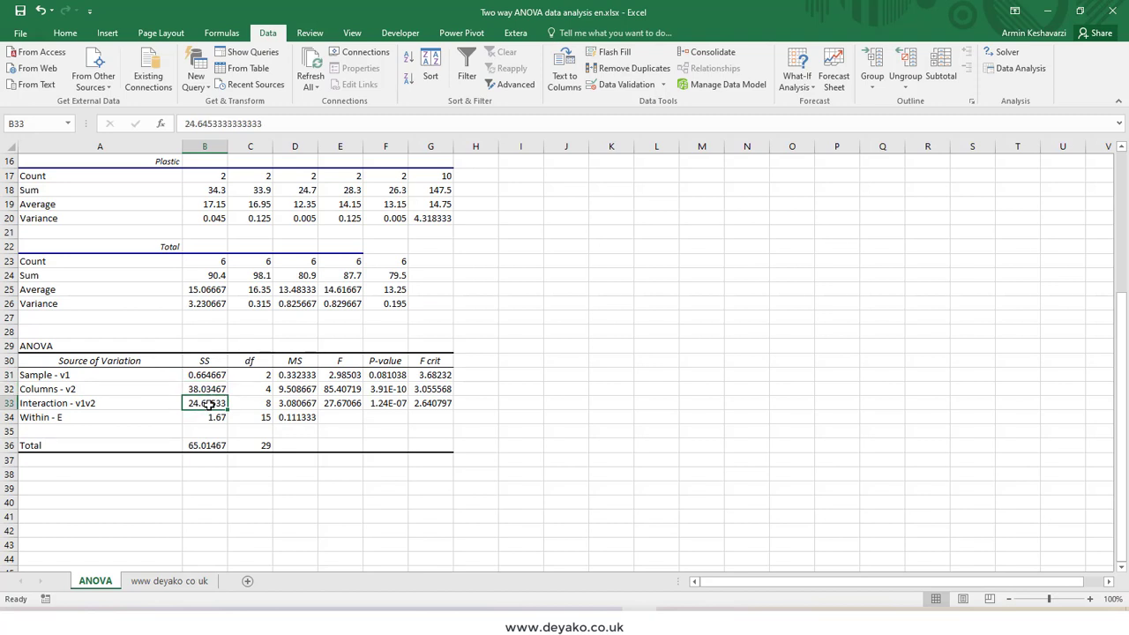
{"action": "left_click", "coordinate": [210, 418]}
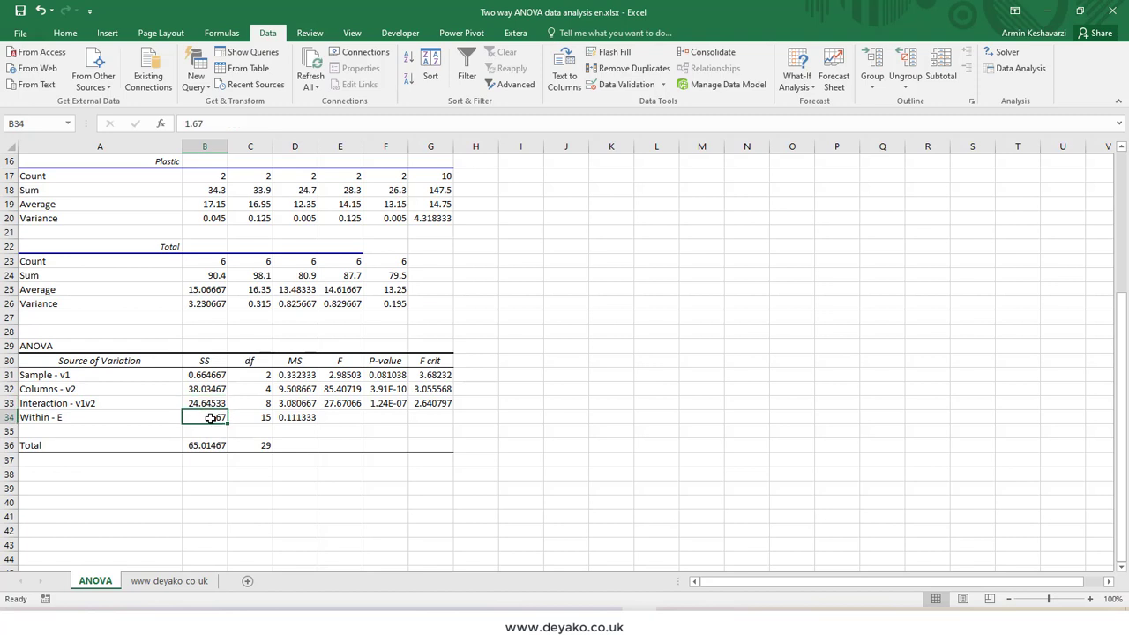
Step: Review the Total SS in the ANOVA table against the full set of measurements in B3:F8 of the source table
{"action": "left_click", "coordinate": [181, 444]}
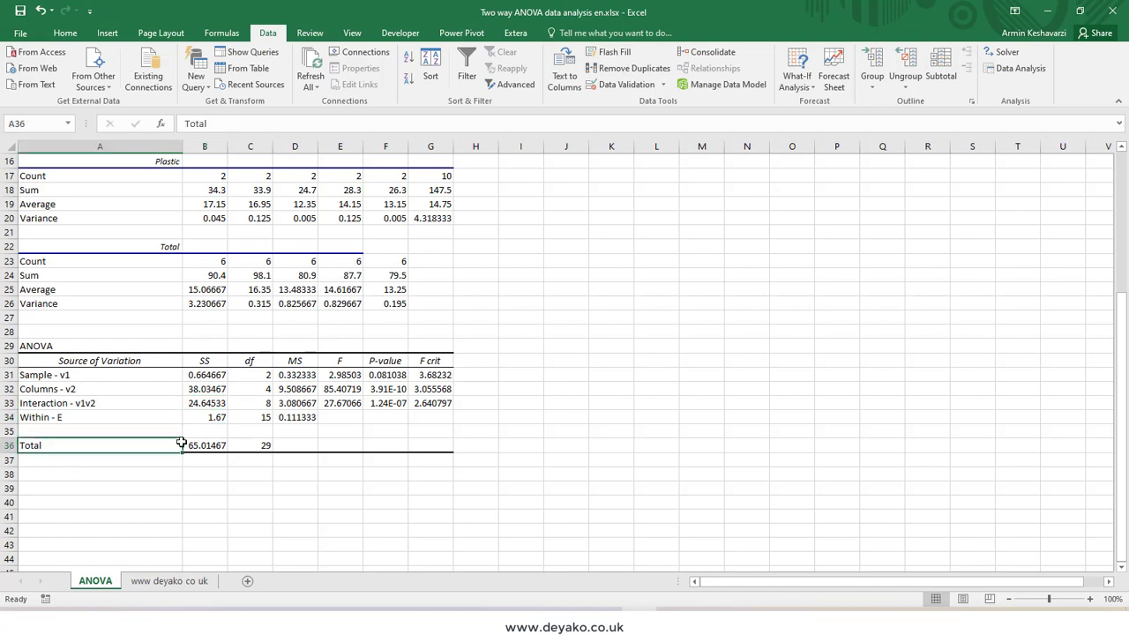
{"action": "left_click", "coordinate": [225, 445]}
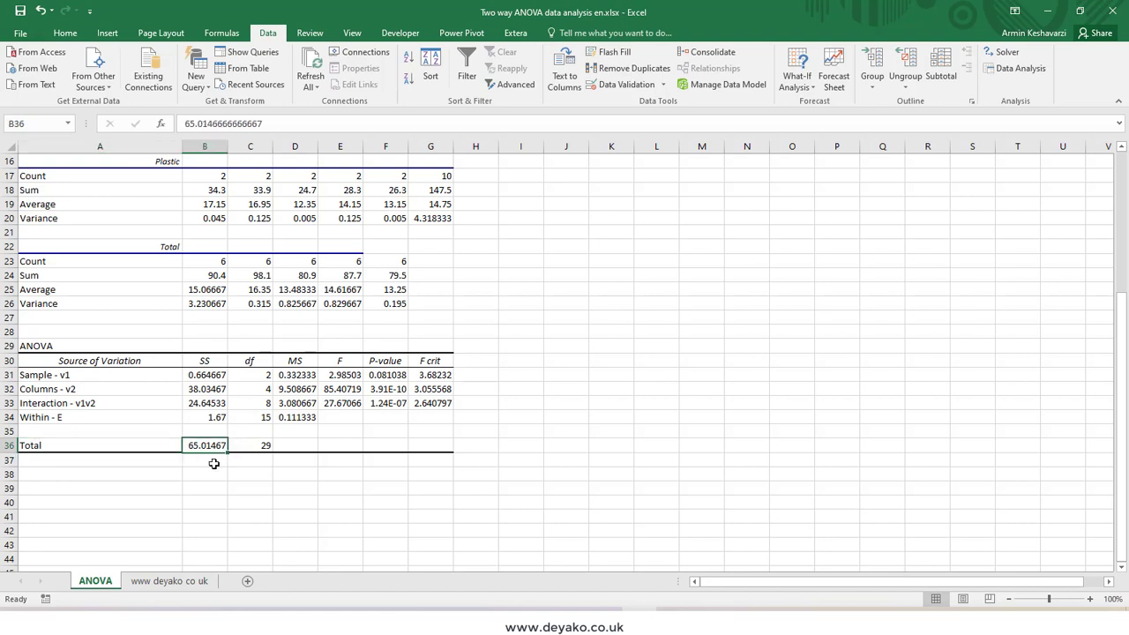
{"action": "left_click", "coordinate": [163, 579]}
{"action": "left_click_drag", "start_coordinate": [144, 220], "coordinate": [318, 289]}
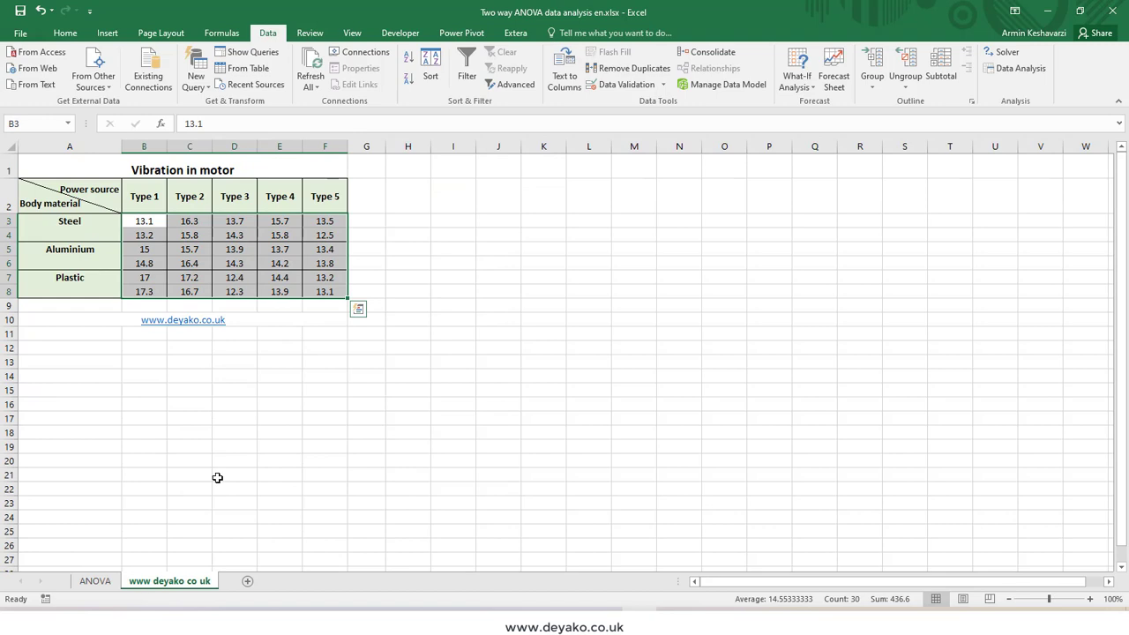
Step: Review the df values in the ANOVA table from the Sample row down to the Total row
{"action": "left_click", "coordinate": [97, 581]}
{"action": "left_click", "coordinate": [250, 375]}
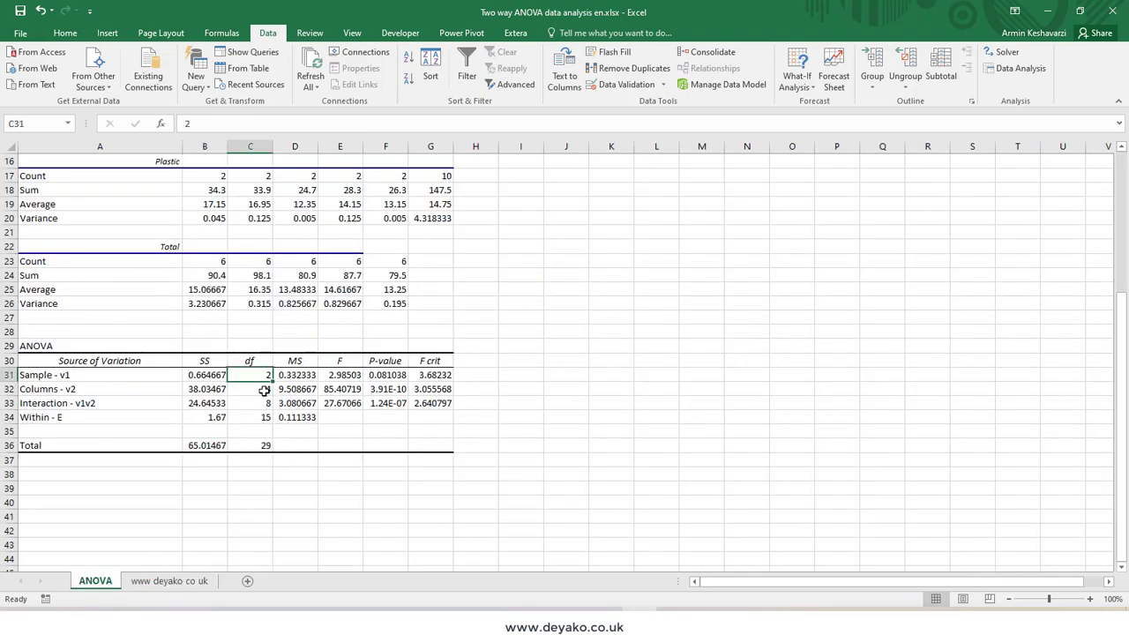
{"action": "left_click", "coordinate": [249, 403]}
{"action": "left_click", "coordinate": [249, 418]}
{"action": "left_click", "coordinate": [250, 431]}
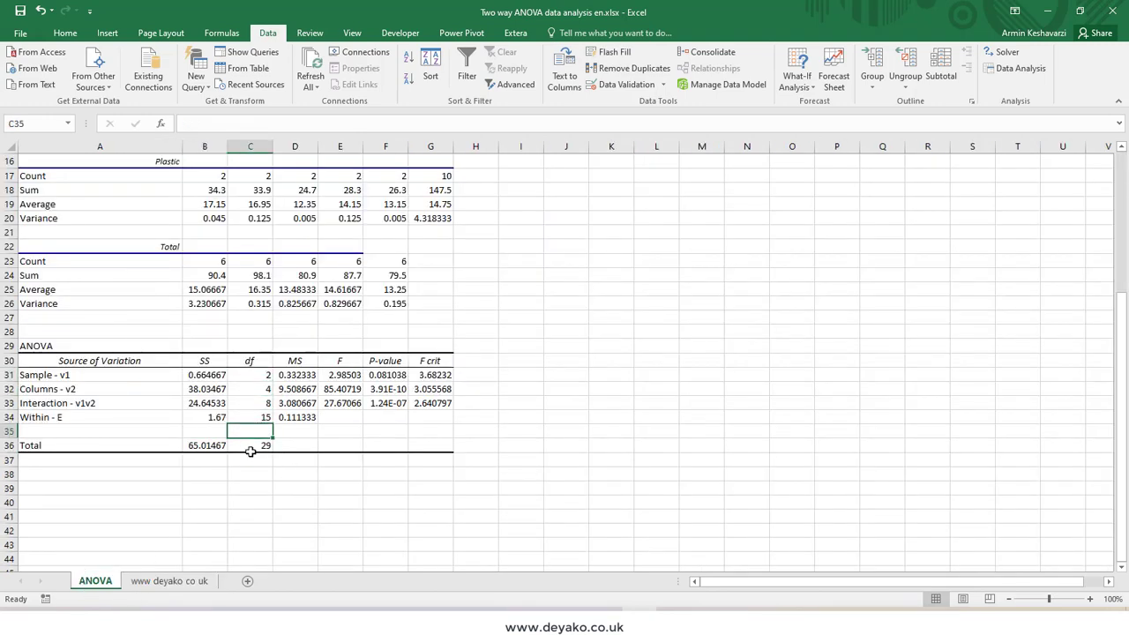
{"action": "left_click", "coordinate": [251, 448]}
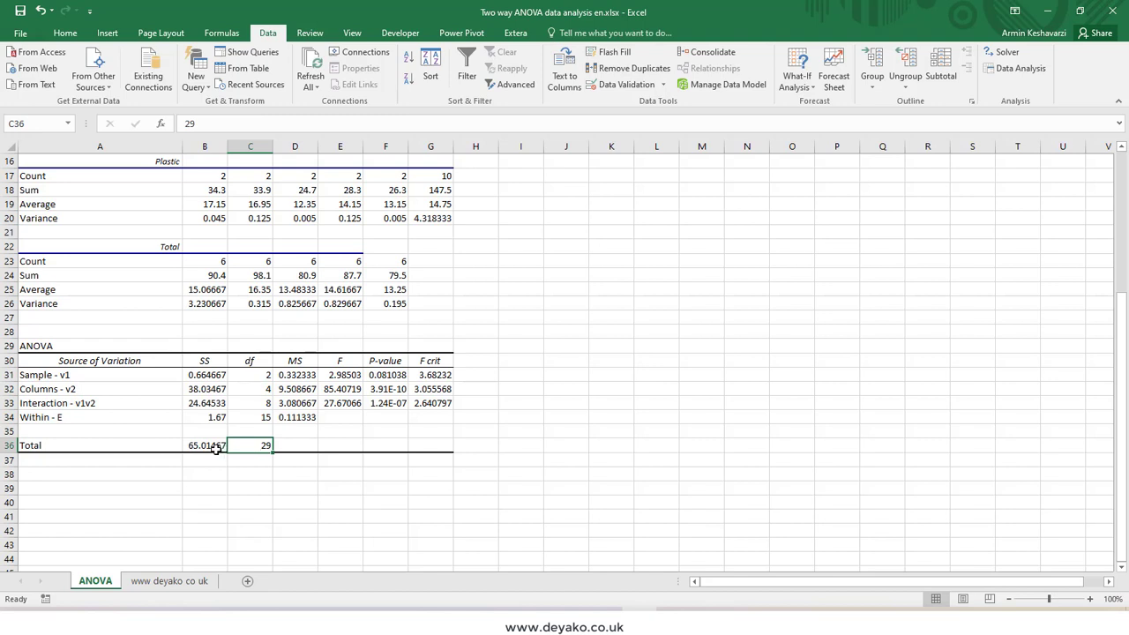
Step: Compare the Total degrees of freedom with the number of measurements in B3:F8 of the source table
{"action": "left_click_drag", "start_coordinate": [209, 448], "coordinate": [239, 445]}
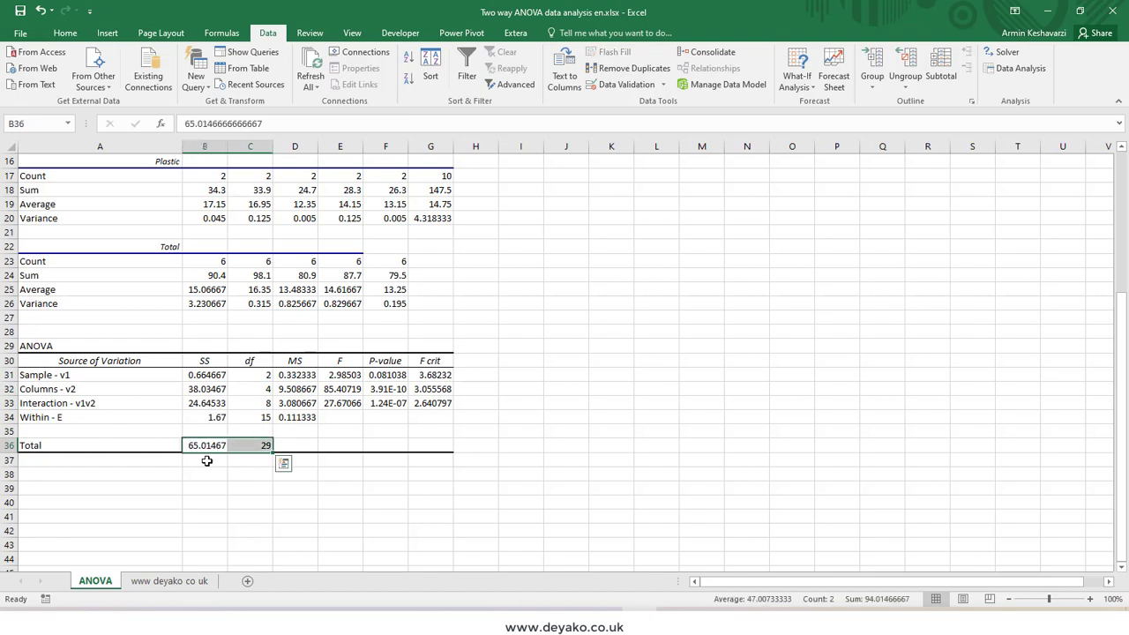
{"action": "left_click", "coordinate": [172, 581]}
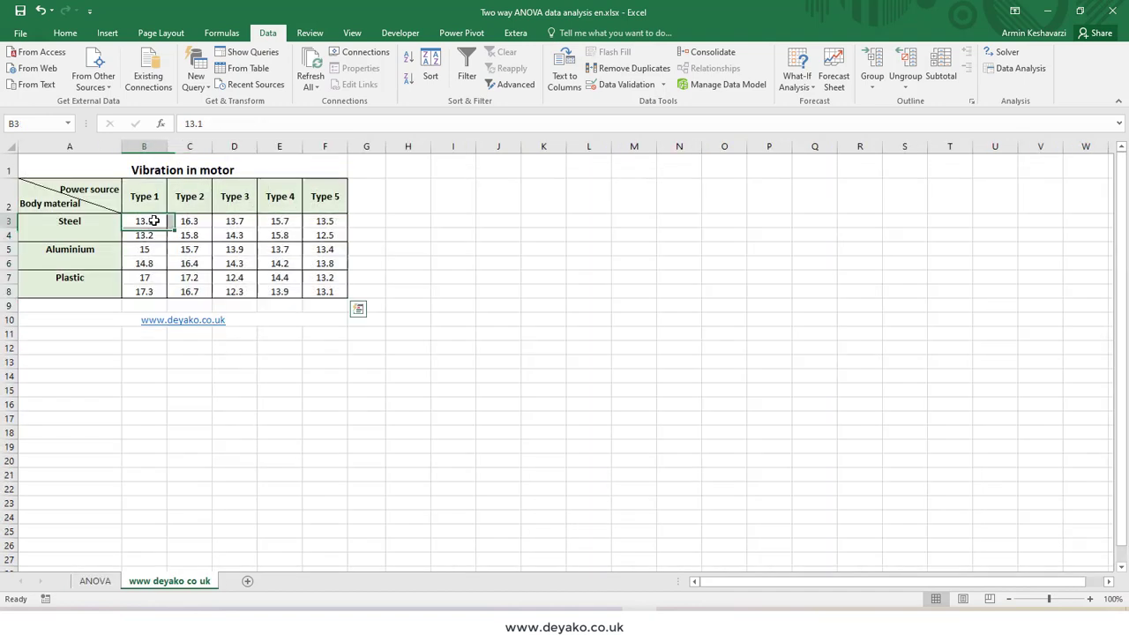
{"action": "left_click_drag", "start_coordinate": [145, 220], "coordinate": [338, 288]}
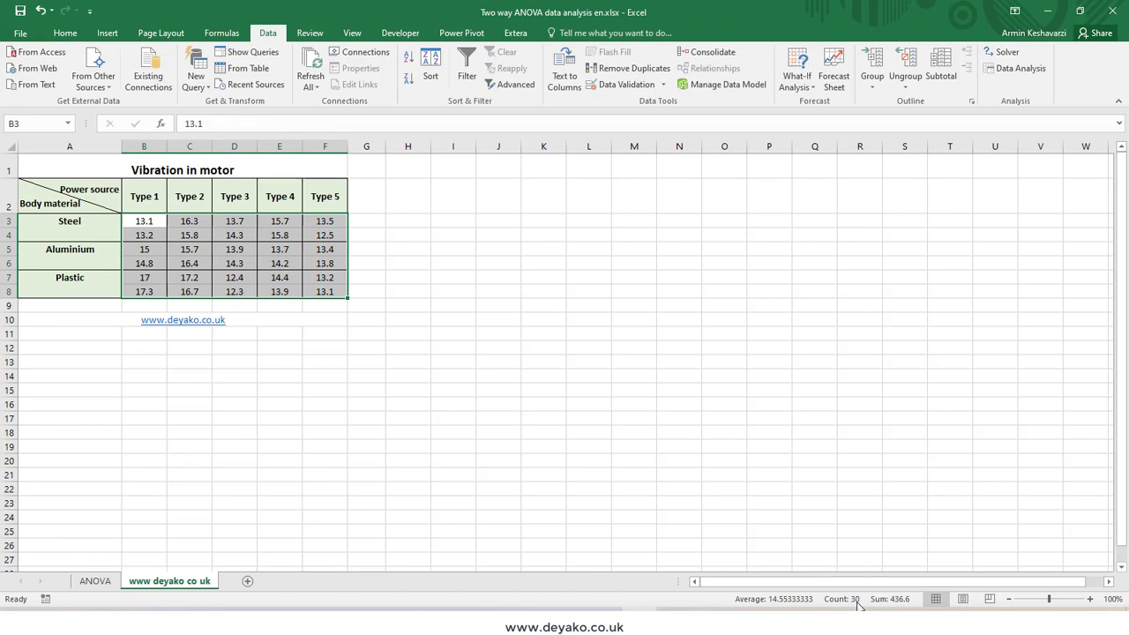
{"action": "left_click", "coordinate": [95, 582]}
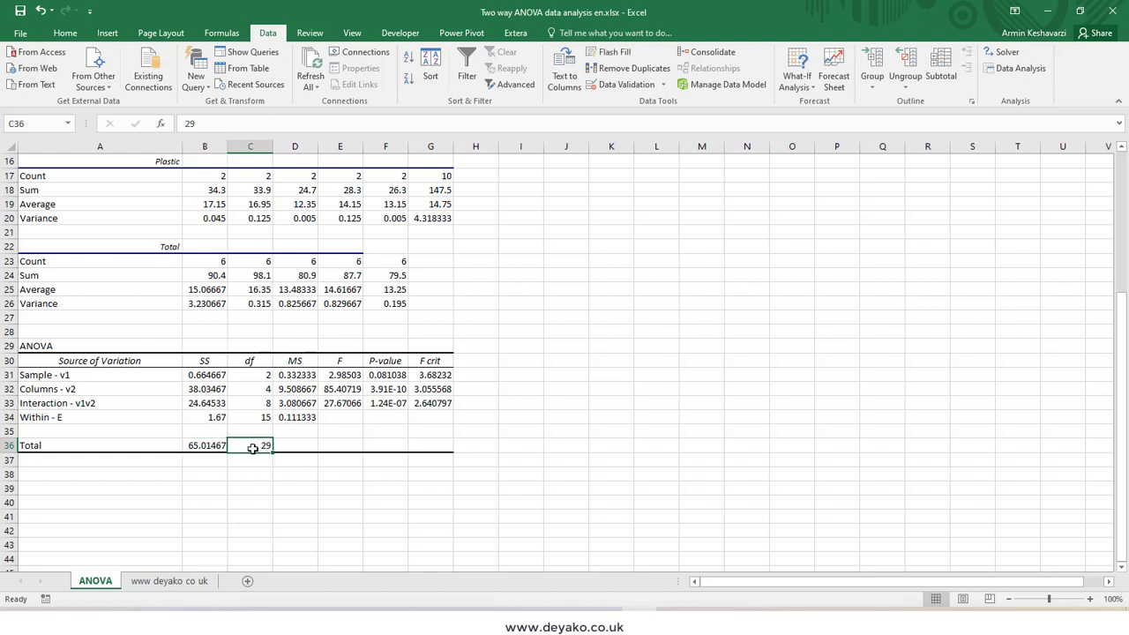
Step: Examine the MS values of the Sample, Columns, Interaction and Within rows, relating the Sample one to its SS and df
{"action": "left_click", "coordinate": [295, 375]}
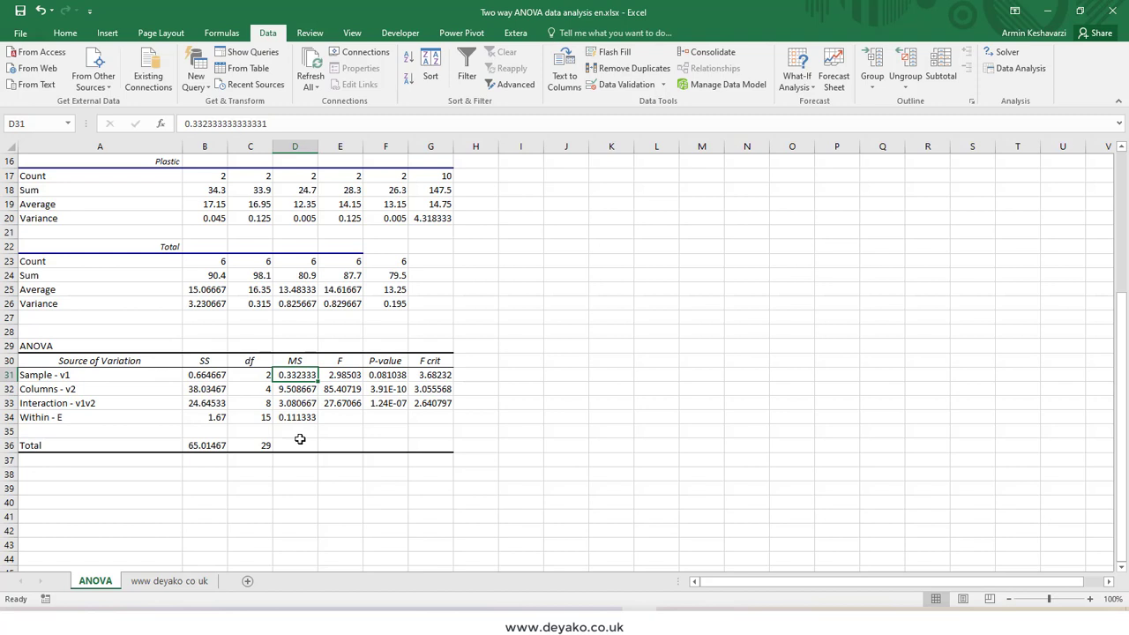
{"action": "left_click", "coordinate": [106, 389]}
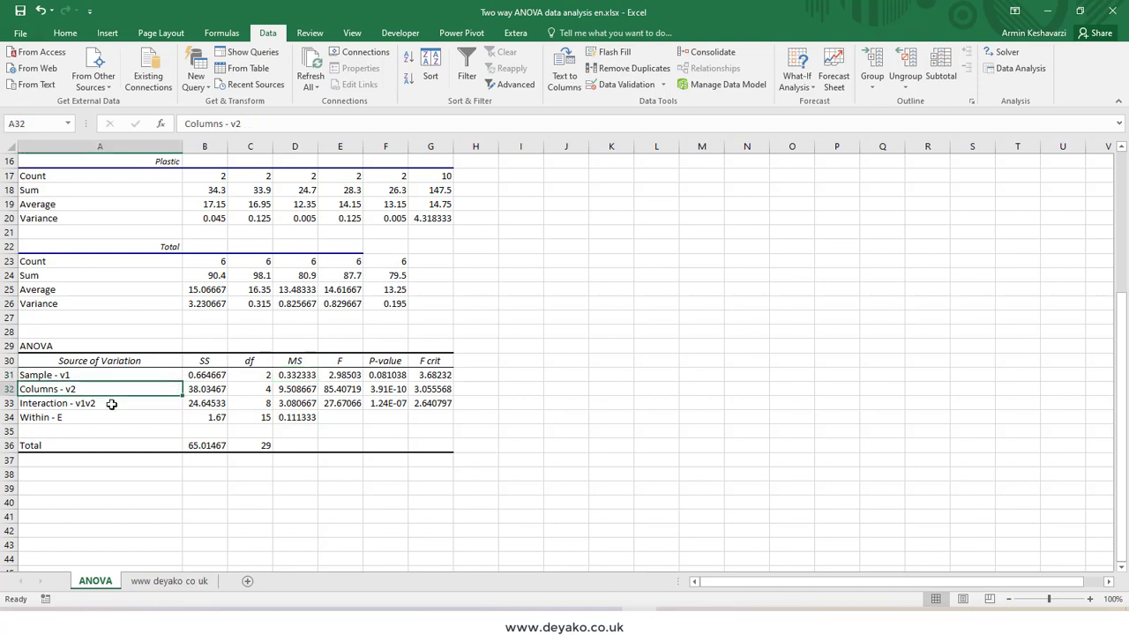
{"action": "left_click", "coordinate": [113, 404]}
{"action": "left_click", "coordinate": [301, 375]}
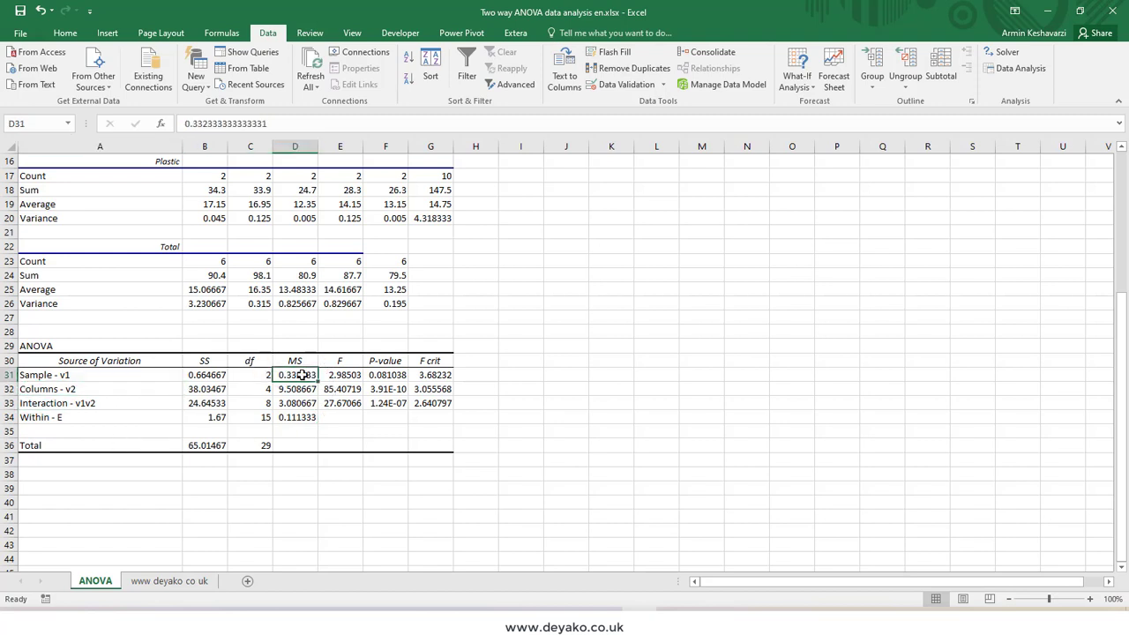
{"action": "left_click", "coordinate": [201, 376]}
{"action": "left_click", "coordinate": [258, 374]}
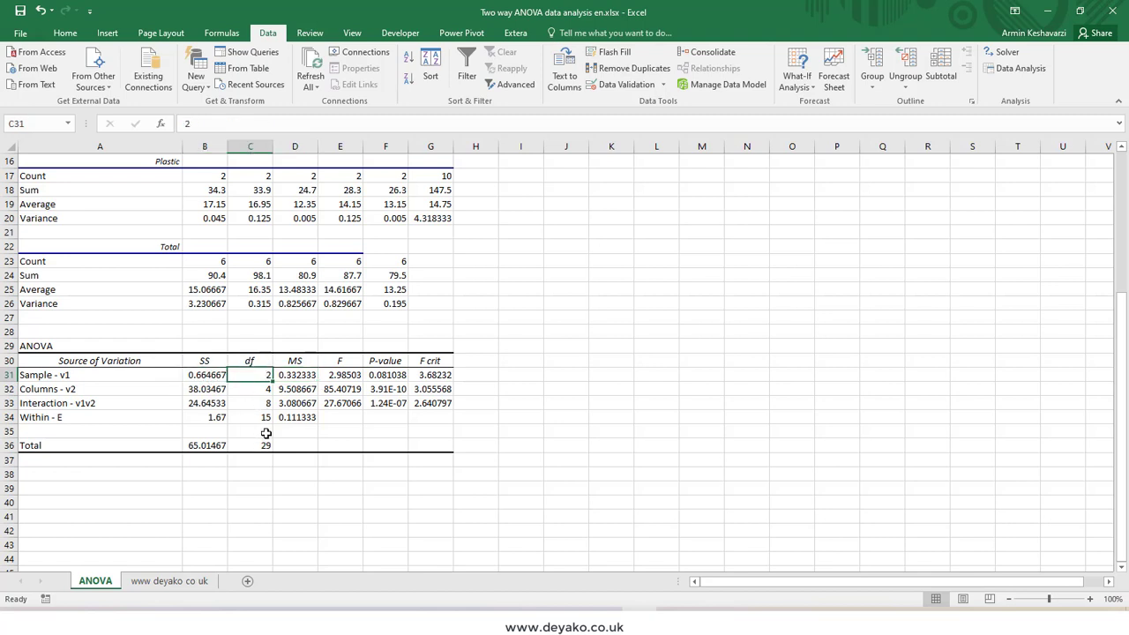
{"action": "left_click", "coordinate": [297, 376]}
{"action": "left_click", "coordinate": [295, 390]}
{"action": "left_click", "coordinate": [292, 404]}
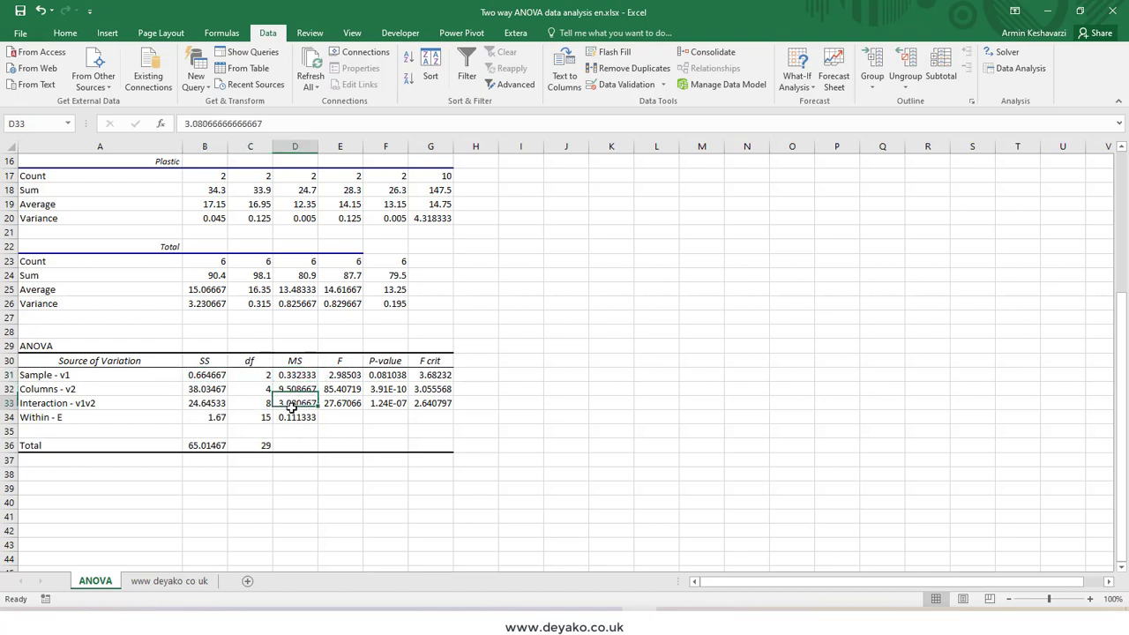
{"action": "left_click", "coordinate": [295, 417]}
Step: Examine the Sample F value alongside the Sample and Within MS values it is derived from
{"action": "left_click", "coordinate": [360, 371]}
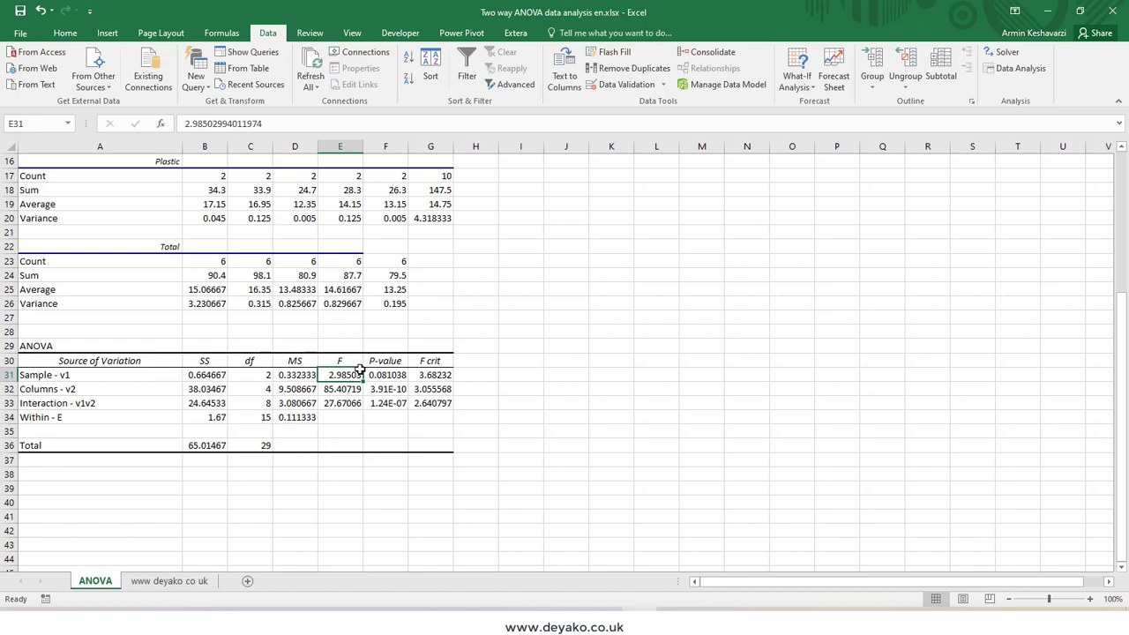
{"action": "left_click", "coordinate": [304, 375]}
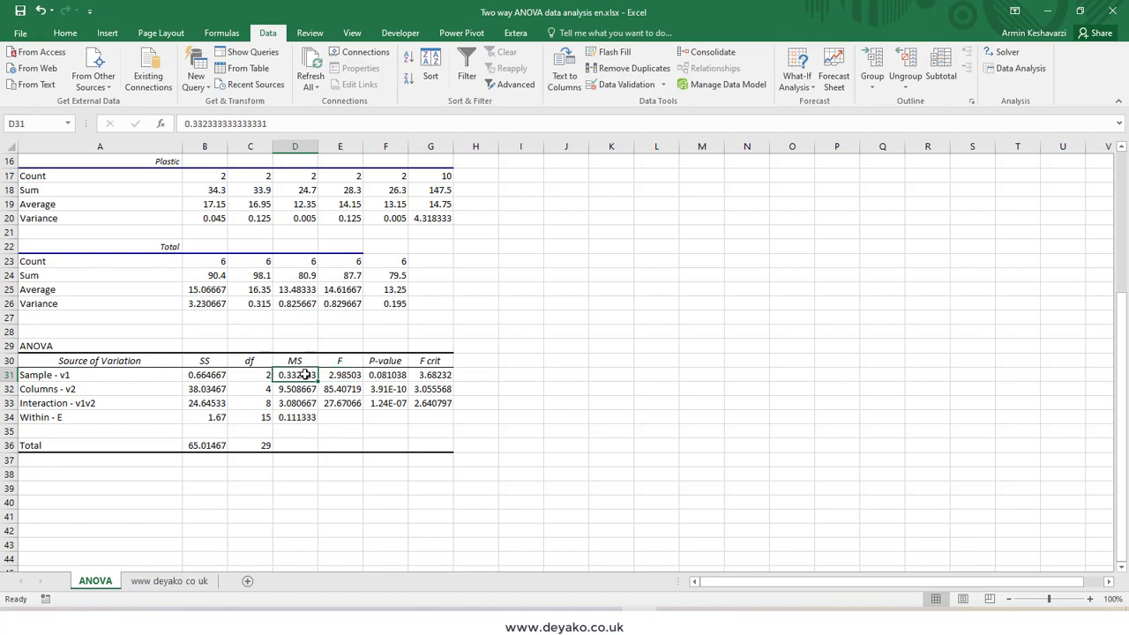
{"action": "left_click", "coordinate": [306, 417]}
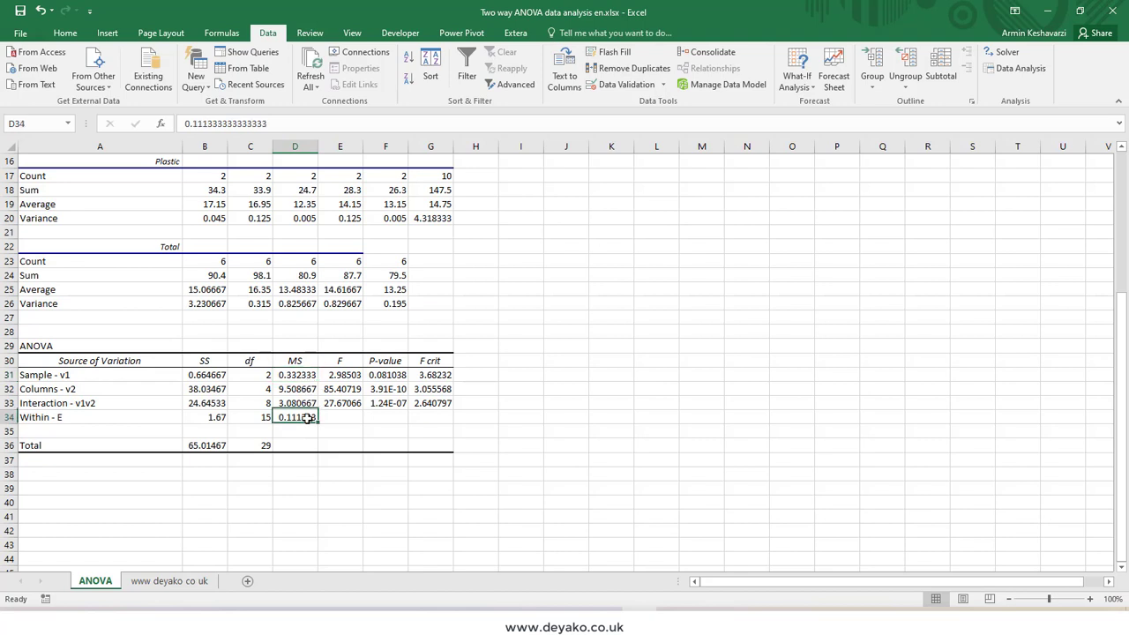
Step: Calculate the Sample F ratio in I31 with the formula =D31/D34 as a check
{"action": "left_click", "coordinate": [499, 376]}
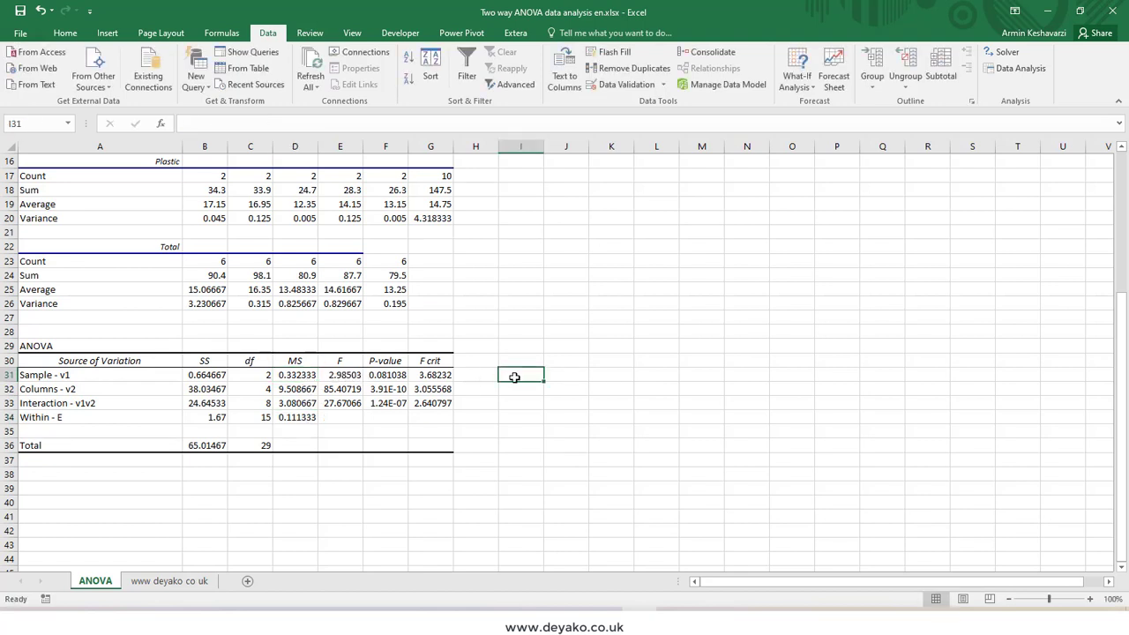
{"action": "type", "text": "="}
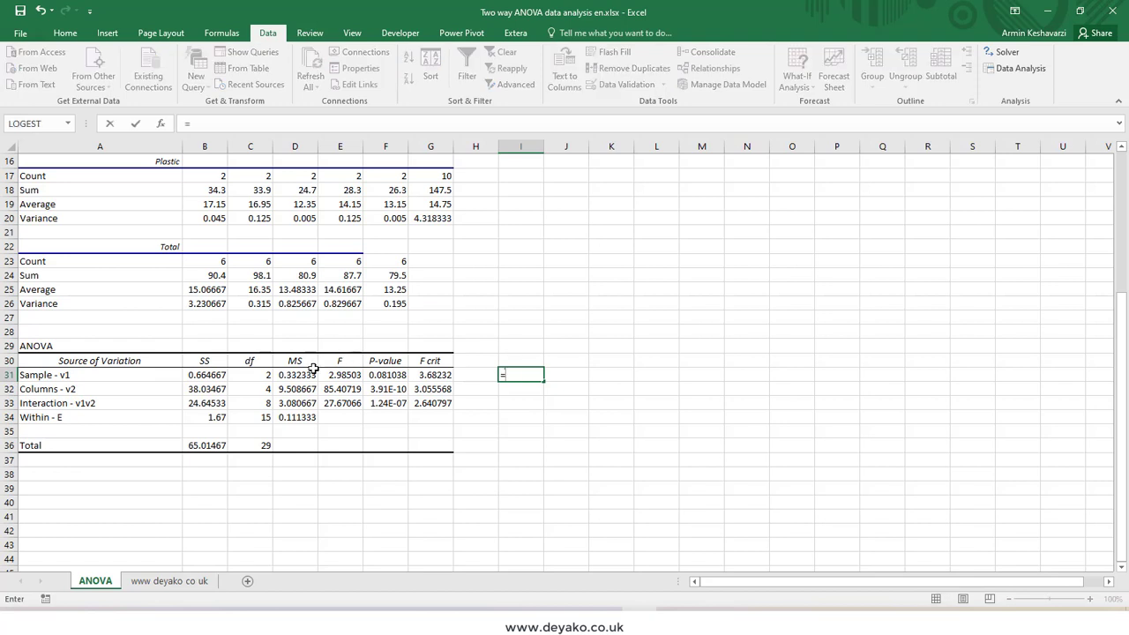
{"action": "left_click", "coordinate": [304, 371]}
{"action": "type", "text": "/"}
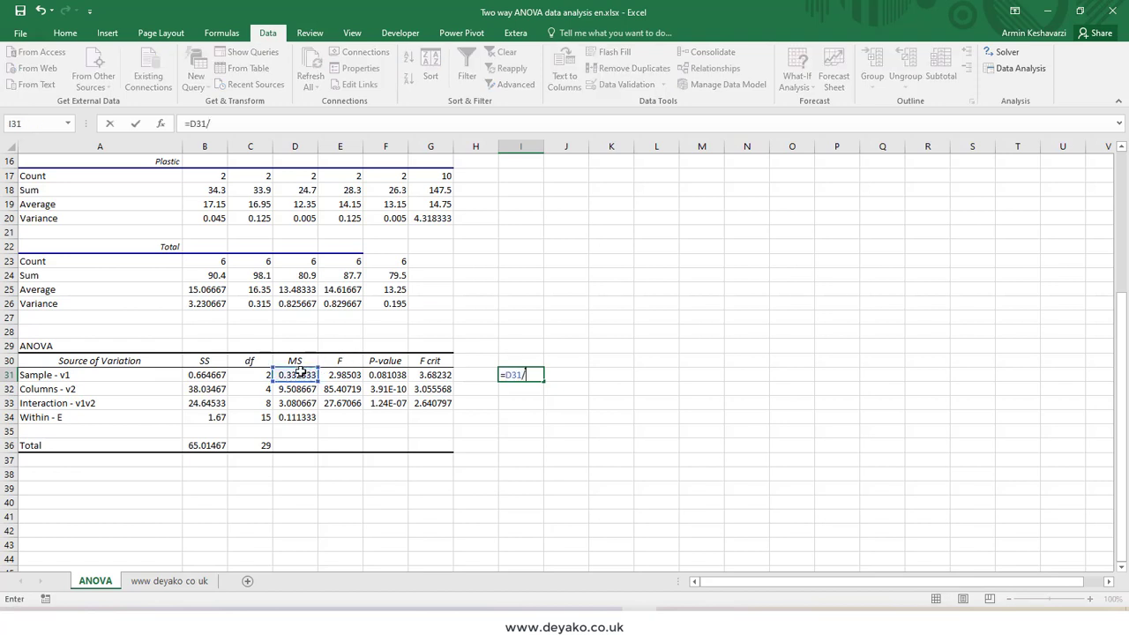
{"action": "left_click", "coordinate": [298, 418]}
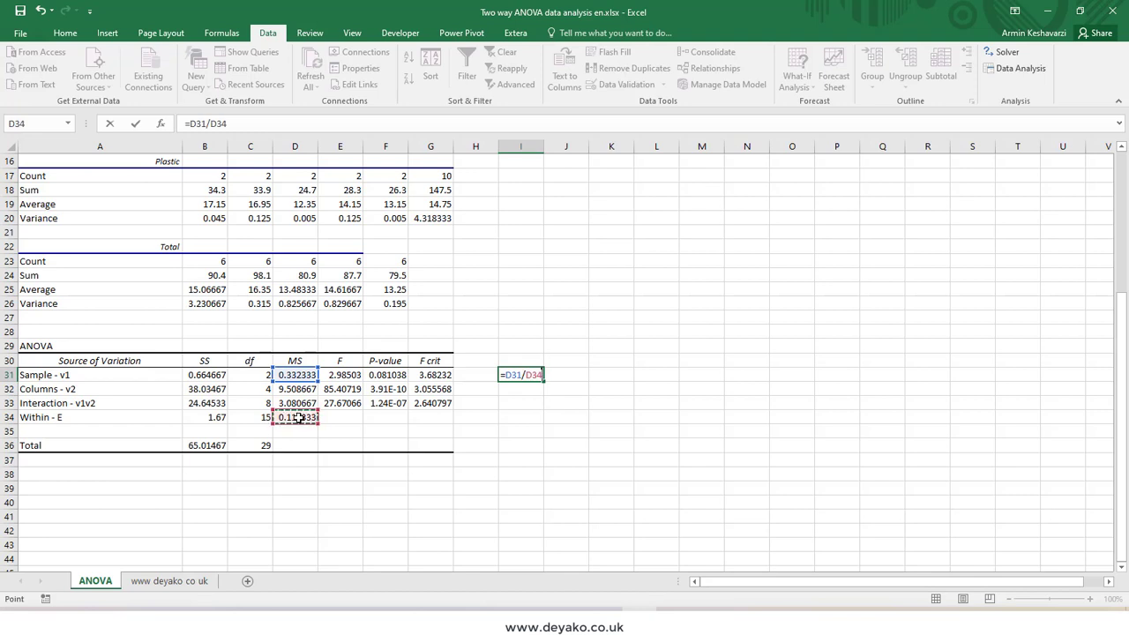
{"action": "key", "text": "Return"}
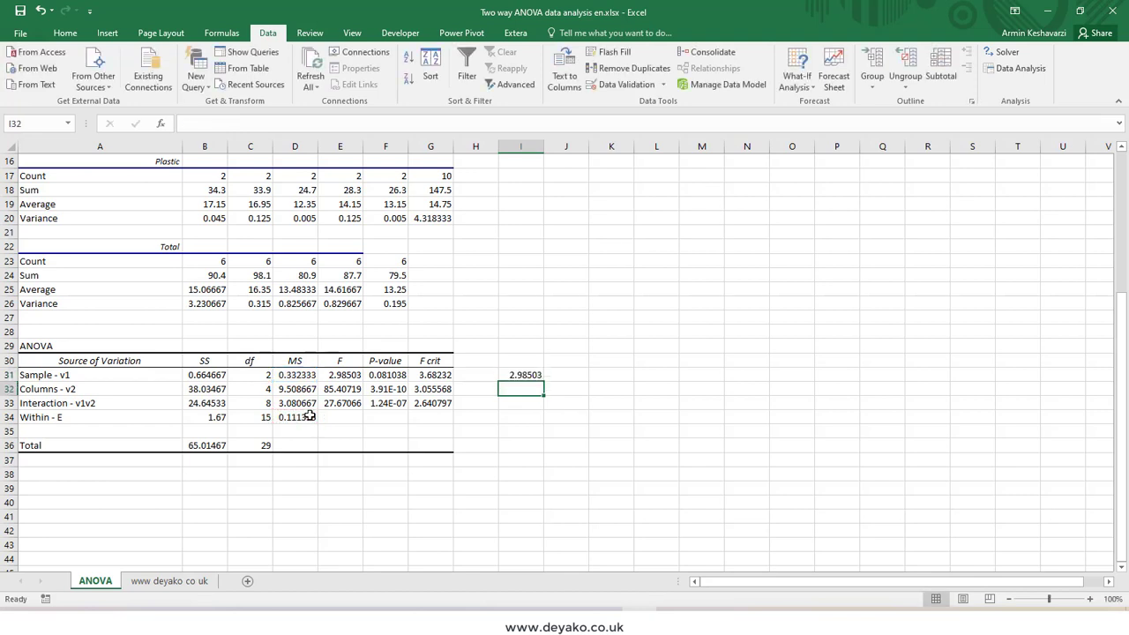
Step: Calculate the Columns F ratio in I32 with =D32/D34 as a check, and clear the trial formulas from I31:I33
{"action": "type", "text": "="}
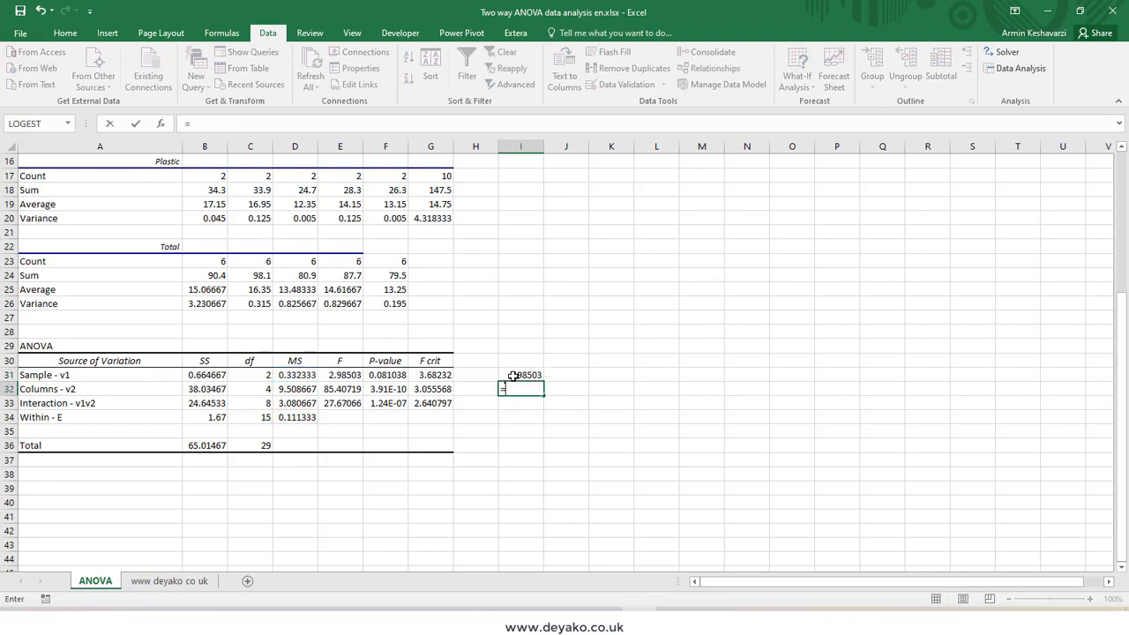
{"action": "left_click", "coordinate": [291, 390]}
{"action": "type", "text": "/"}
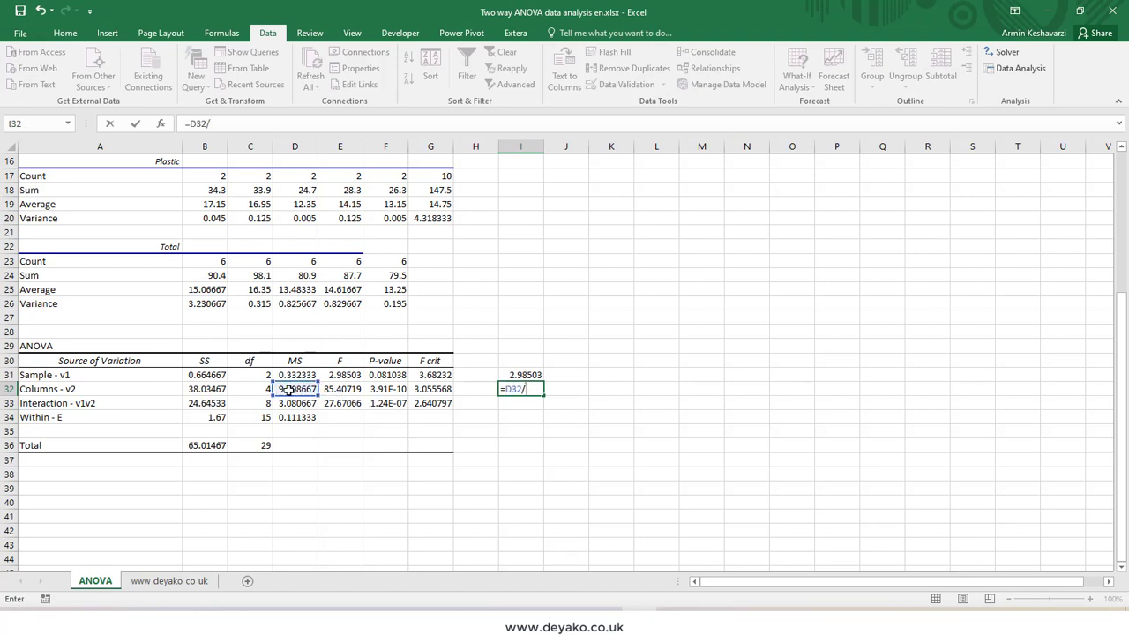
{"action": "left_click", "coordinate": [301, 416]}
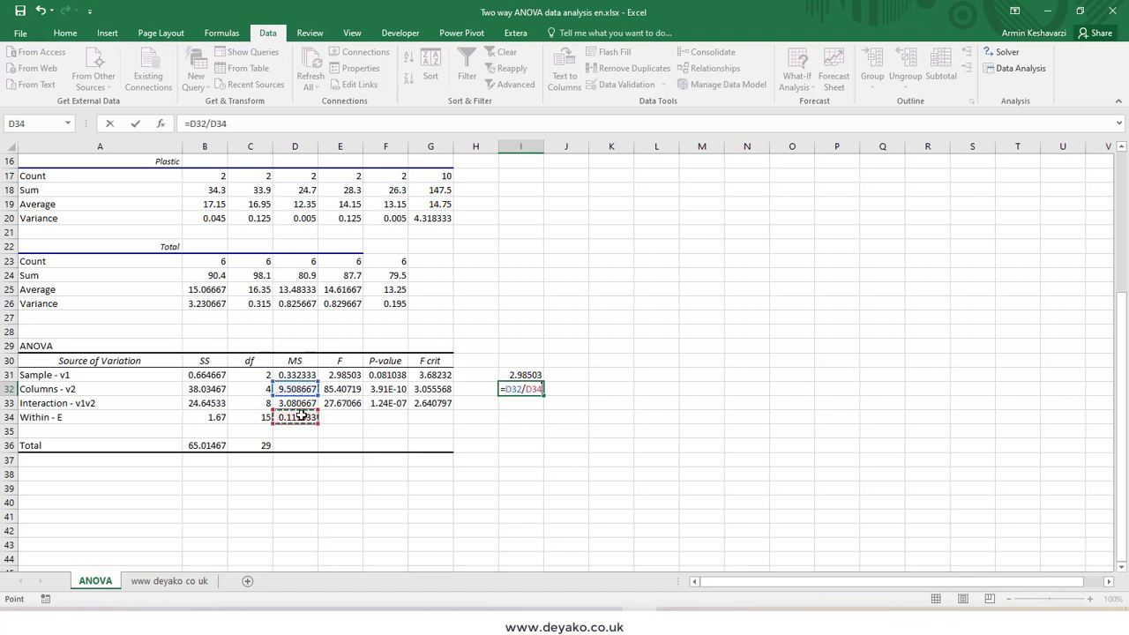
{"action": "key", "text": "Return"}
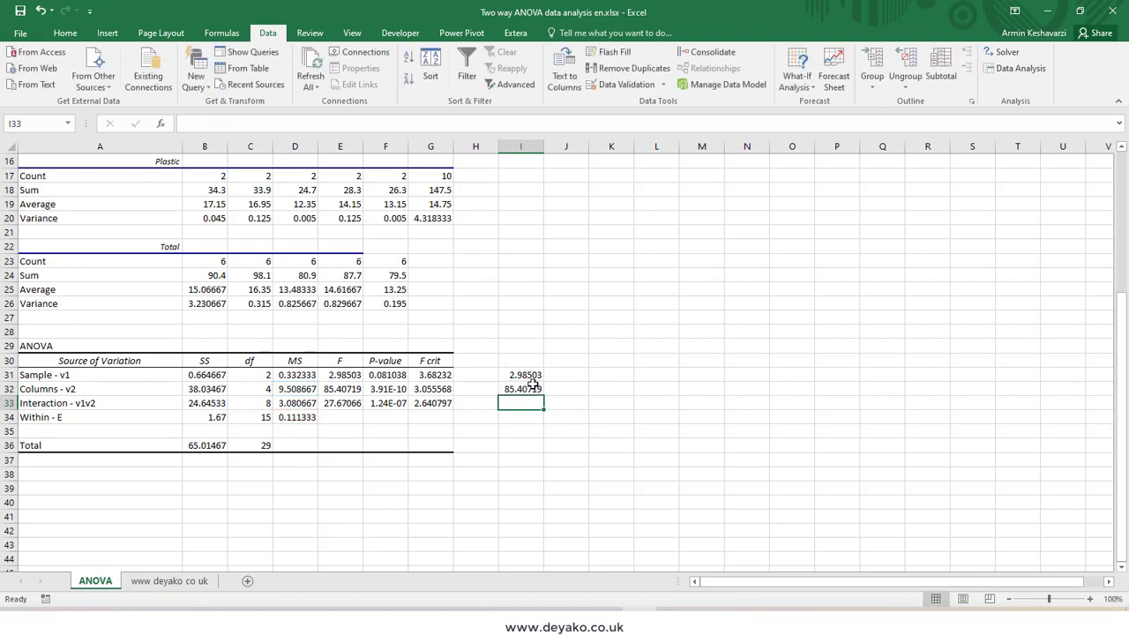
{"action": "left_click_drag", "start_coordinate": [527, 375], "coordinate": [527, 399]}
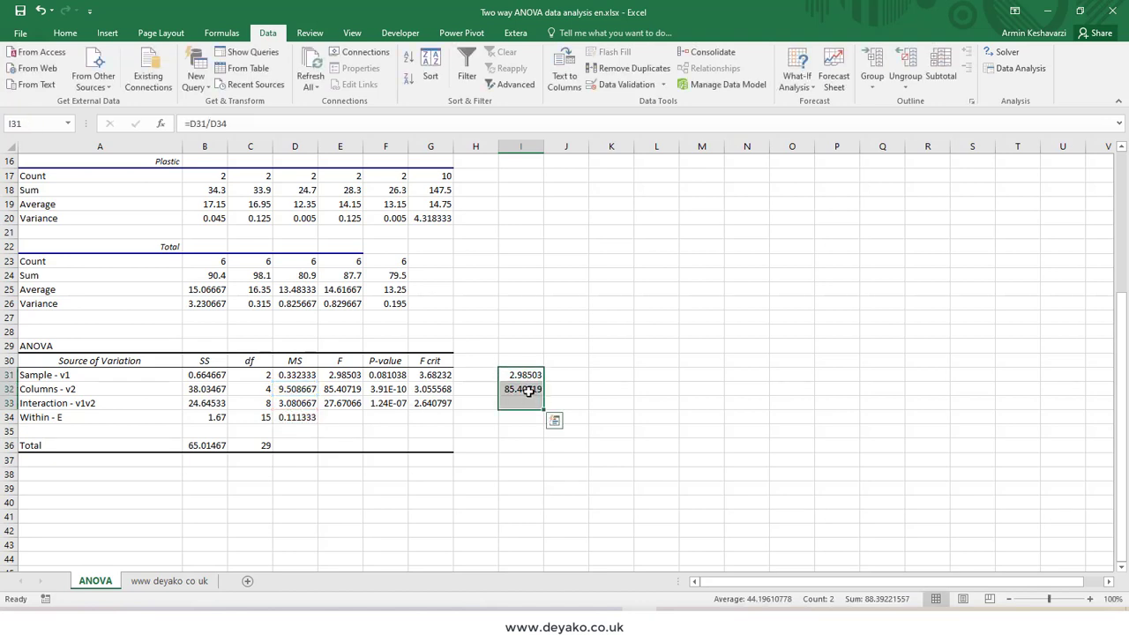
{"action": "key", "text": "Delete"}
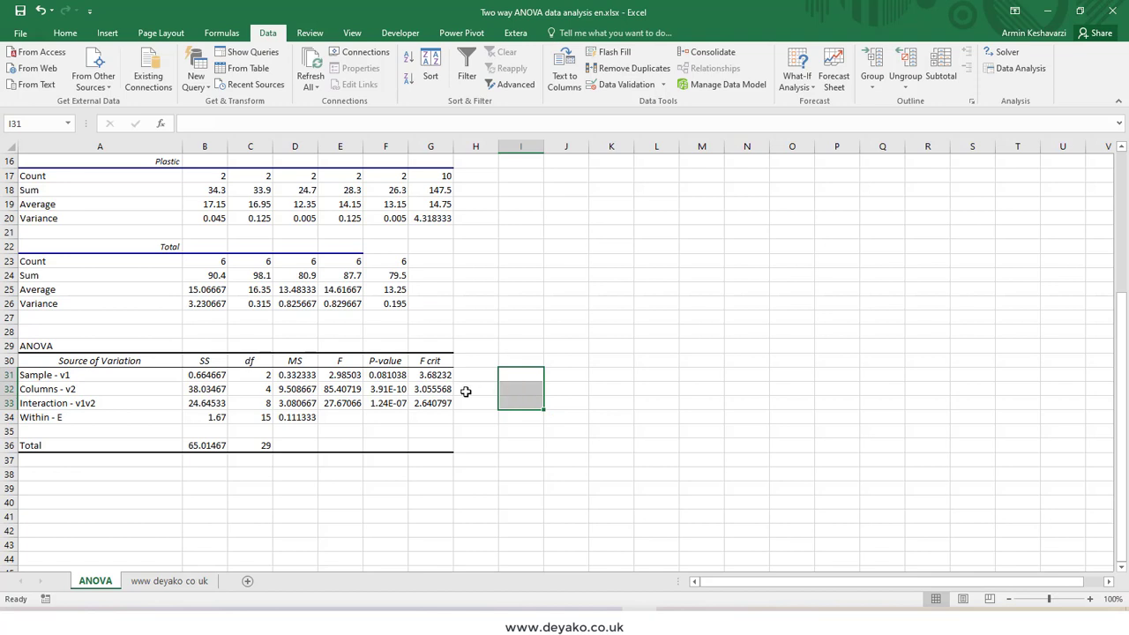
Step: Compare the Sample F with F crit in H31 using =IF(E31>G31,"H0 Rejected","H0 Not Rejected"), and widen column H to fit the text
{"action": "left_click", "coordinate": [353, 378]}
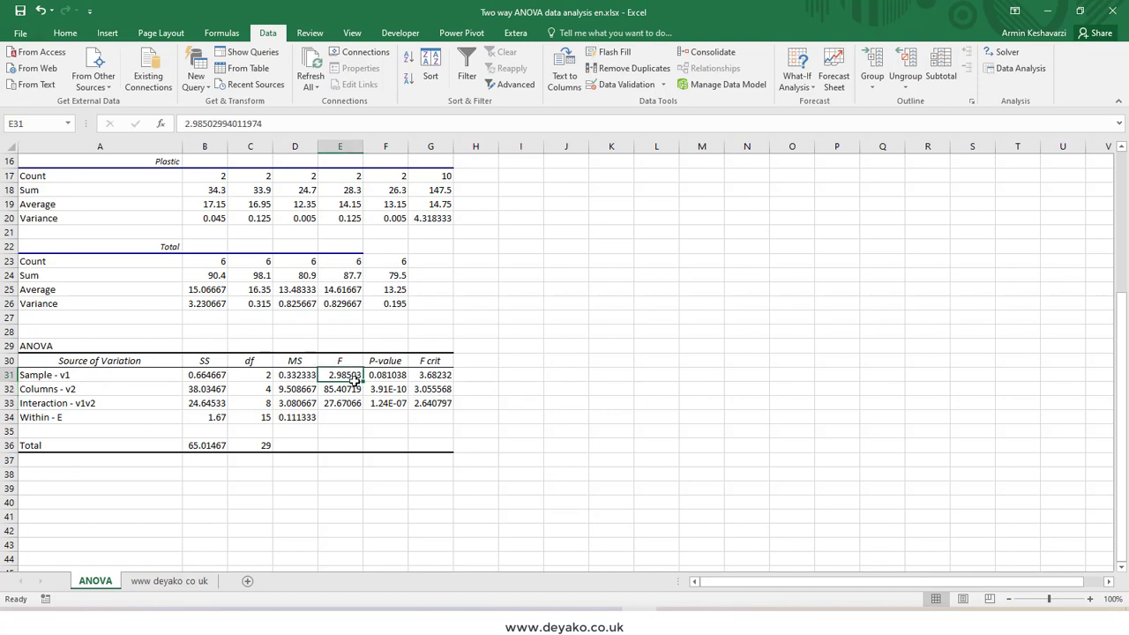
{"action": "left_click", "coordinate": [424, 377]}
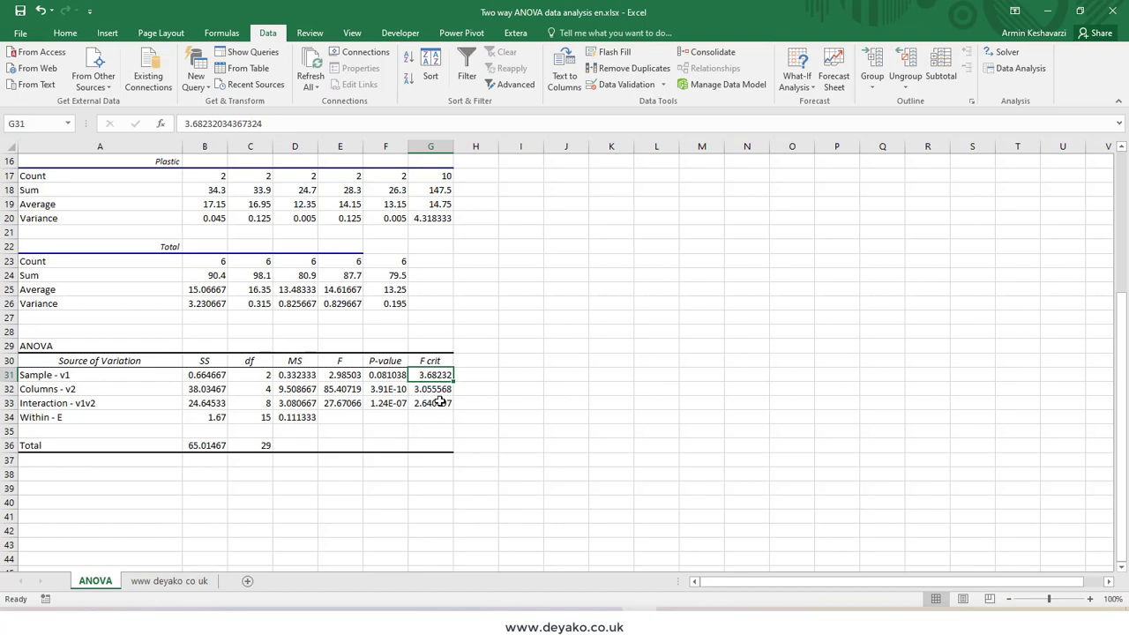
{"action": "left_click", "coordinate": [491, 375]}
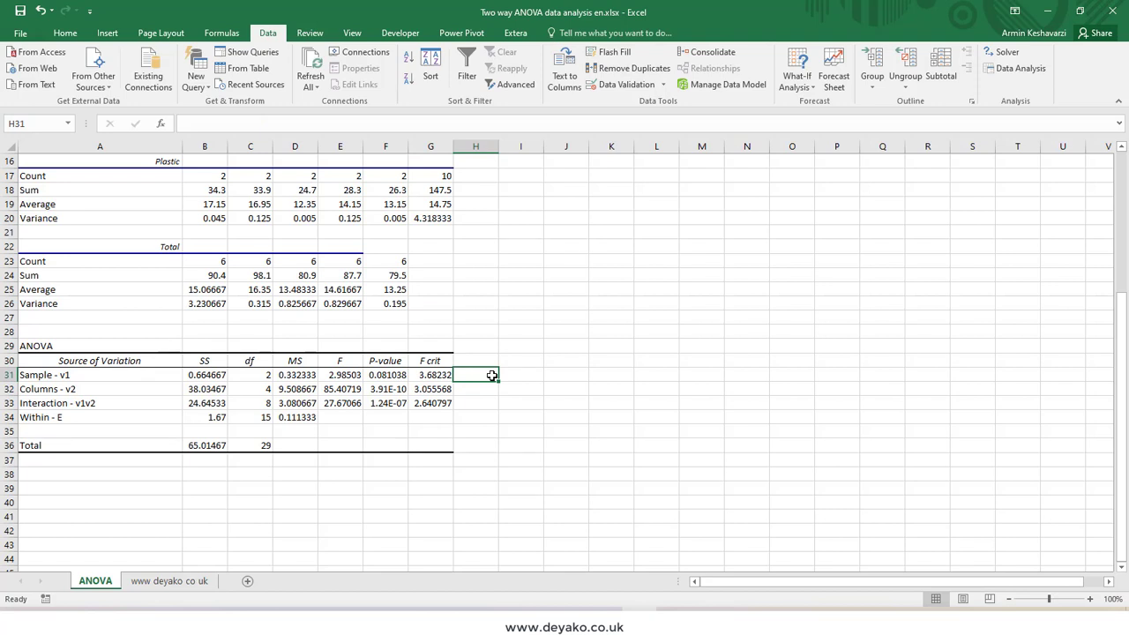
{"action": "type", "text": "=if"}
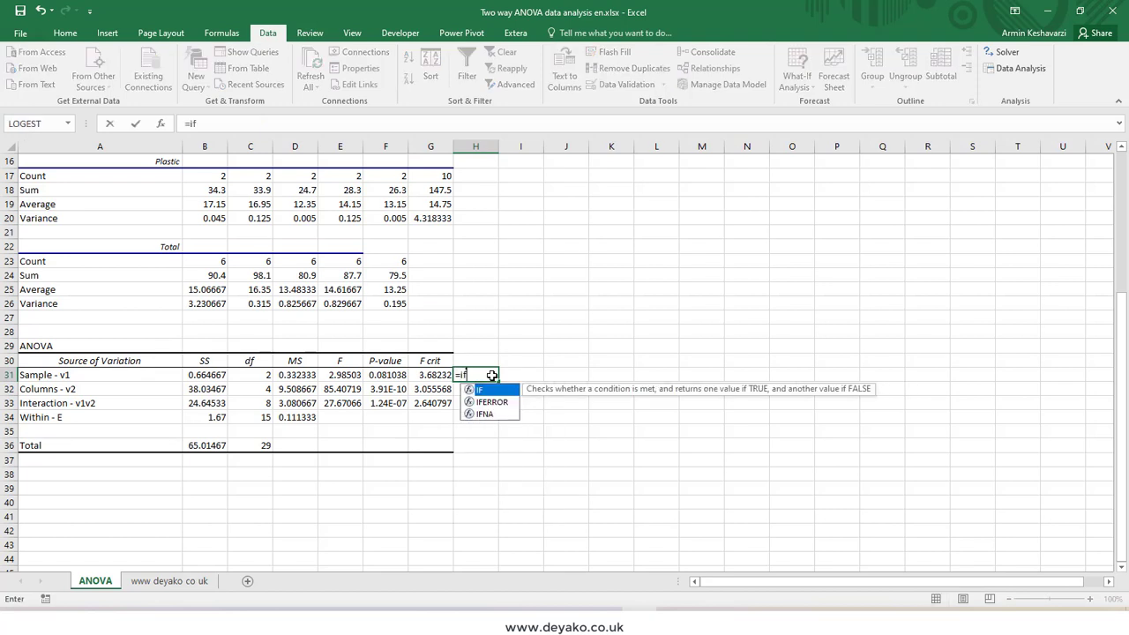
{"action": "type", "text": "("}
{"action": "left_click", "coordinate": [346, 375]}
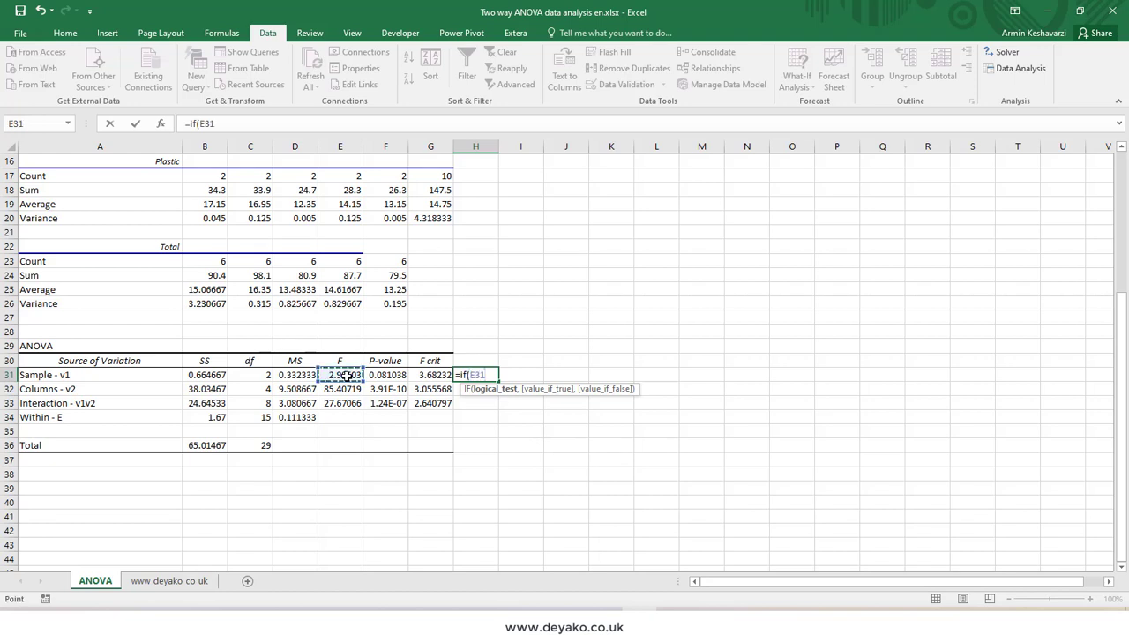
{"action": "type", "text": ">"}
{"action": "left_click", "coordinate": [434, 377]}
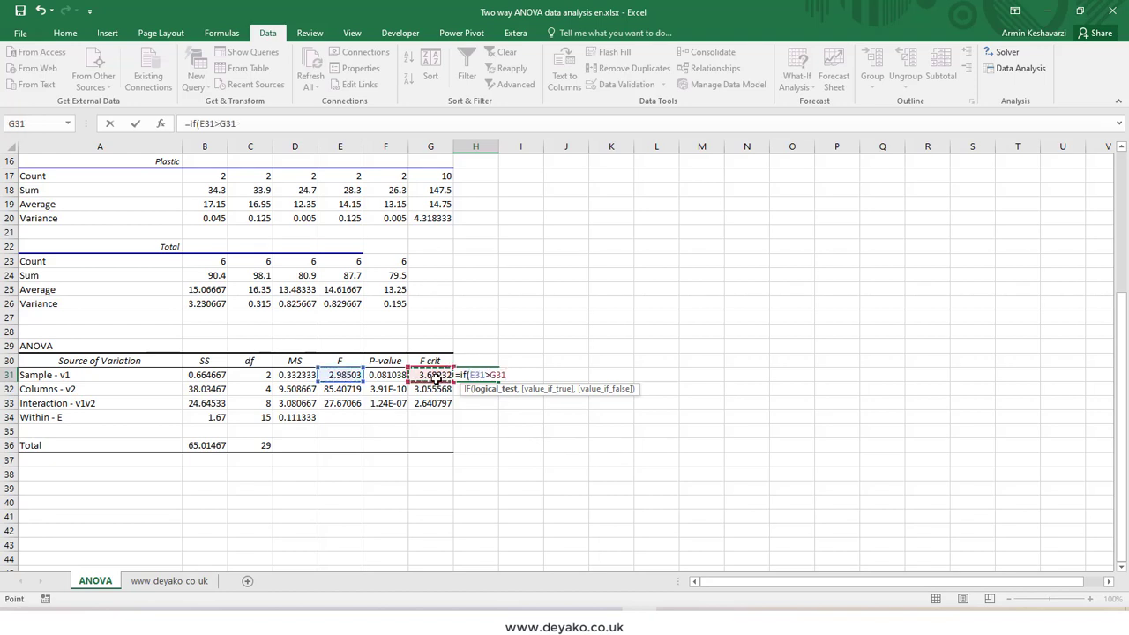
{"action": "type", "text": ","}
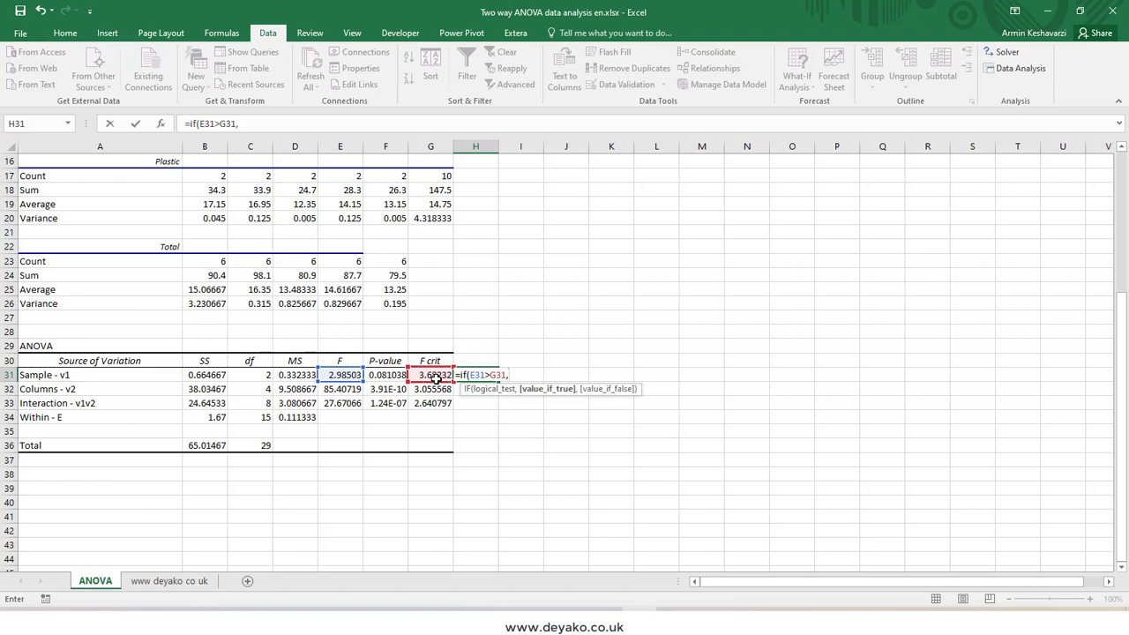
{"action": "type", "text": "H0 Rejected\""}
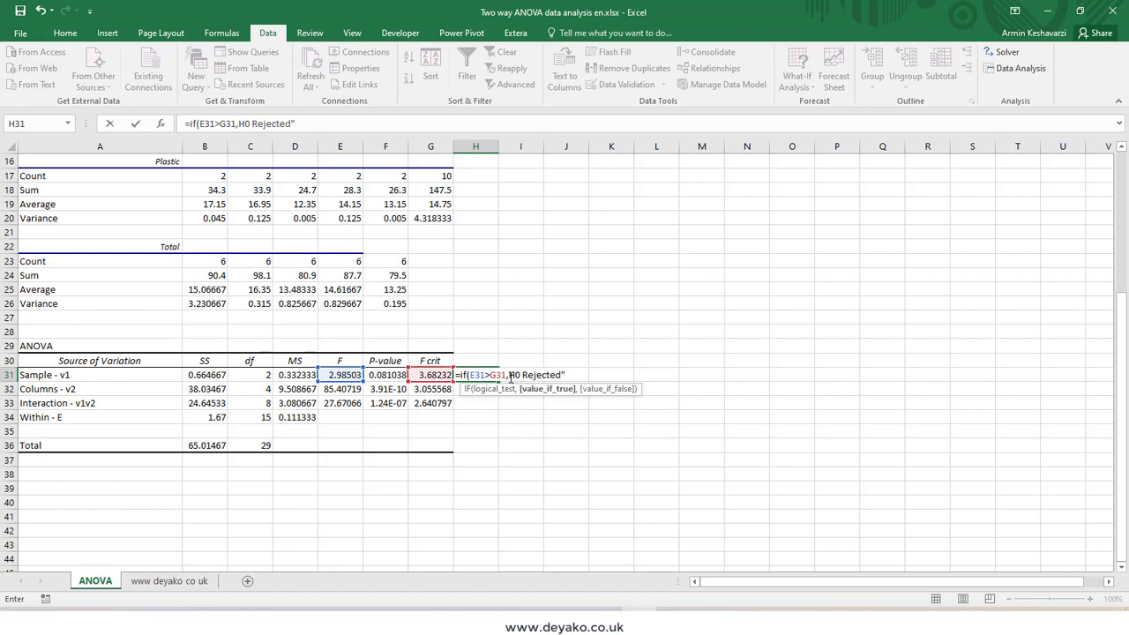
{"action": "left_click", "coordinate": [510, 374]}
{"action": "type", "text": "\""}
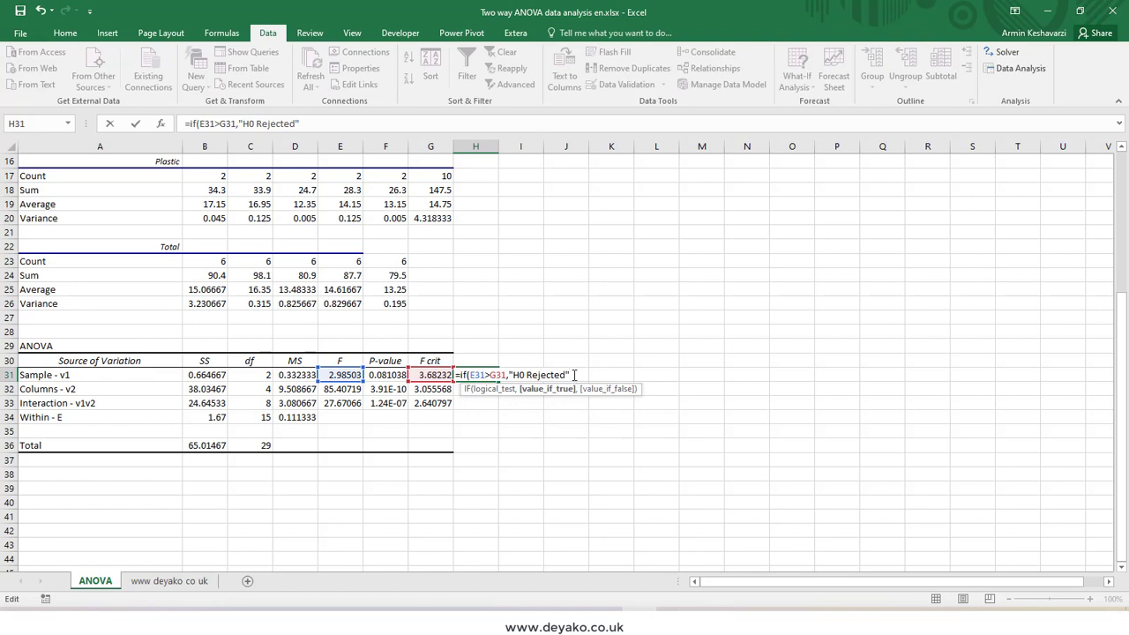
{"action": "type", "text": ","}
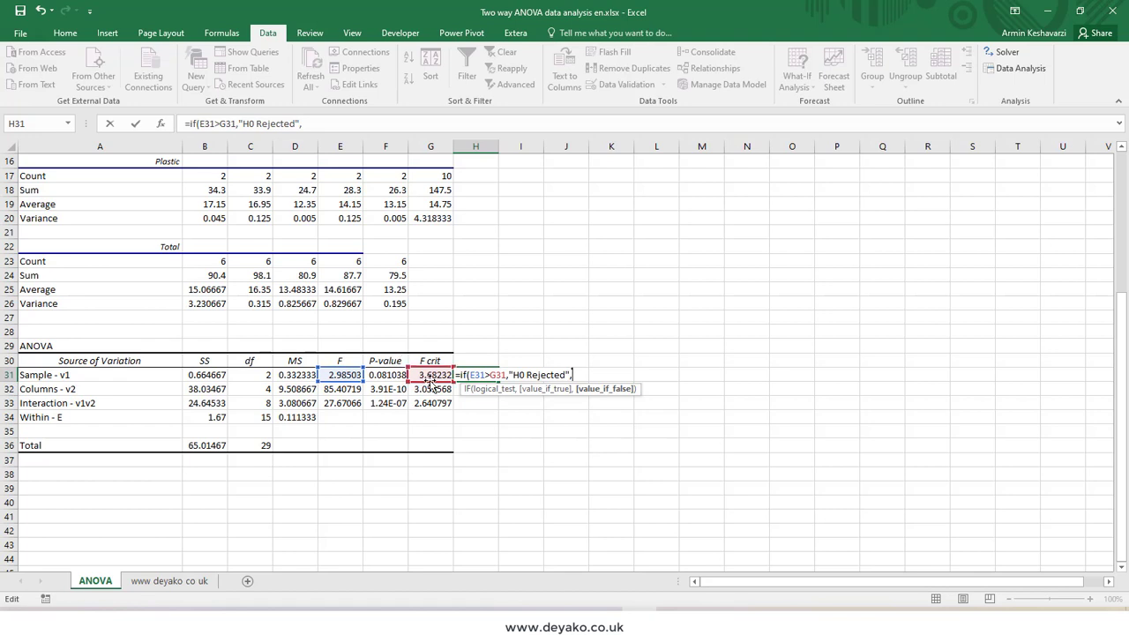
{"action": "type", "text": "\"H0"}
{"action": "type", "text": " Not Rejected\")"}
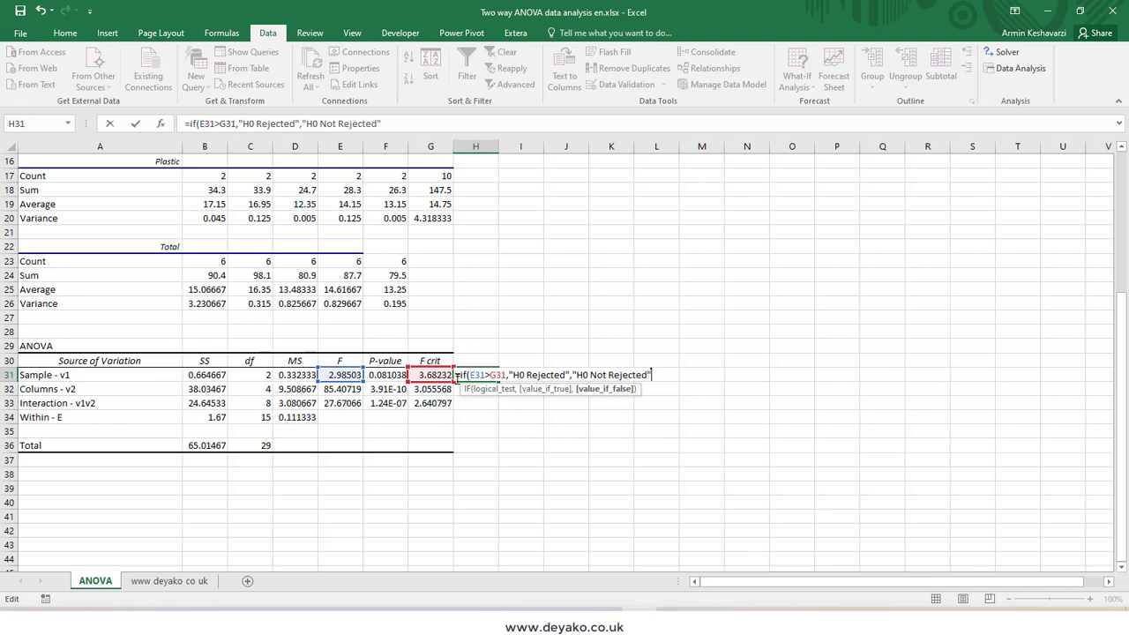
{"action": "key", "text": "Return"}
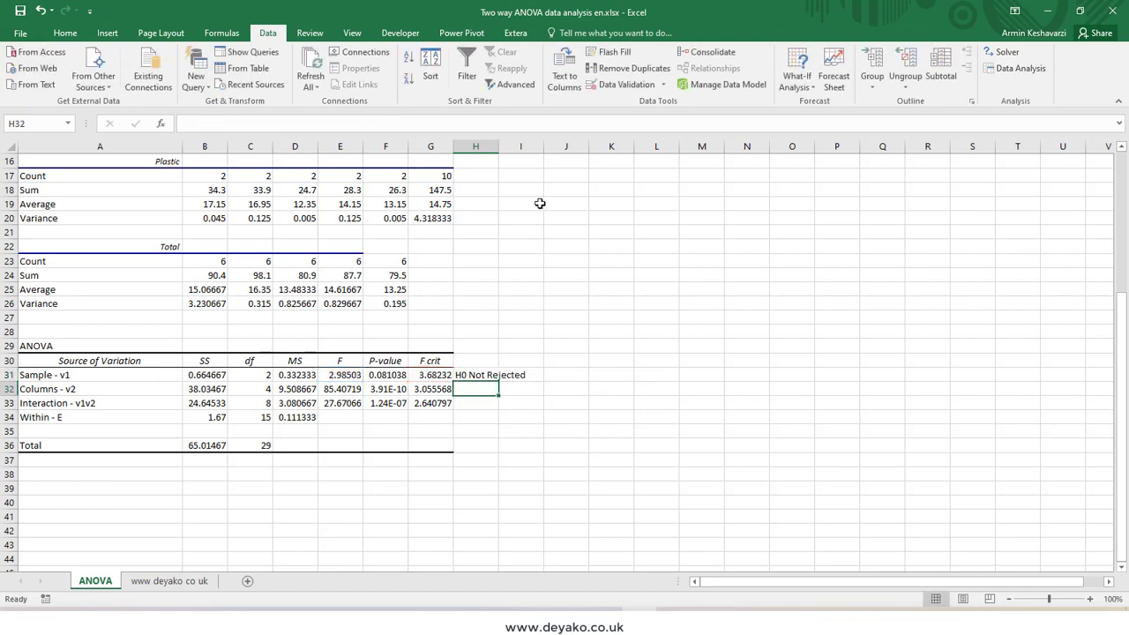
{"action": "left_click_drag", "start_coordinate": [498, 150], "coordinate": [529, 150]}
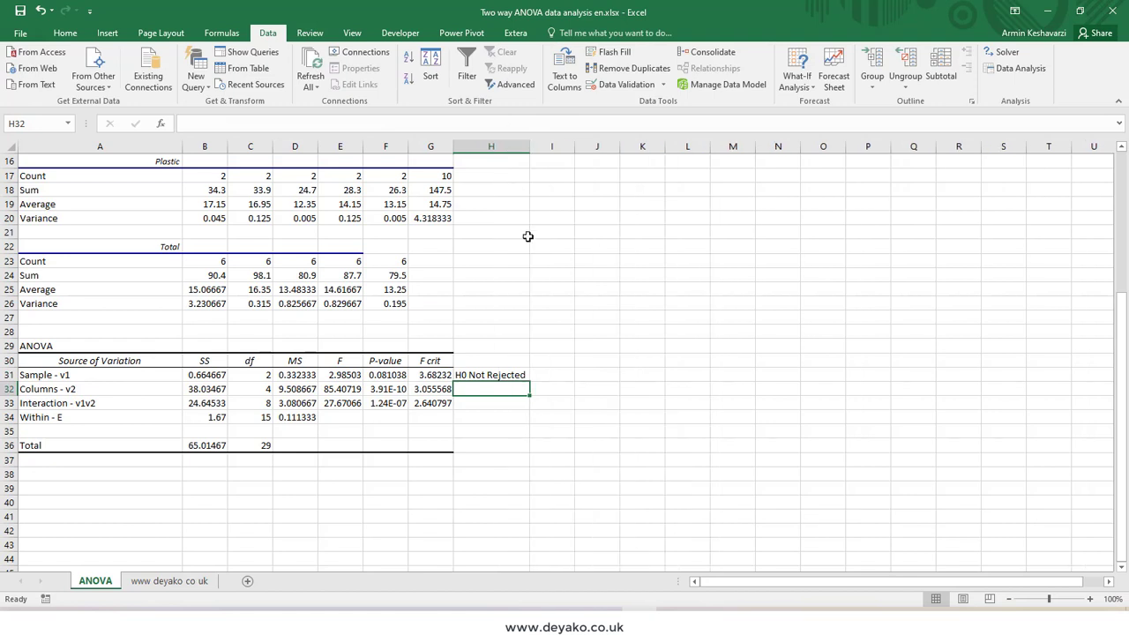
Step: Enter the interpretation "V1 has no effects" in I31 beside the Sample test result
{"action": "left_click", "coordinate": [540, 374]}
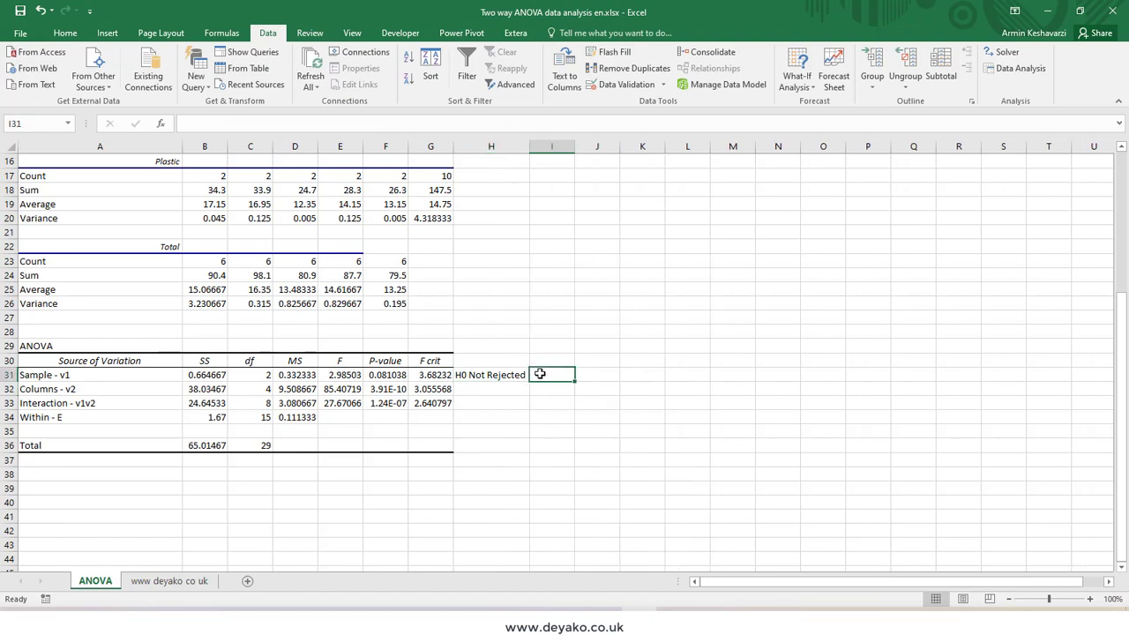
{"action": "type", "text": "V"}
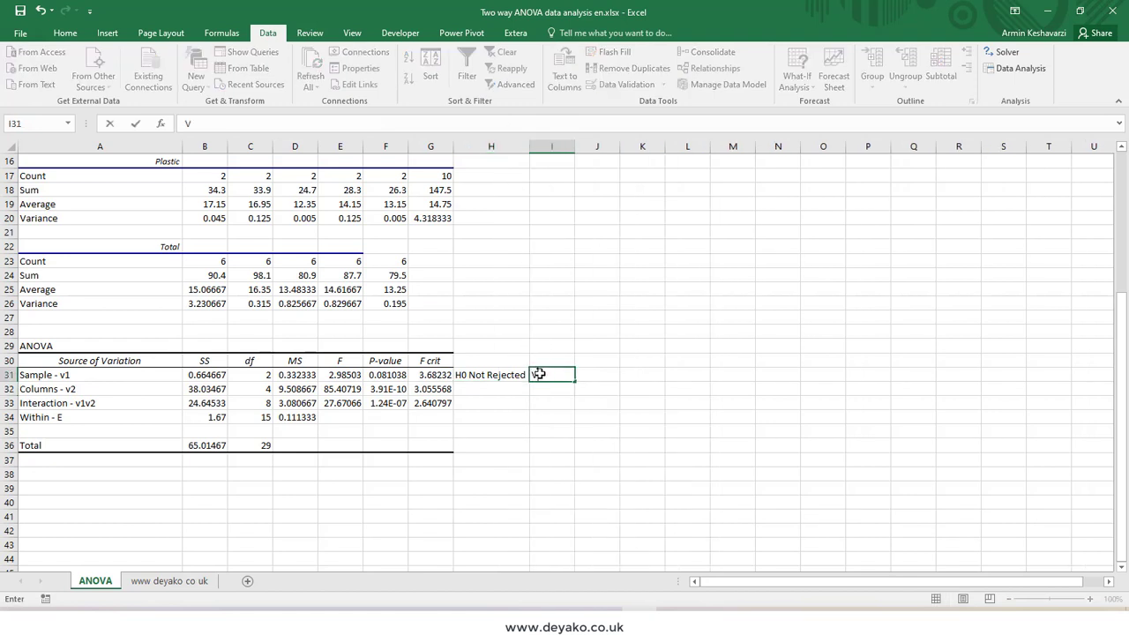
{"action": "type", "text": "1 has no effects"}
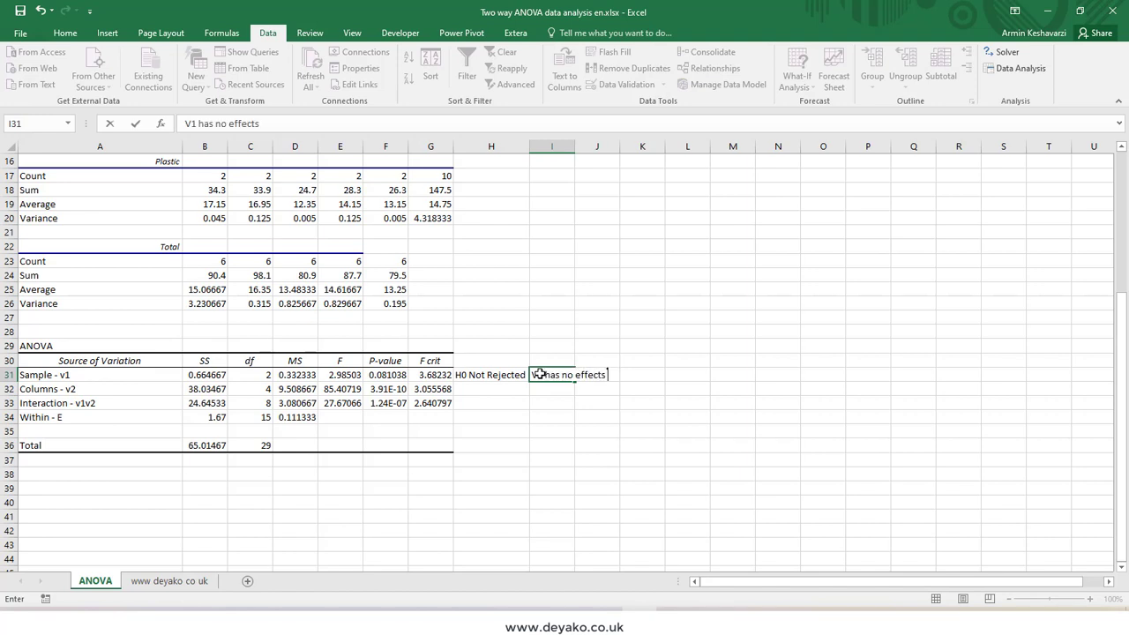
{"action": "key", "text": "Return"}
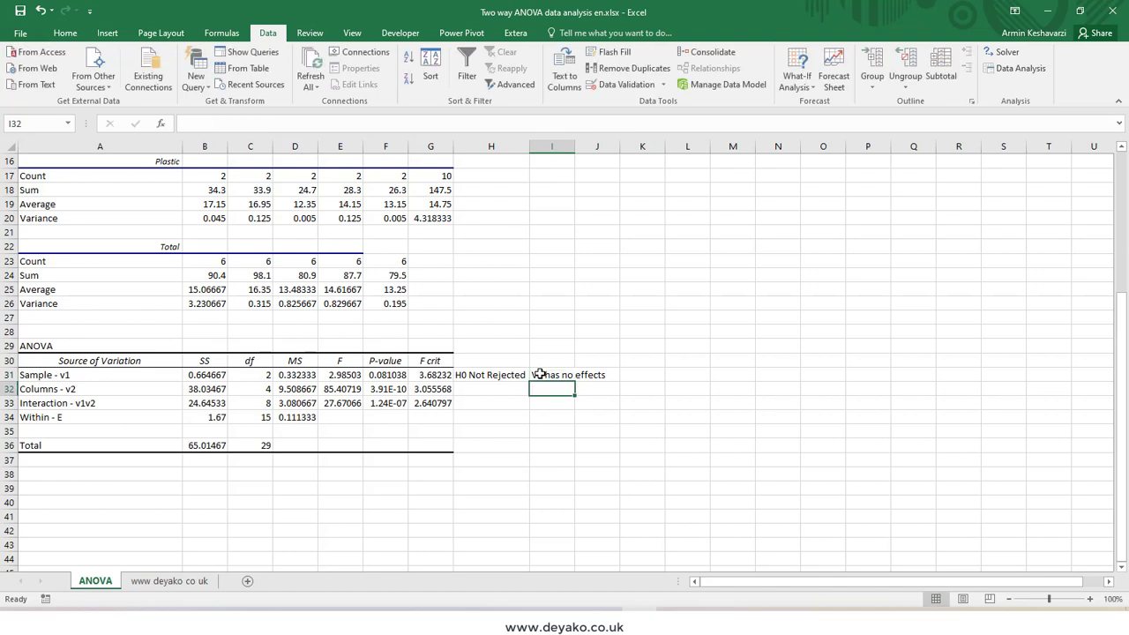
Step: Copy the IF formula from H31 down to H32:H33 for the Columns and Interaction rows
{"action": "left_click", "coordinate": [509, 377]}
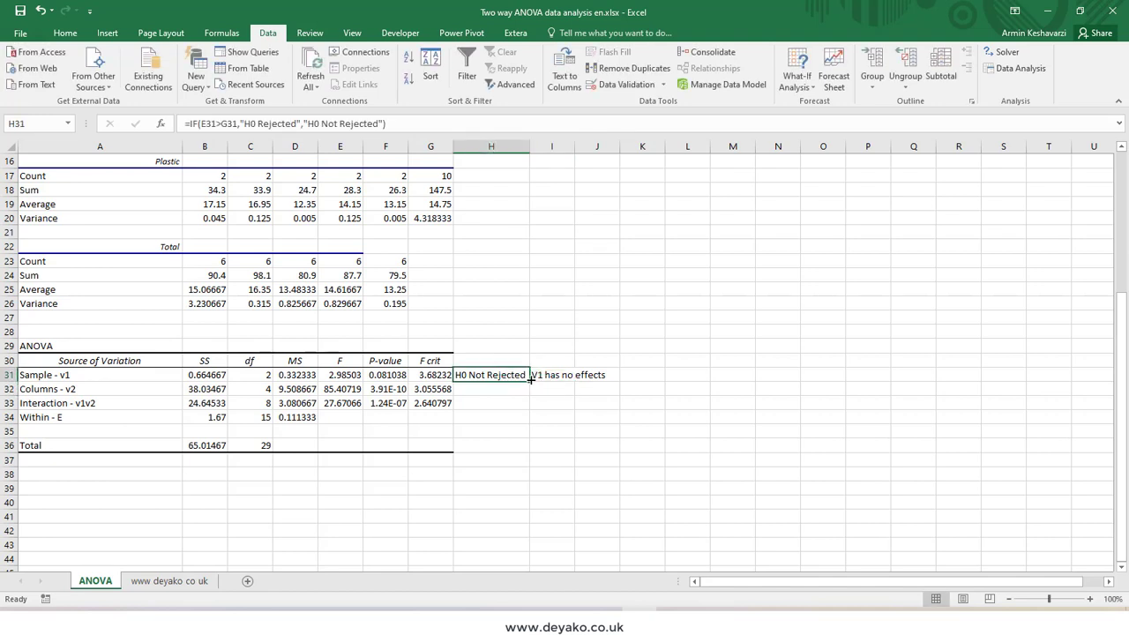
{"action": "left_click_drag", "start_coordinate": [525, 399], "coordinate": [526, 406]}
{"action": "left_click", "coordinate": [494, 393]}
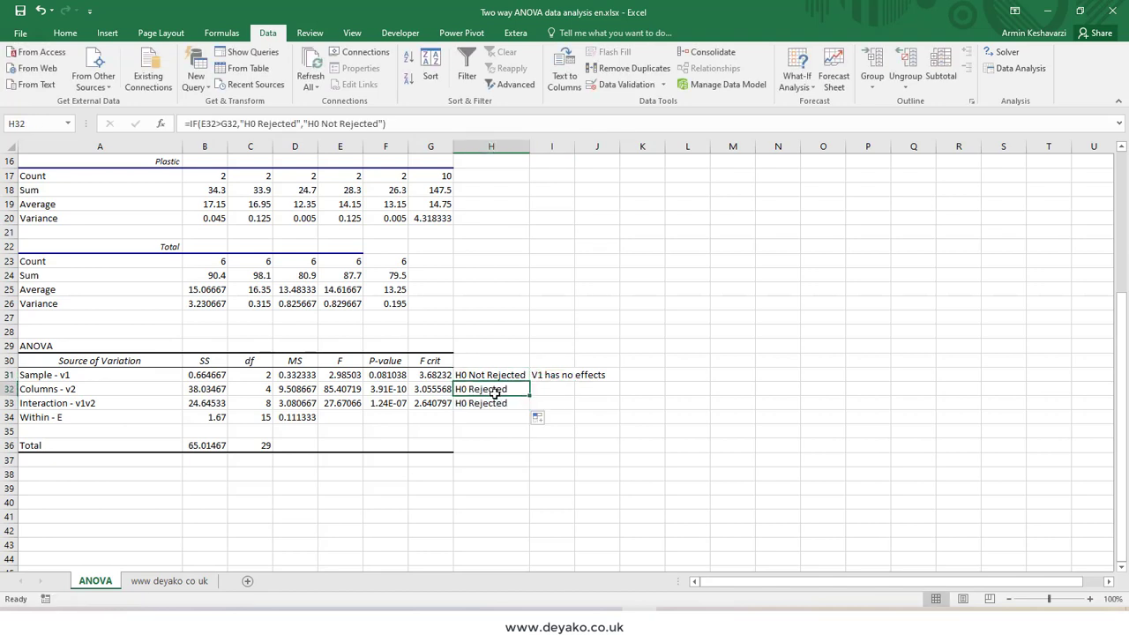
Step: Enter the interpretation "V2 effects" in I32 beside the Columns test result
{"action": "left_click", "coordinate": [542, 390]}
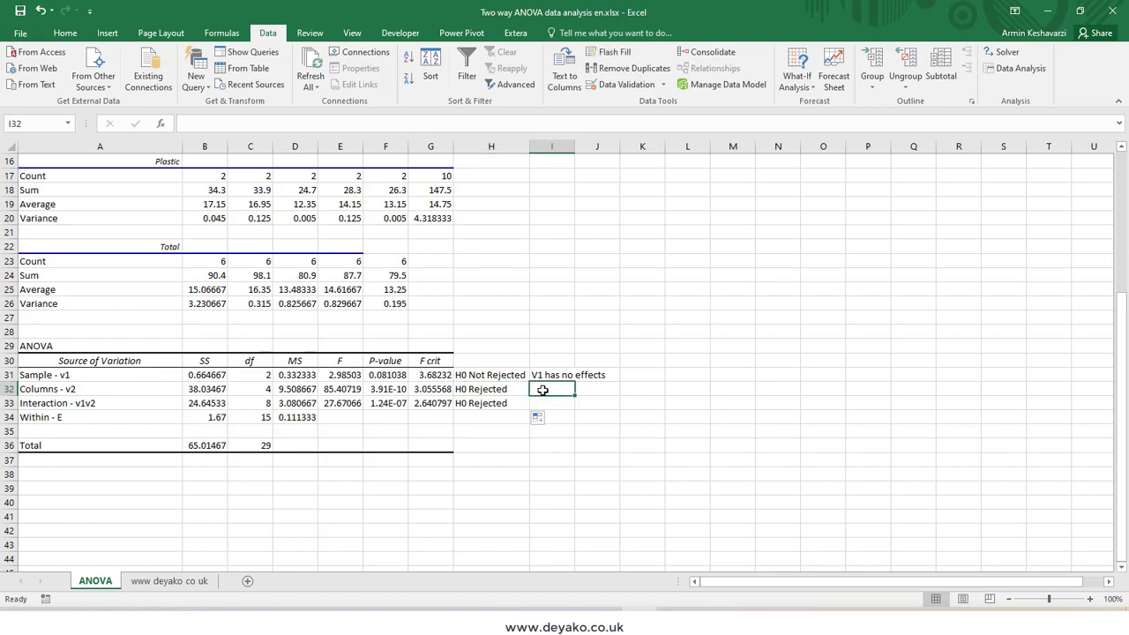
{"action": "type", "text": "V2"}
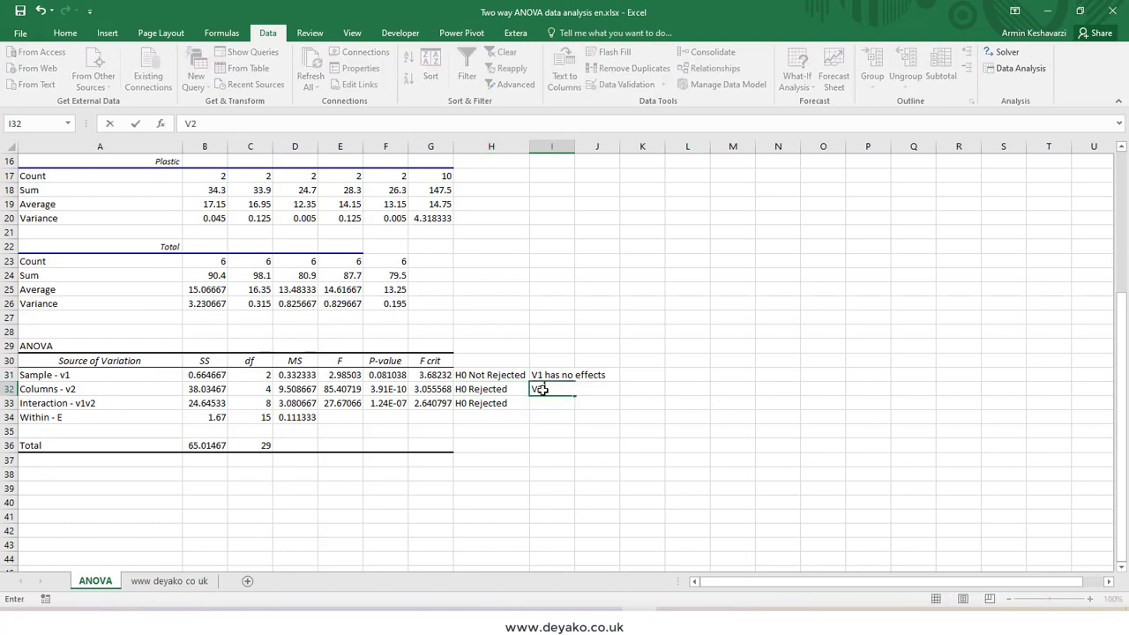
{"action": "type", "text": " effects"}
{"action": "key", "text": "Return"}
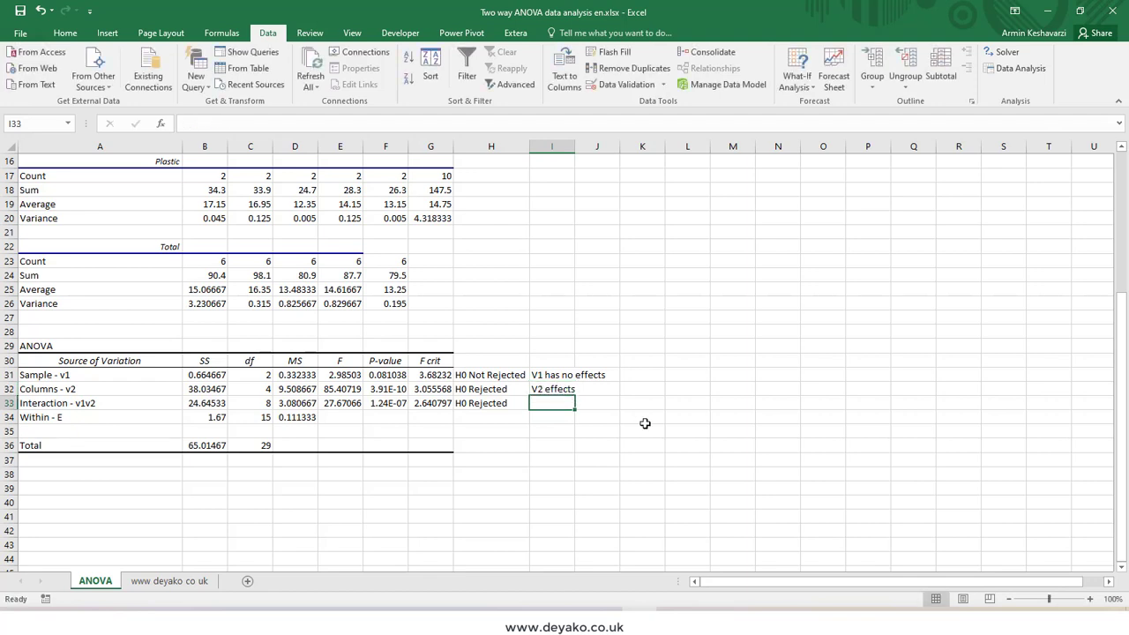
Step: Check the Interaction row's label and test result, and enter the interpretation "V1V2 Effetcs" in I33
{"action": "left_click", "coordinate": [494, 407]}
{"action": "left_click", "coordinate": [101, 404]}
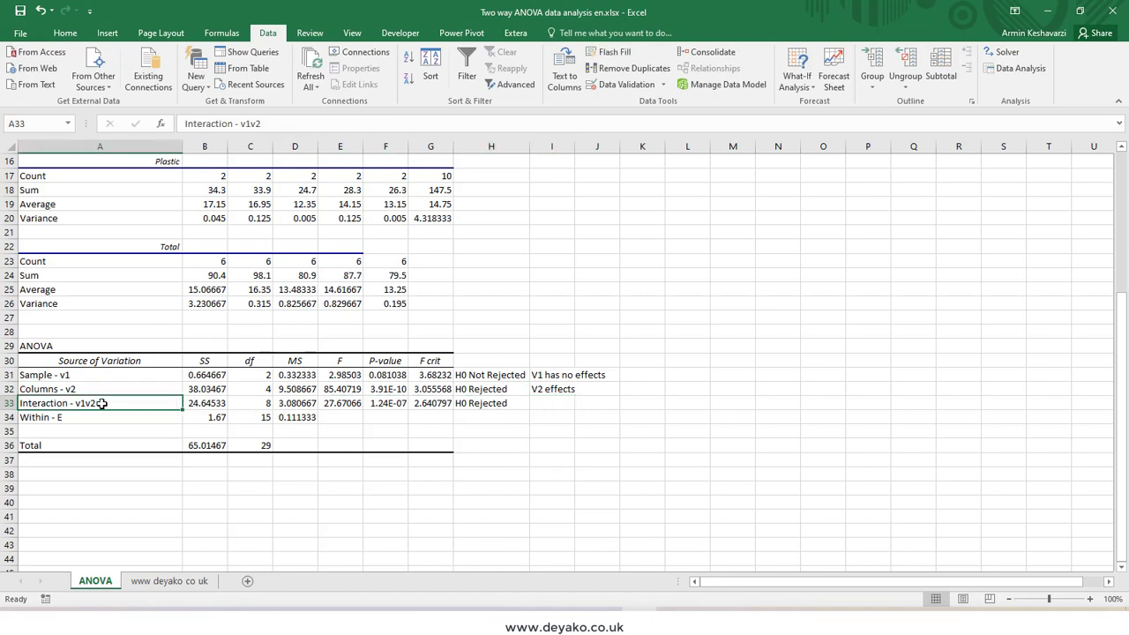
{"action": "left_click", "coordinate": [541, 403]}
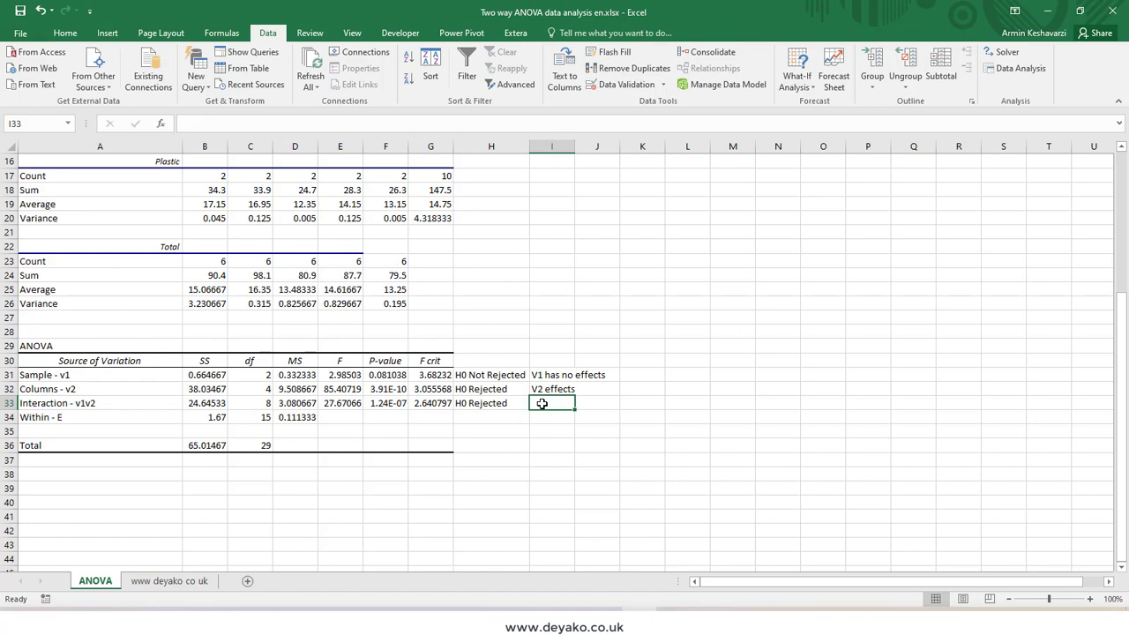
{"action": "type", "text": "V1V2"}
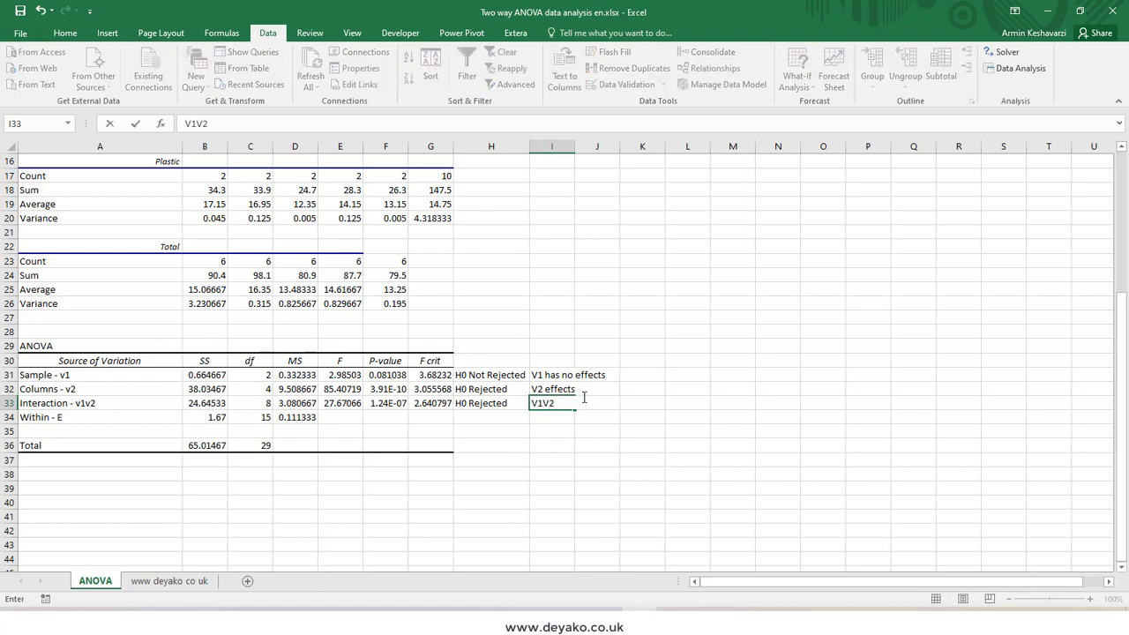
{"action": "type", "text": " Effects"}
{"action": "key", "text": "Return"}
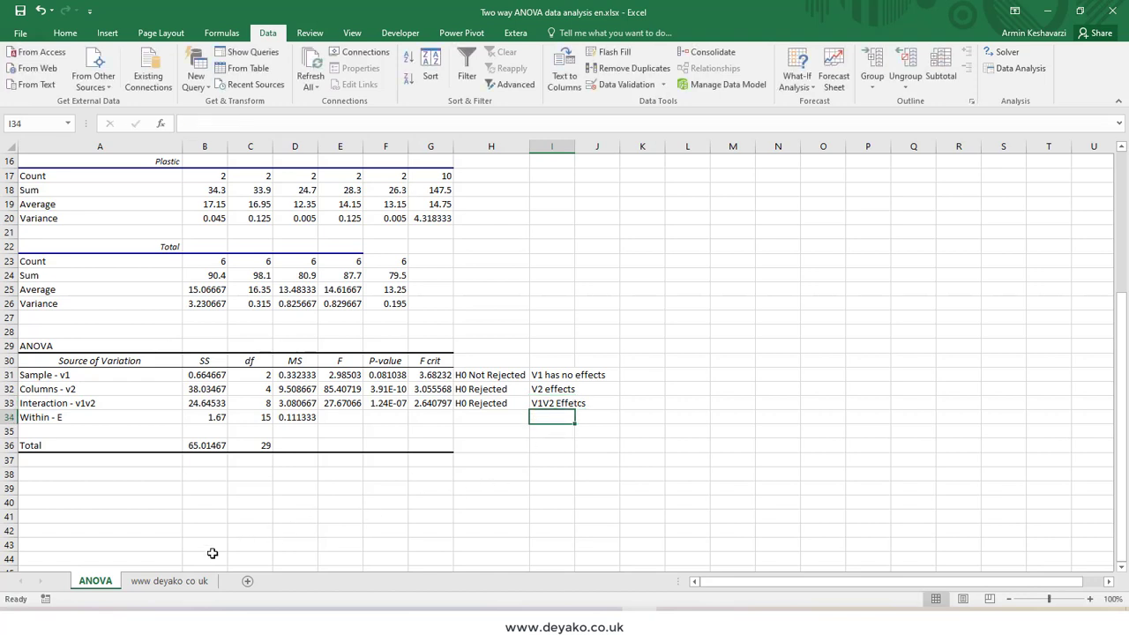
Step: Relate the conclusions to the body materials and power source types in the motor vibration table, including Aluminium with Type 2, and return to the ANOVA sheet
{"action": "left_click", "coordinate": [167, 580]}
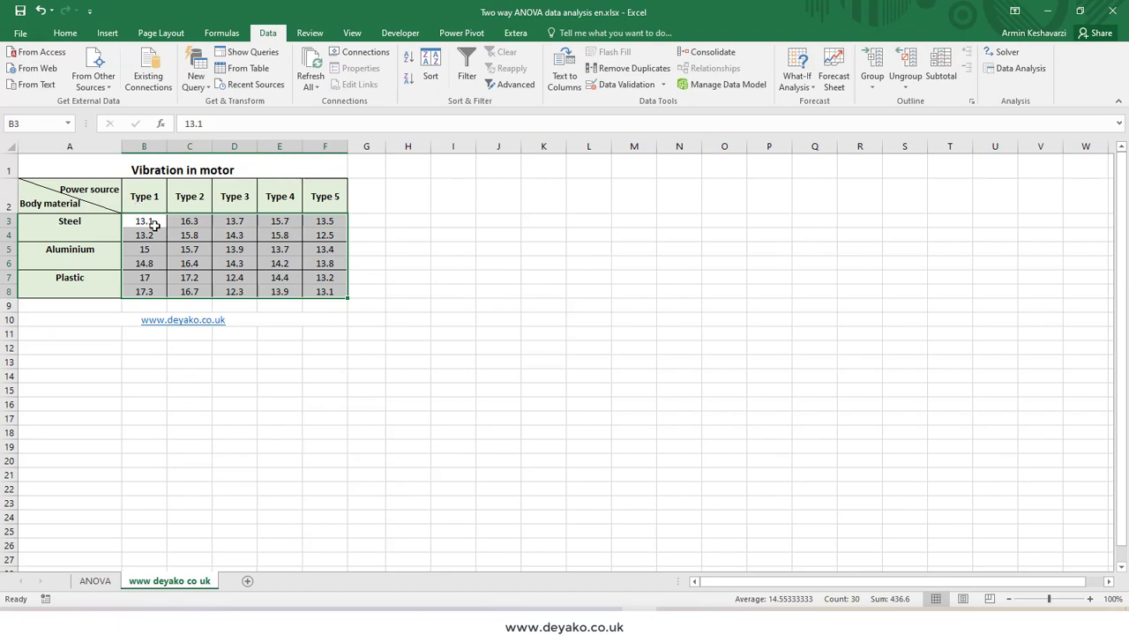
{"action": "left_click_drag", "start_coordinate": [84, 225], "coordinate": [84, 291]}
{"action": "left_click_drag", "start_coordinate": [91, 221], "coordinate": [83, 293]}
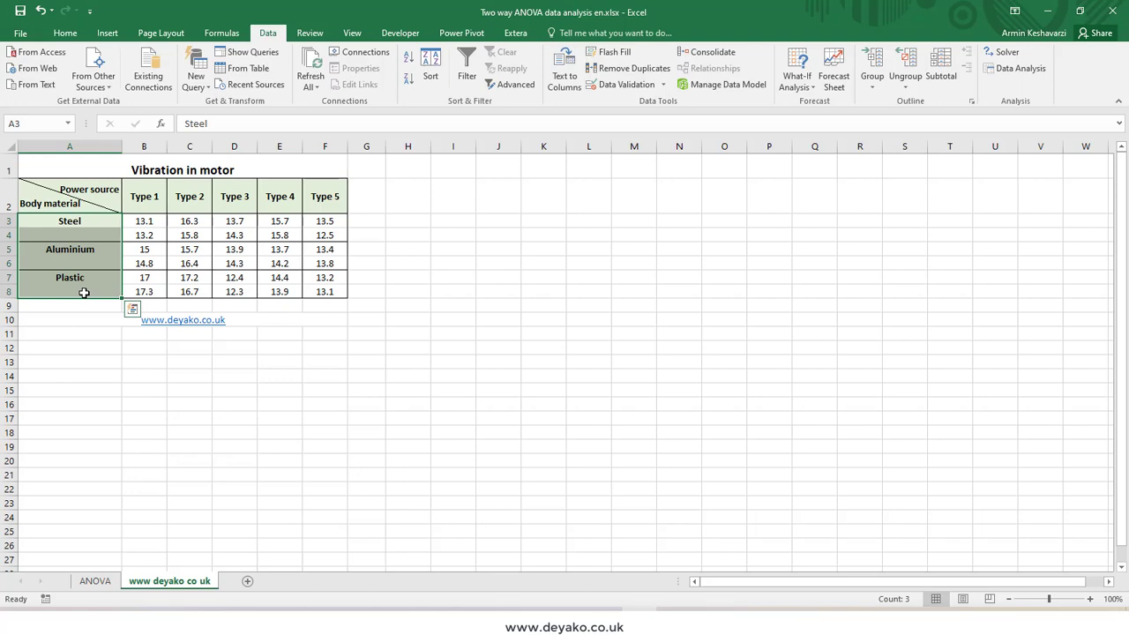
{"action": "left_click", "coordinate": [305, 171]}
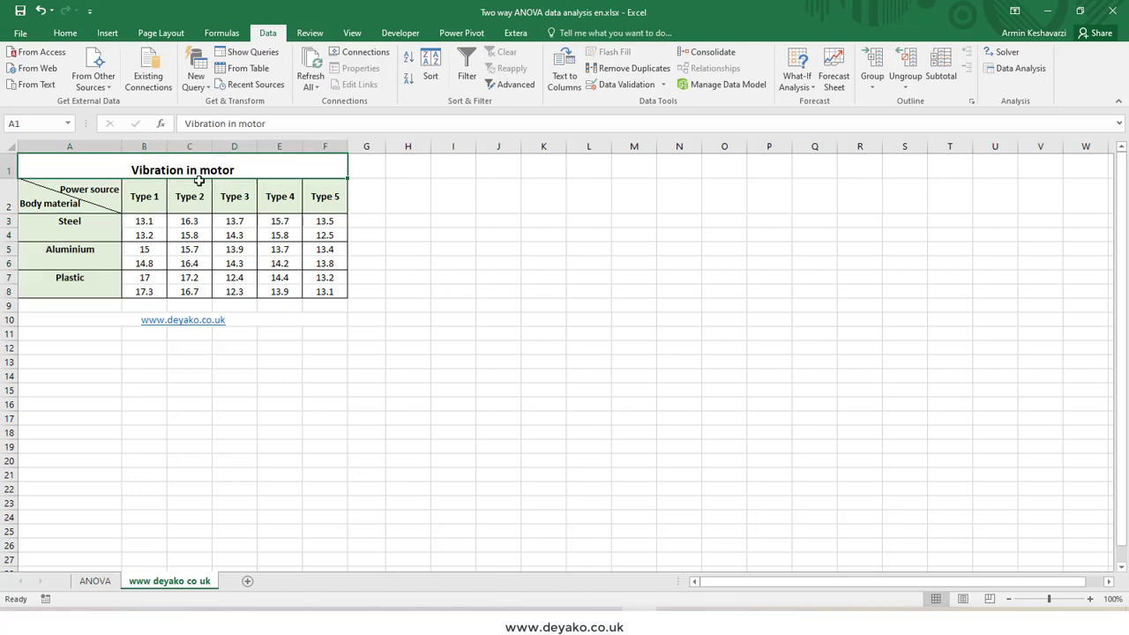
{"action": "left_click_drag", "start_coordinate": [141, 197], "coordinate": [316, 200]}
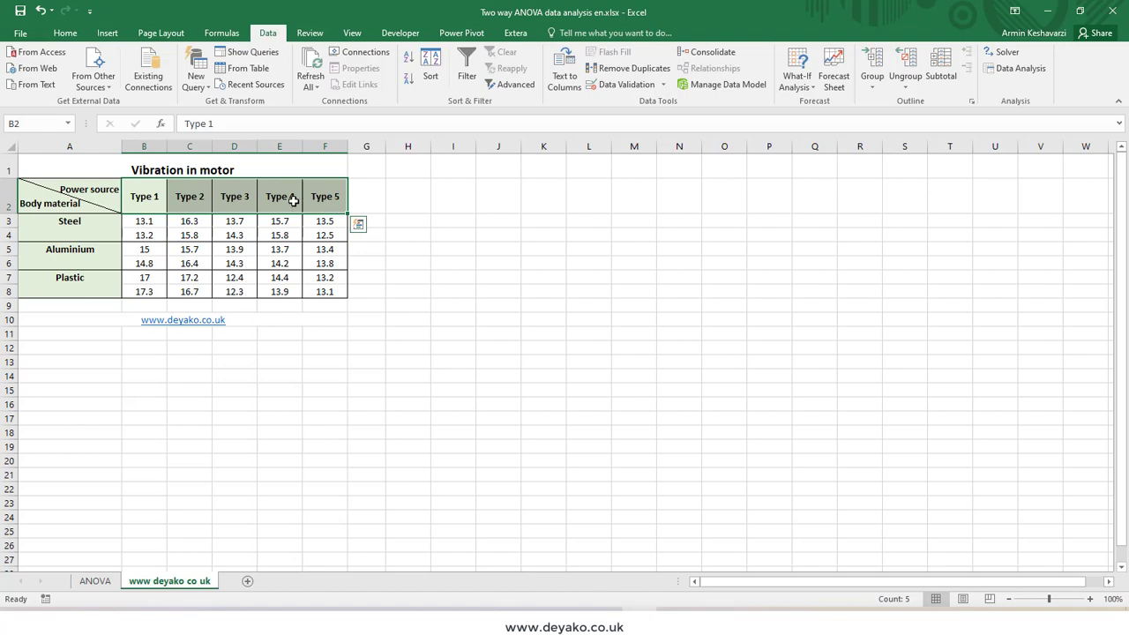
{"action": "left_click", "coordinate": [196, 201]}
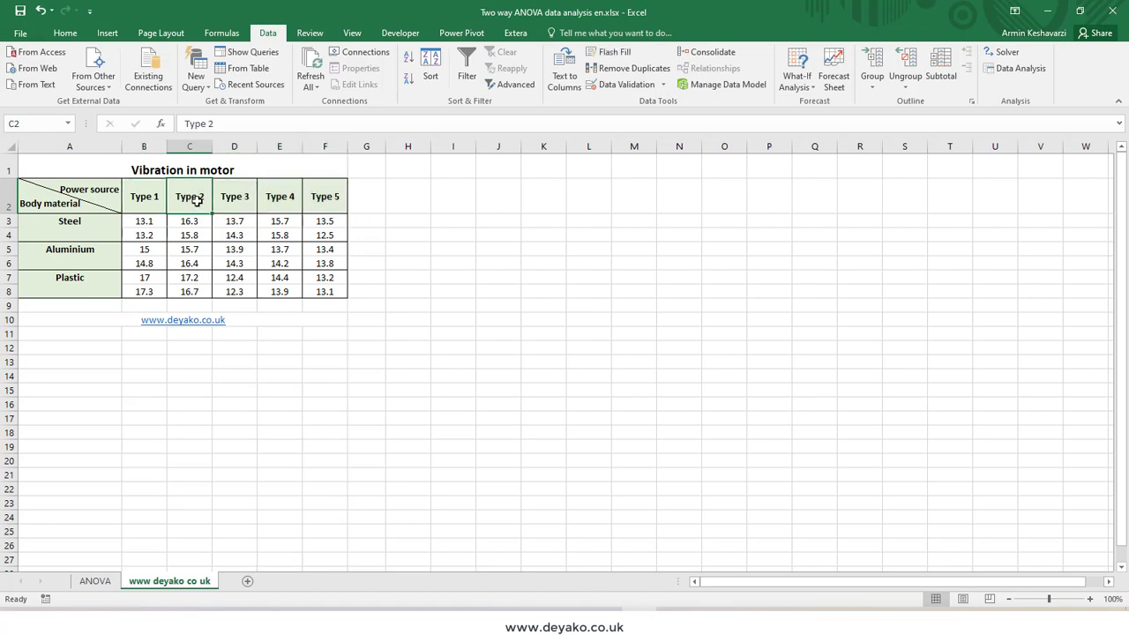
{"action": "left_click", "coordinate": [70, 255], "text": "ctrl"}
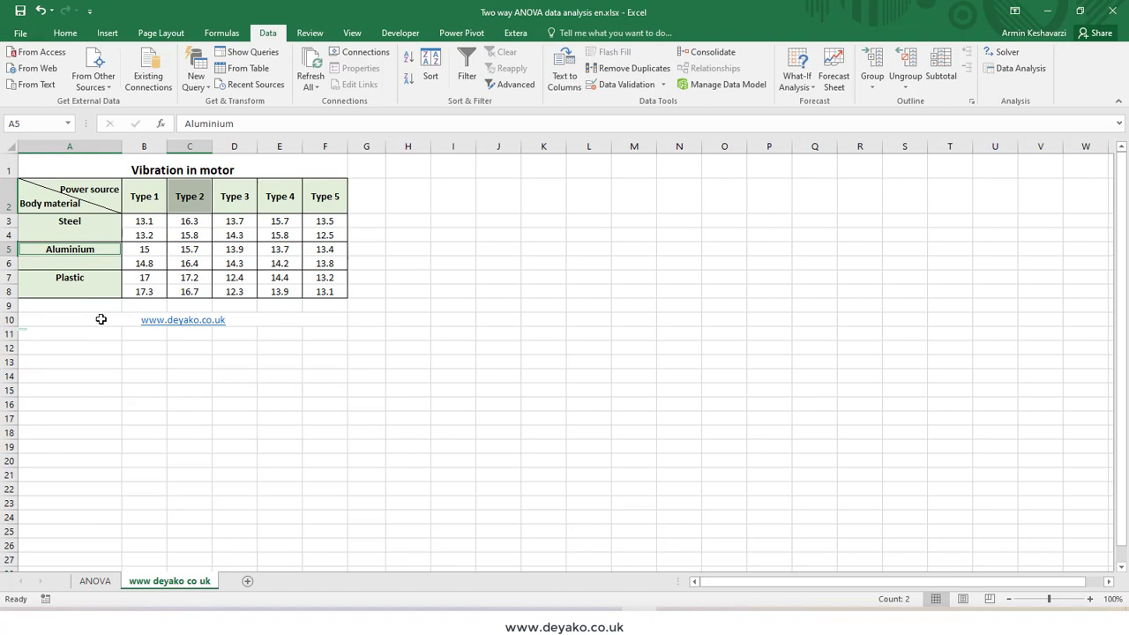
{"action": "left_click", "coordinate": [95, 580]}
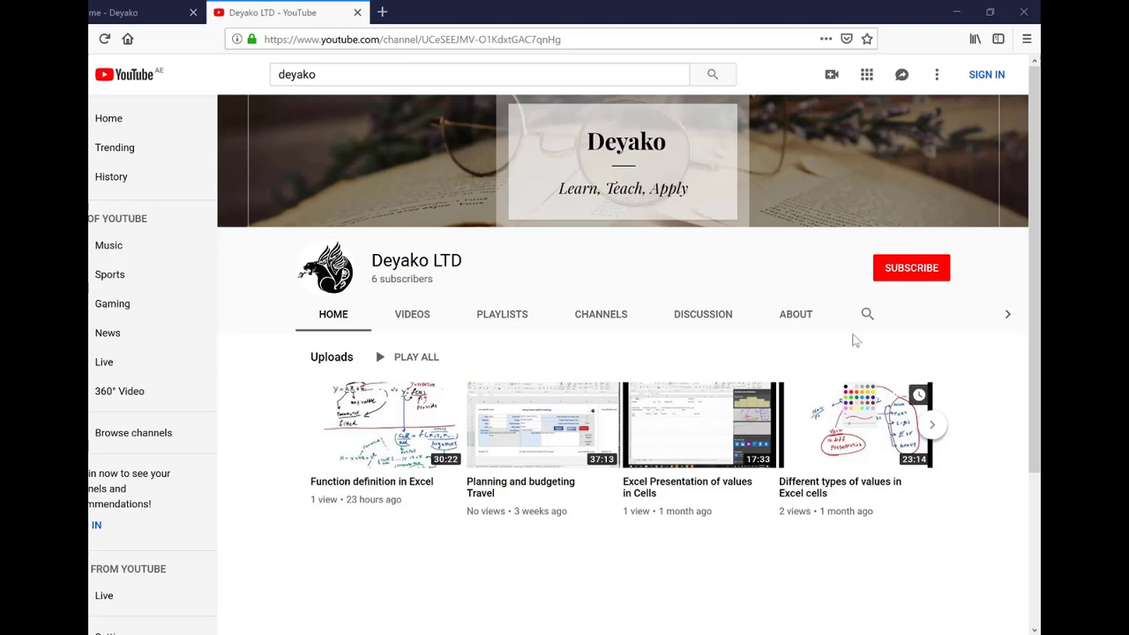
Step: Switch from the Deyako YouTube channel to the Deyako website's home page in the browser
{"action": "key", "text": "ctrl+Tab"}
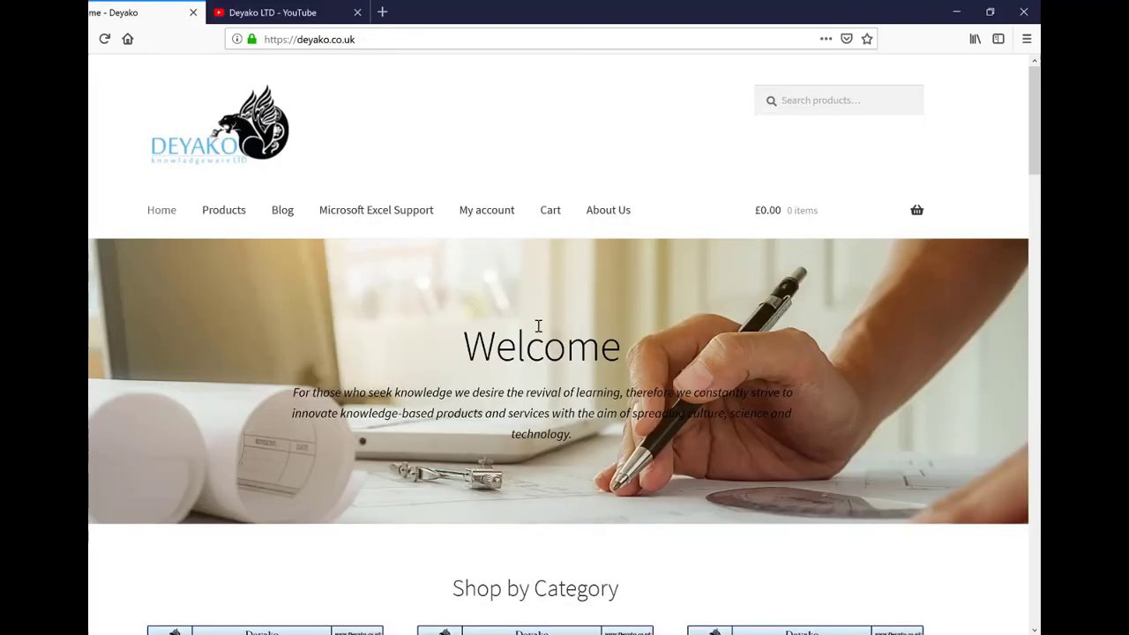